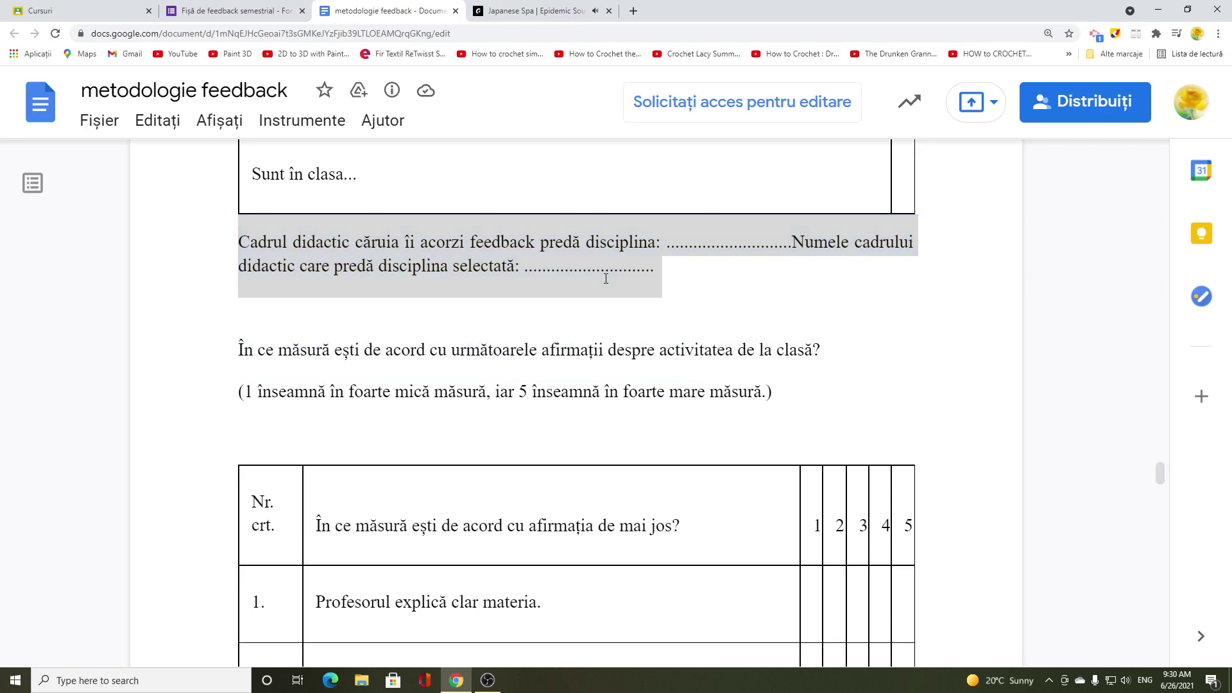
Step: Copy the selected "Cadrul didactic căruia îi acorzi feedback..." paragraph from the document into the form's untitled title block, replacing its placeholder heading
{"action": "left_click", "coordinate": [648, 301]}
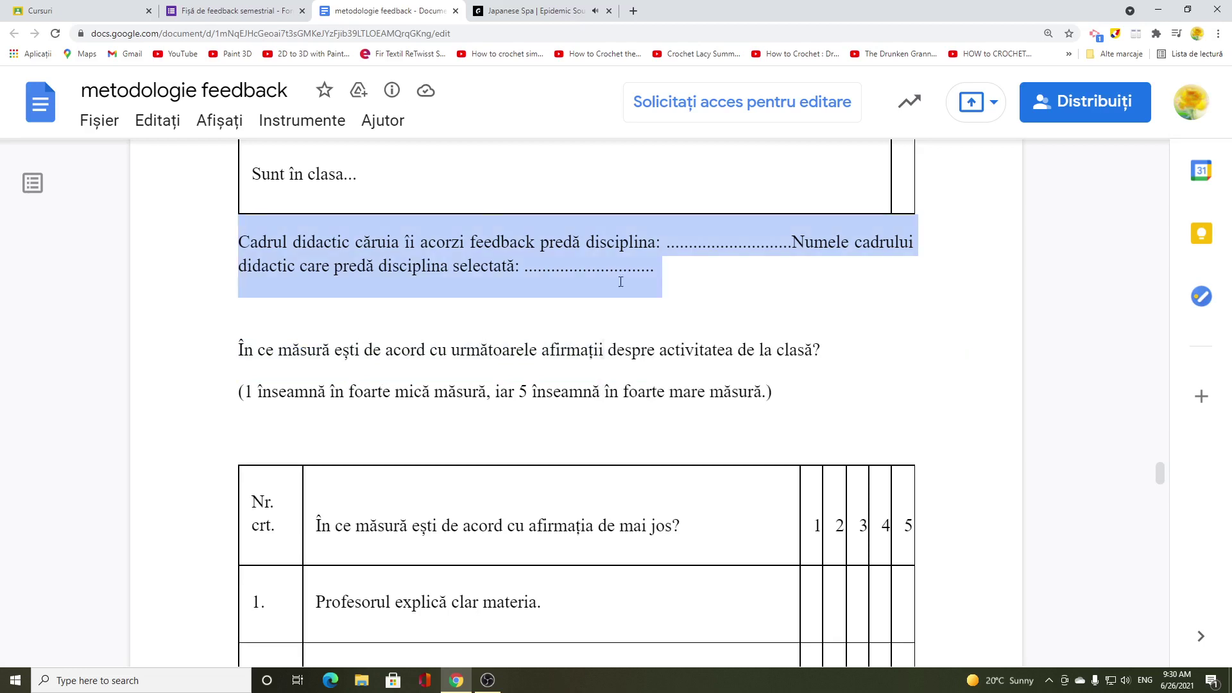
{"action": "left_click", "coordinate": [218, 11]}
{"action": "right_click", "coordinate": [278, 456]}
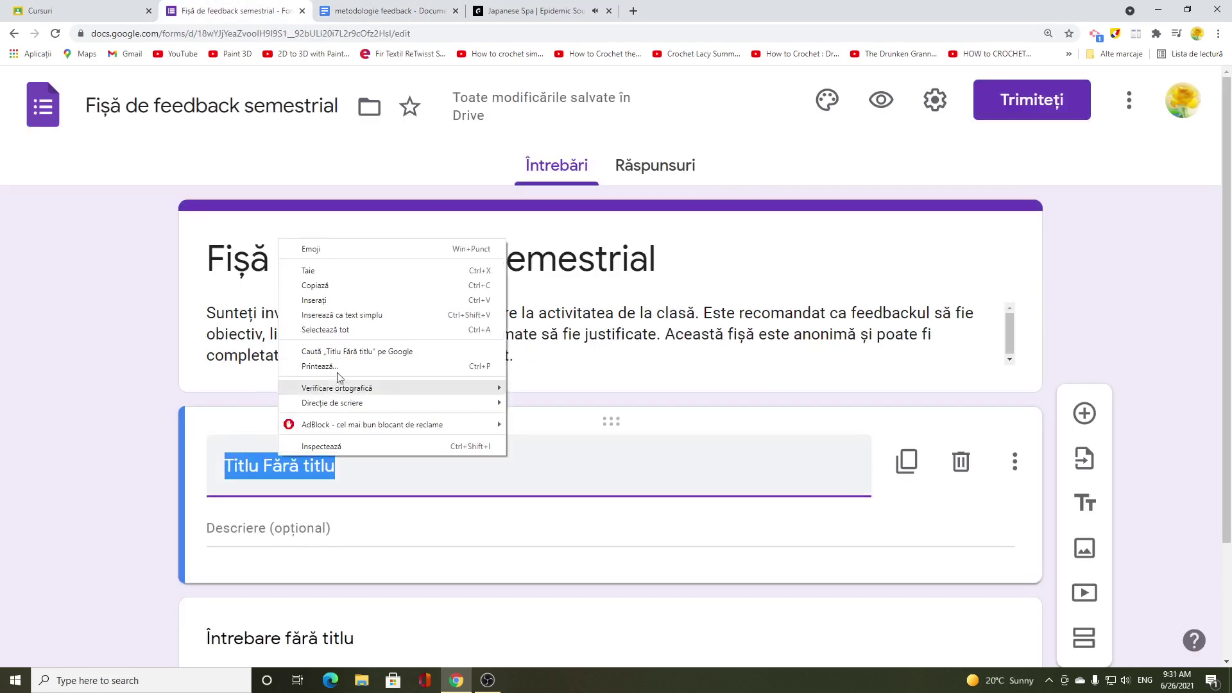
{"action": "left_click", "coordinate": [321, 300]}
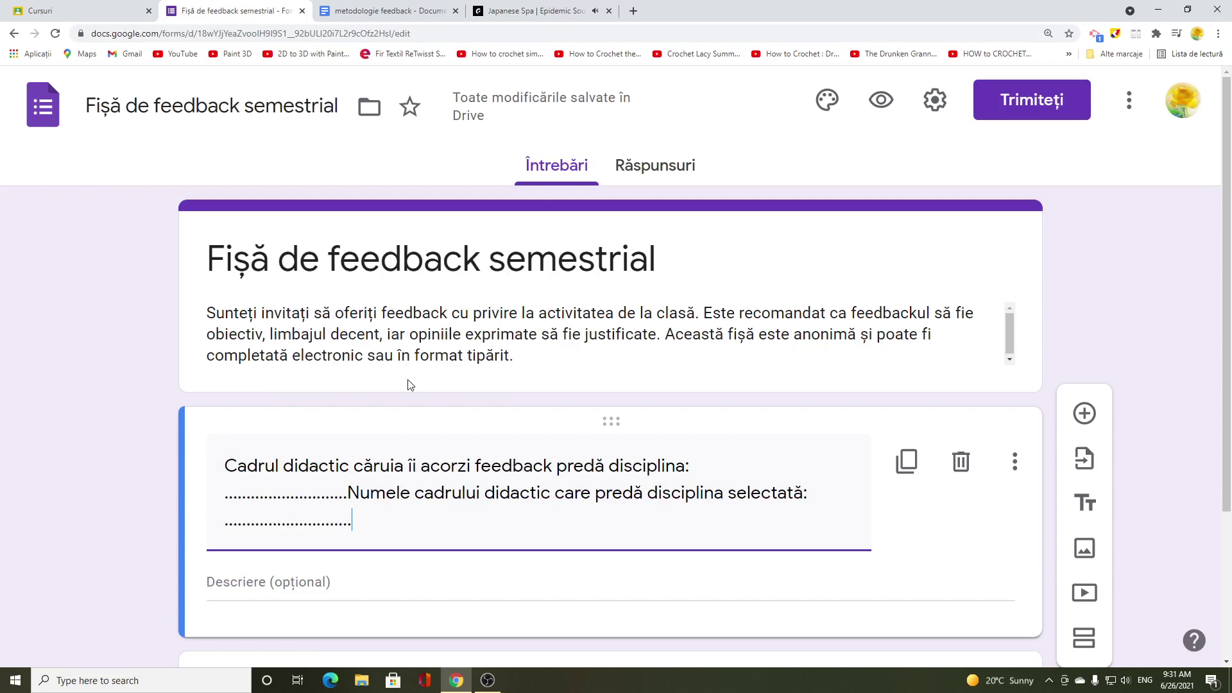
Step: Delete both dotted fill-in lines after "disciplina:" and "selectată:" in the pasted heading
{"action": "left_click", "coordinate": [466, 494]}
{"action": "left_click_drag", "start_coordinate": [348, 495], "coordinate": [216, 499]}
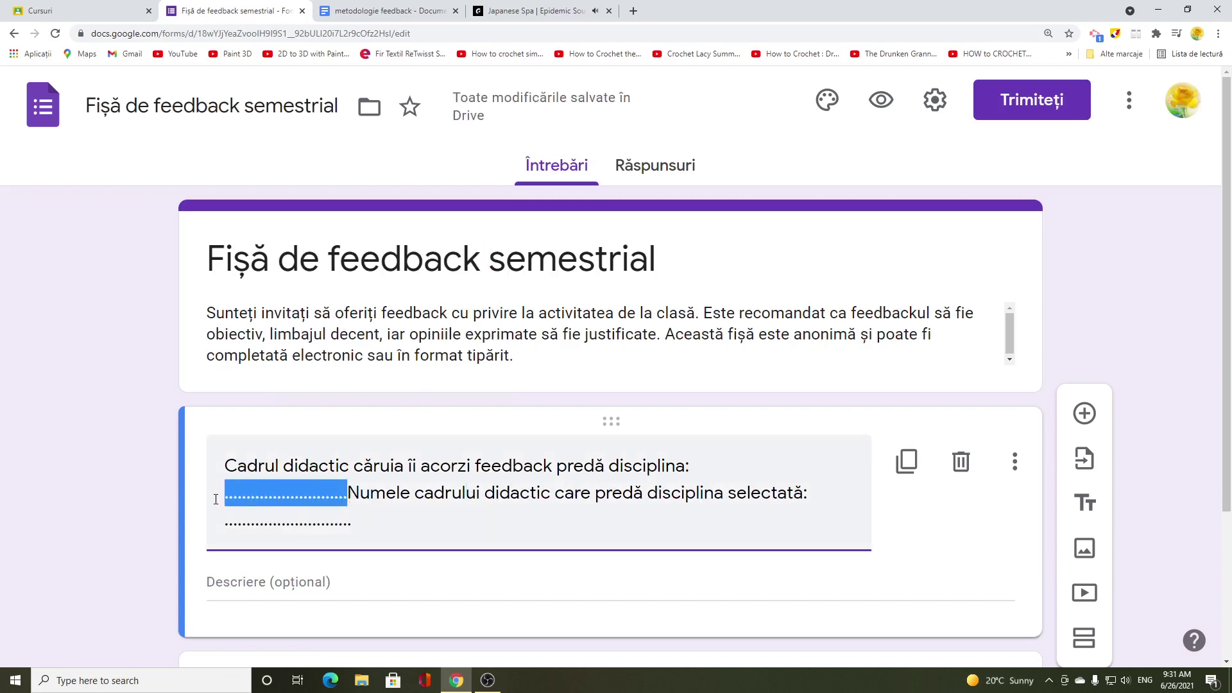
{"action": "key", "text": "BackSpace"}
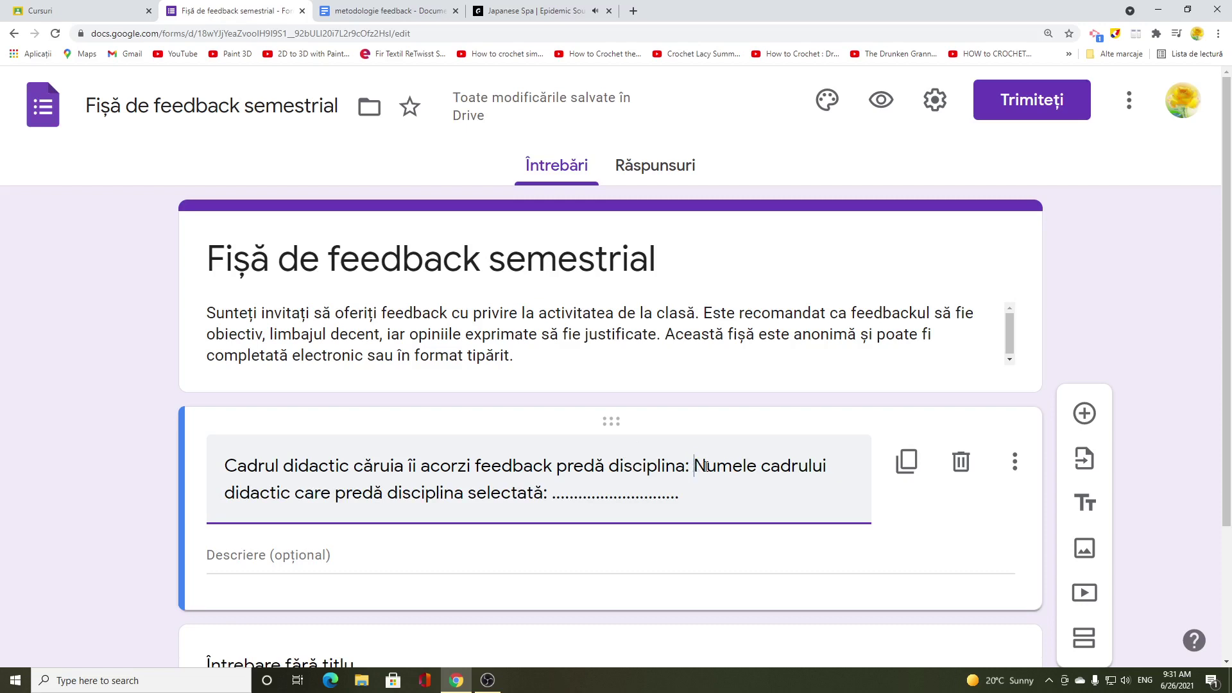
{"action": "left_click", "coordinate": [583, 495]}
{"action": "left_click_drag", "start_coordinate": [684, 498], "coordinate": [549, 505]}
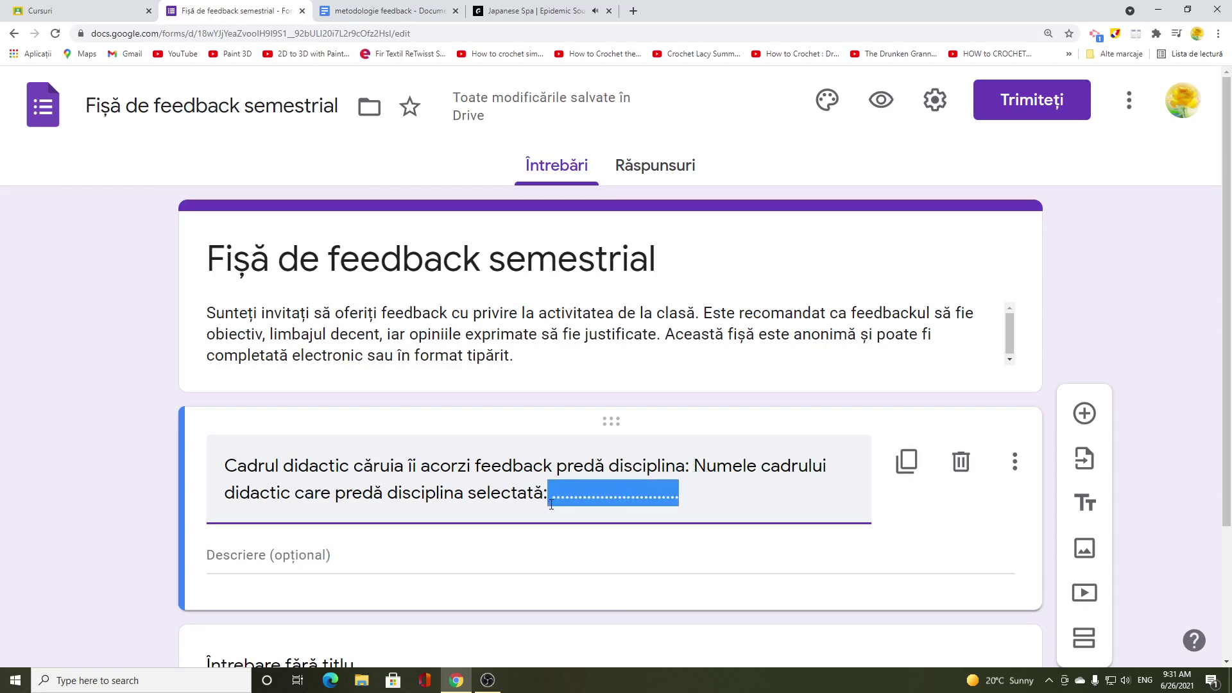
{"action": "key", "text": "BackSpace"}
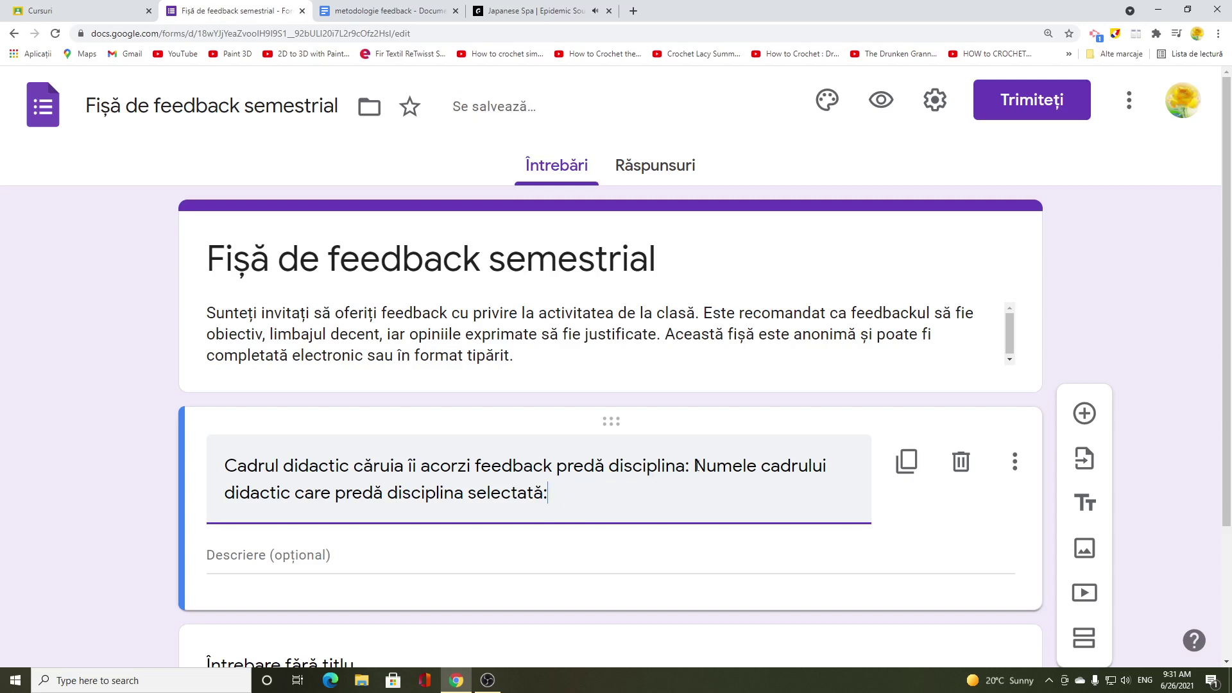
{"action": "left_click", "coordinate": [691, 465]}
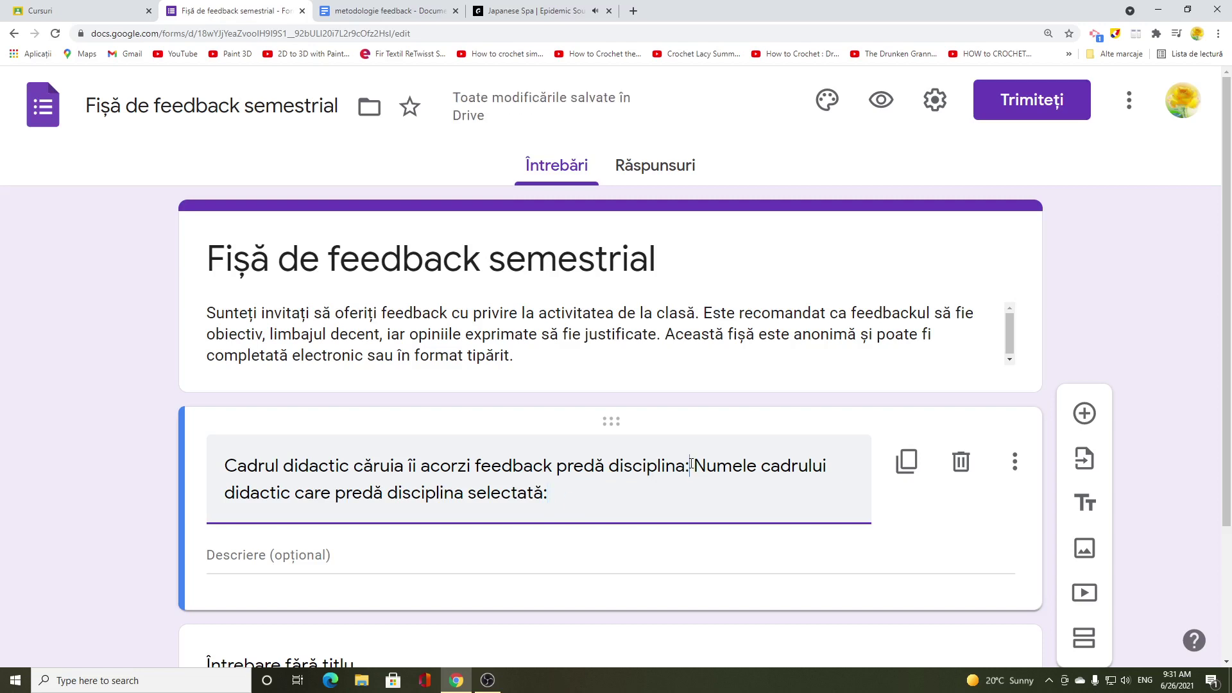
Step: Copy the document's "În ce măsură ești de acord..." question and its 1-to-5 scale note into the title block's description
{"action": "scroll", "coordinate": [700, 489], "scroll_direction": "down", "scroll_amount": 3}
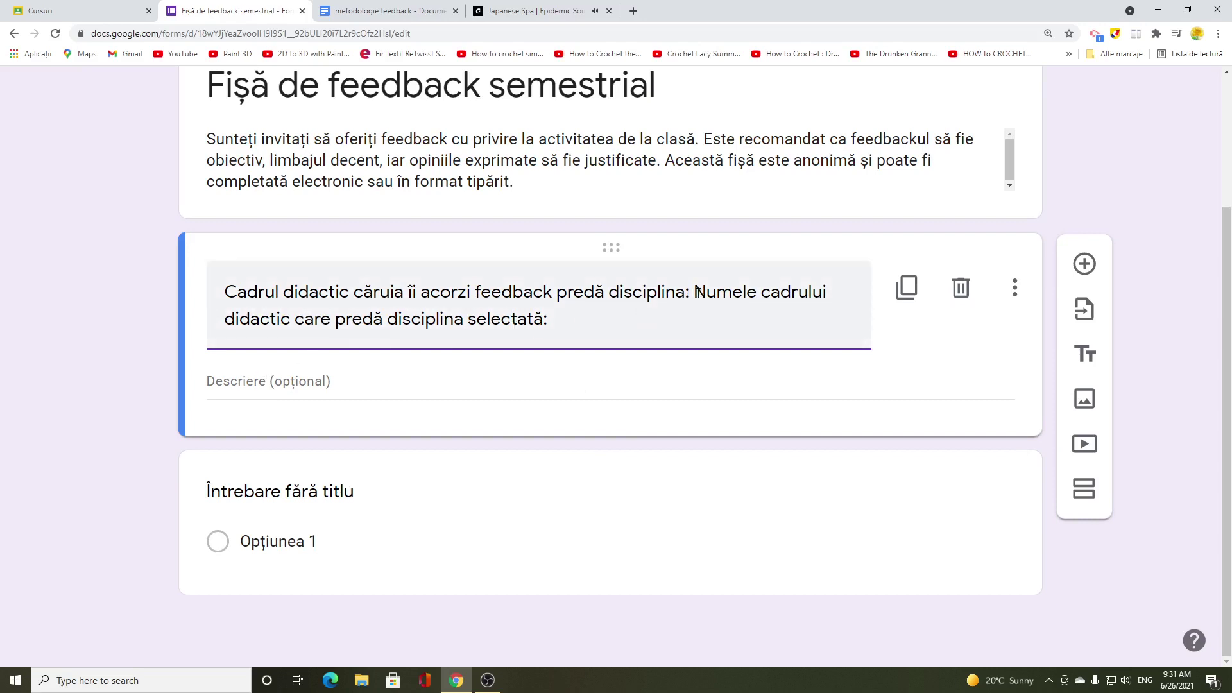
{"action": "left_click", "coordinate": [375, 10]}
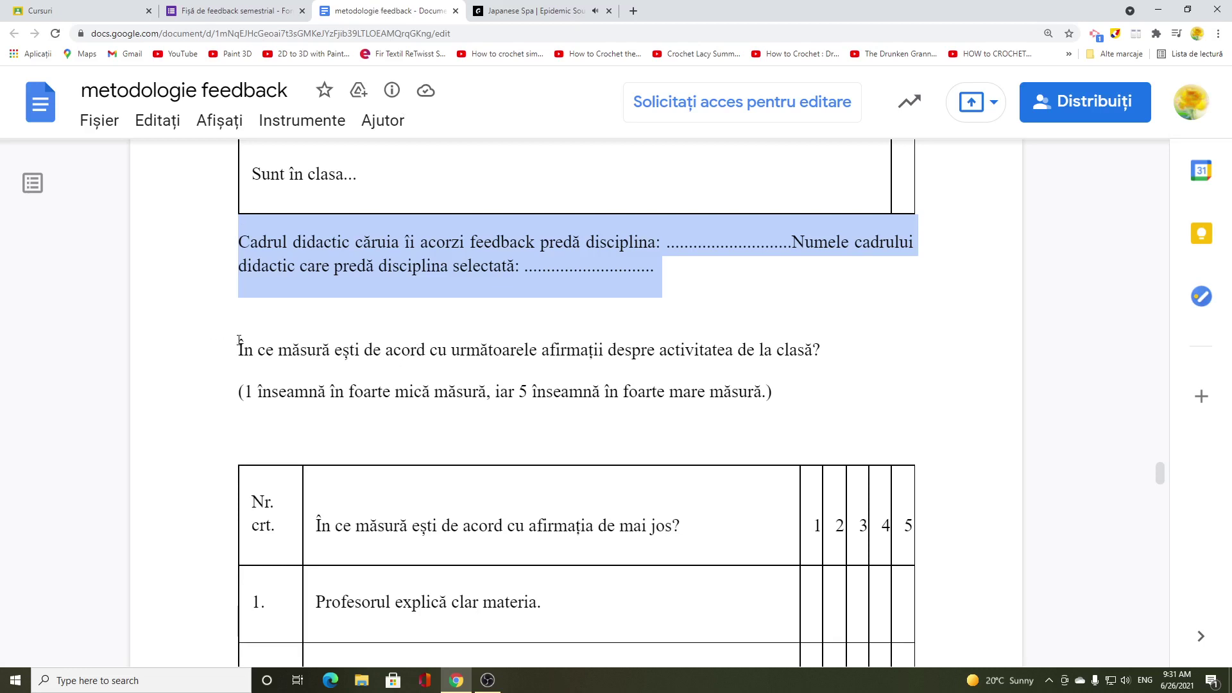
{"action": "left_click_drag", "start_coordinate": [239, 340], "coordinate": [614, 374]}
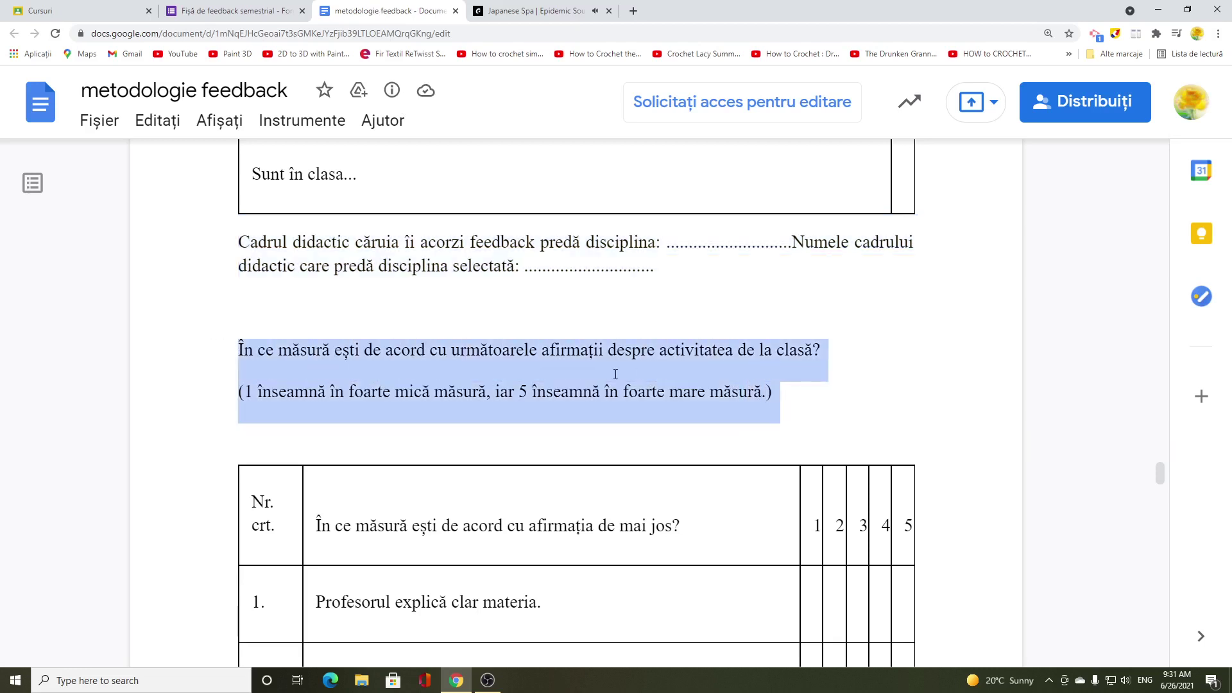
{"action": "right_click", "coordinate": [614, 374]}
{"action": "left_click", "coordinate": [656, 398]}
{"action": "left_click", "coordinate": [228, 13]}
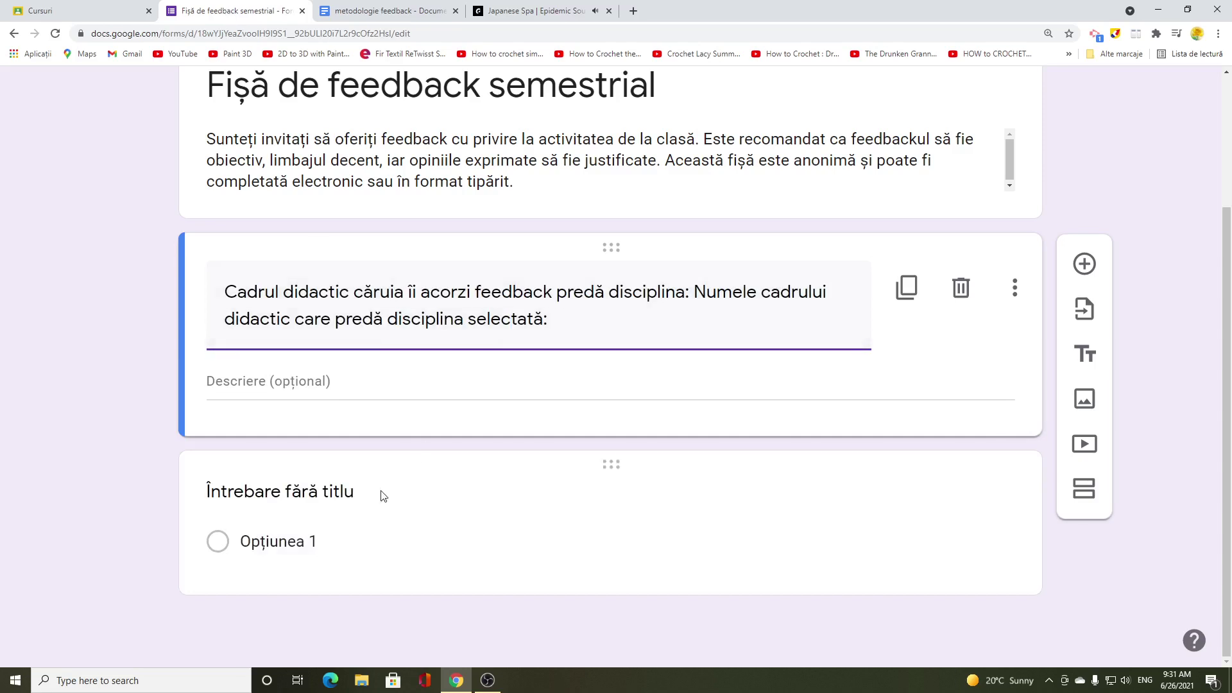
{"action": "right_click", "coordinate": [314, 383]}
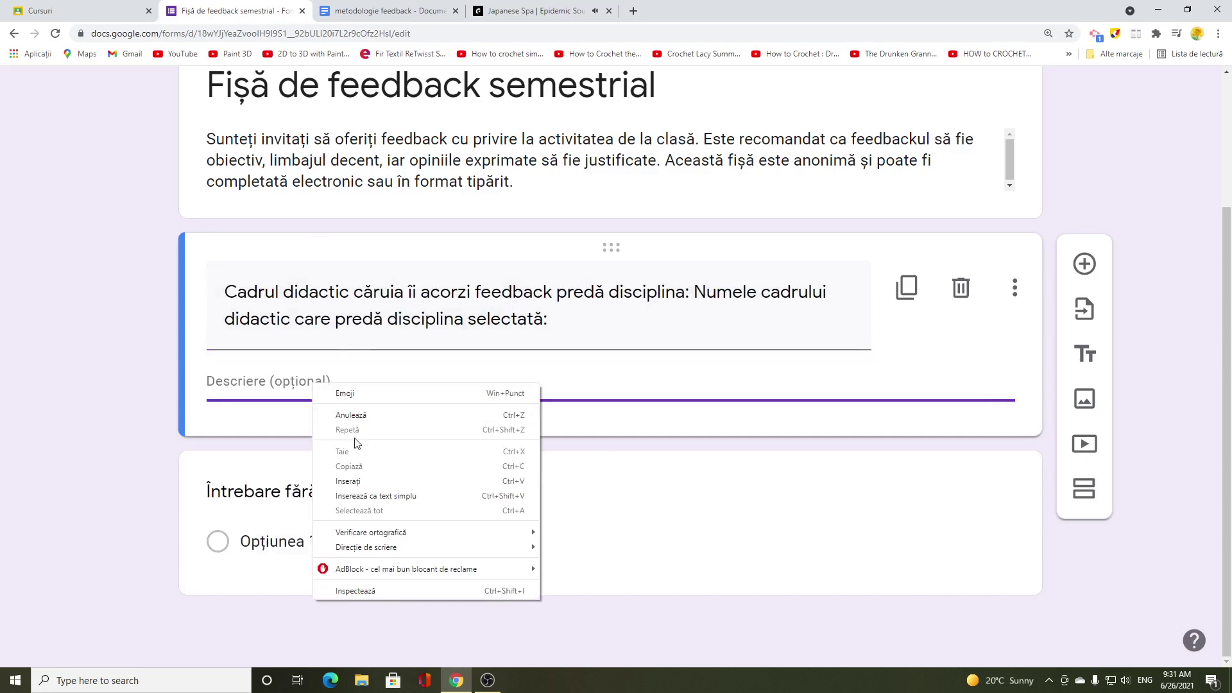
{"action": "left_click", "coordinate": [372, 481]}
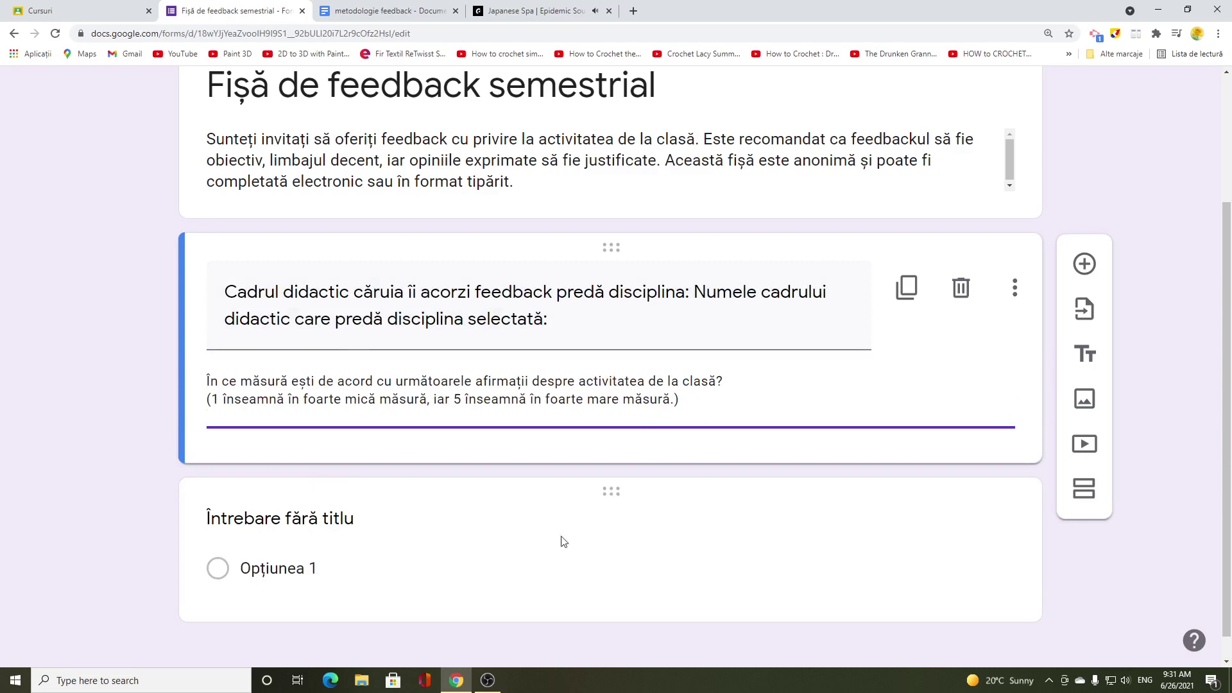
Step: Copy the table's first statement, "Profesorul explică clar materia", from the document into the form as the untitled question's title
{"action": "scroll", "coordinate": [531, 550], "scroll_direction": "down", "scroll_amount": 1}
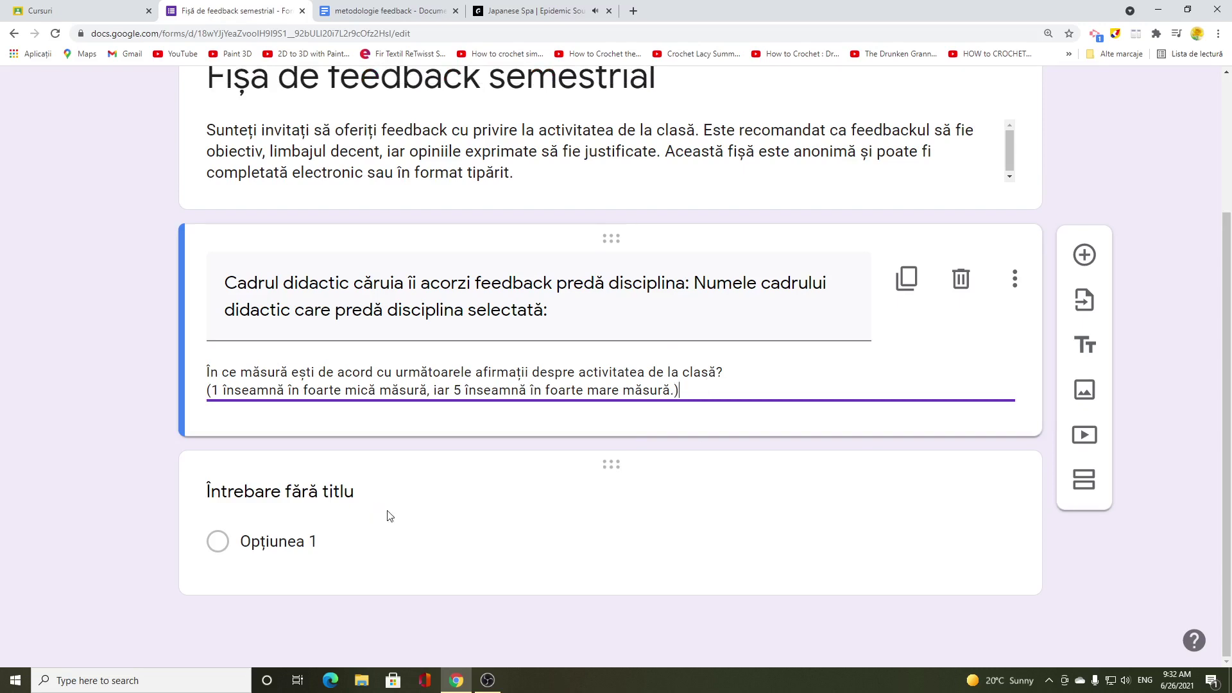
{"action": "left_click", "coordinate": [476, 517]}
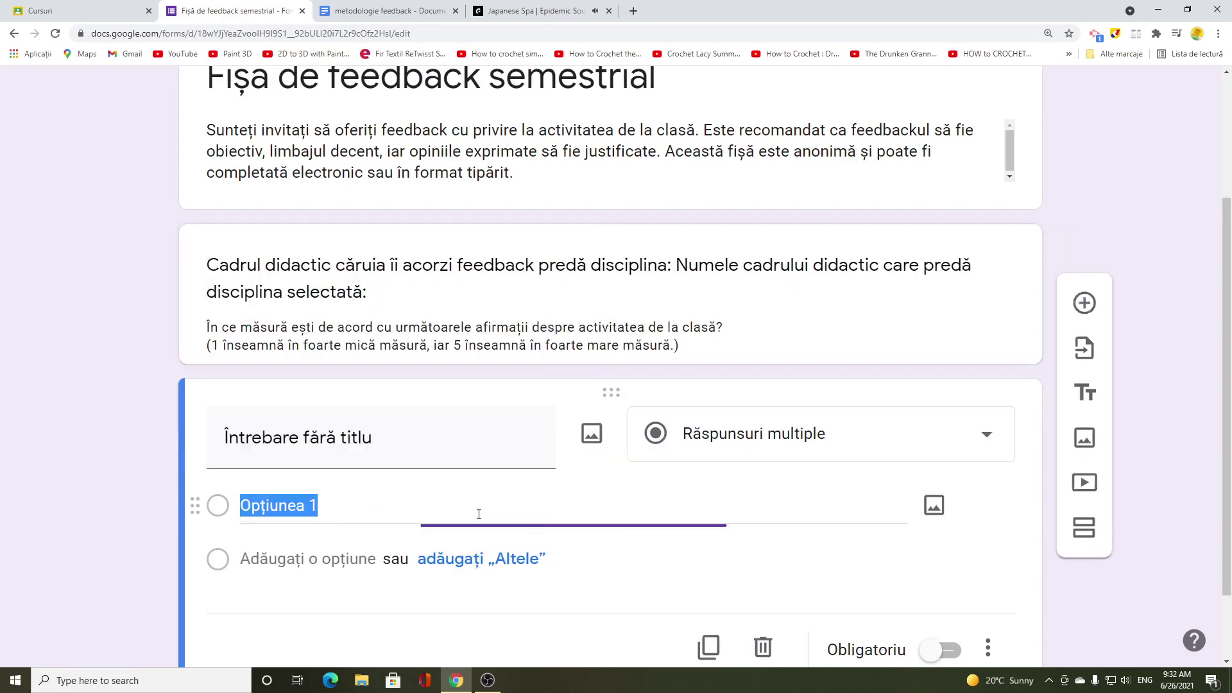
{"action": "left_click", "coordinate": [359, 6]}
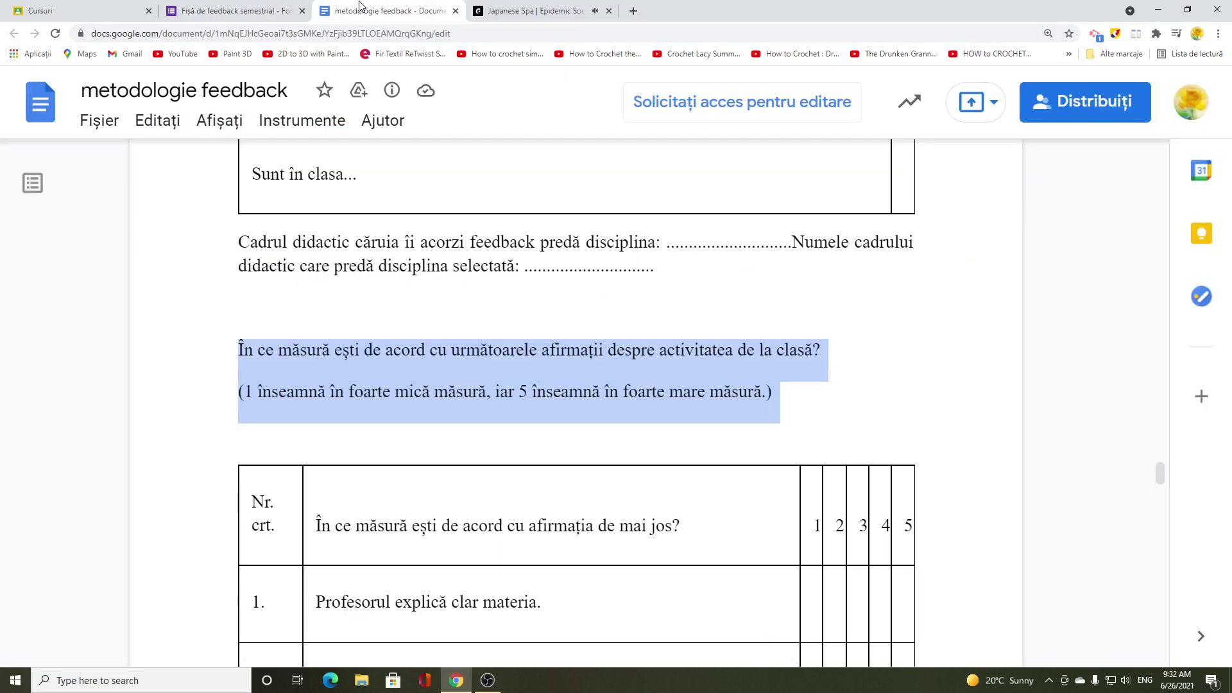
{"action": "scroll", "coordinate": [478, 550], "scroll_direction": "down", "scroll_amount": 3}
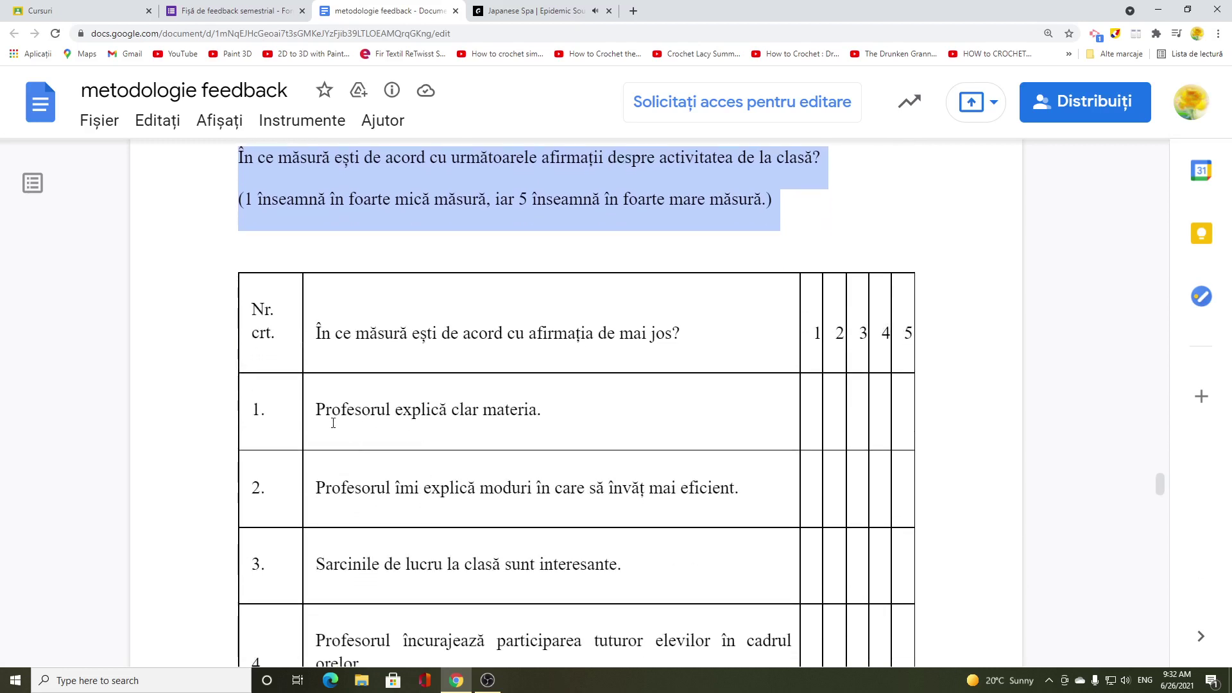
{"action": "left_click_drag", "start_coordinate": [312, 408], "coordinate": [629, 412]}
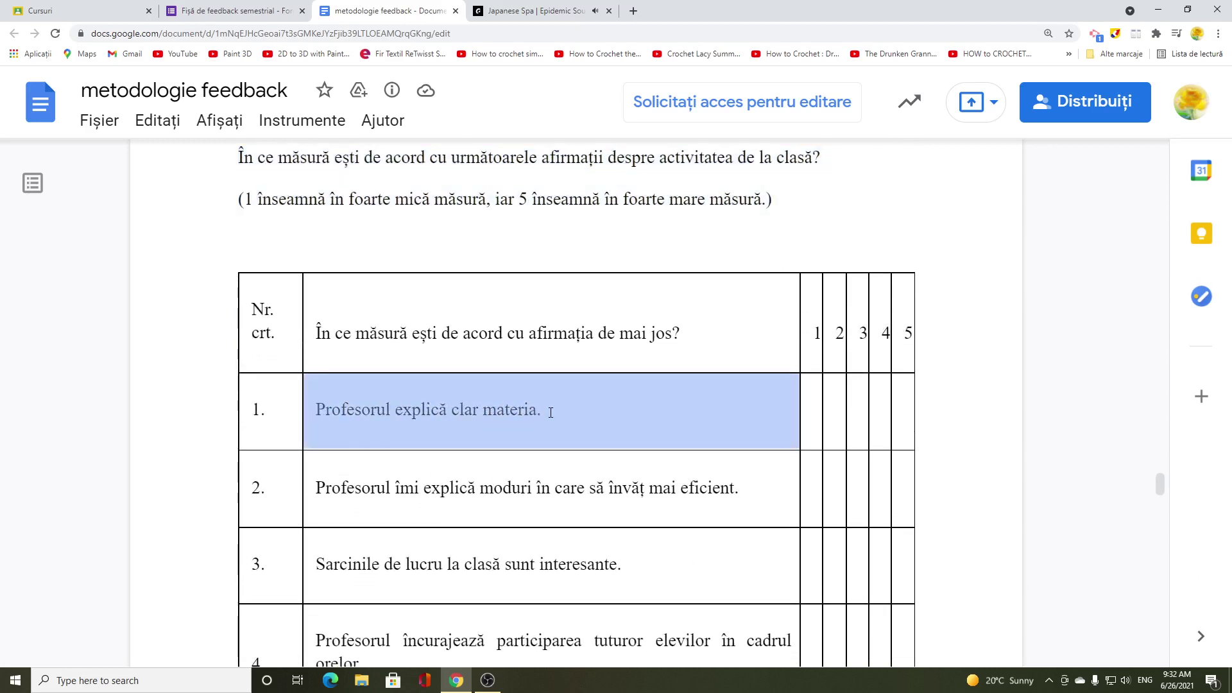
{"action": "left_click", "coordinate": [519, 409]}
{"action": "left_click_drag", "start_coordinate": [319, 408], "coordinate": [537, 411]}
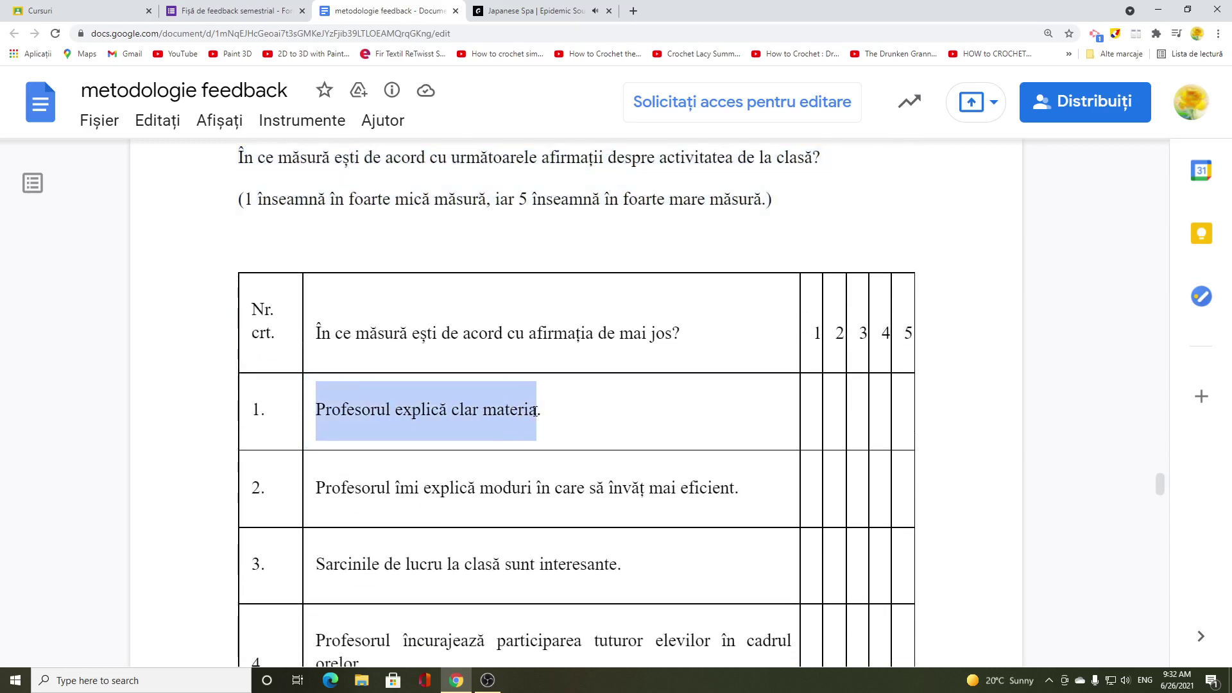
{"action": "right_click", "coordinate": [492, 411]}
{"action": "left_click", "coordinate": [555, 440]}
{"action": "left_click", "coordinate": [231, 10]}
{"action": "left_click", "coordinate": [213, 440]}
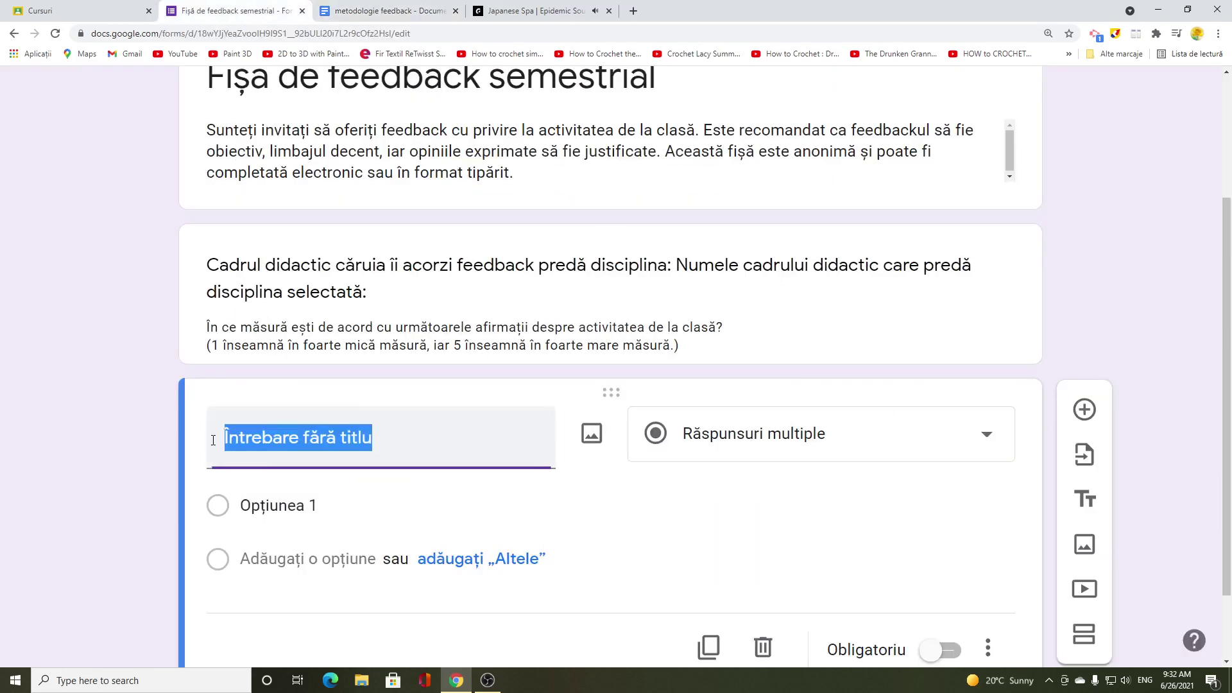
{"action": "right_click", "coordinate": [286, 442]}
{"action": "left_click", "coordinate": [349, 502]}
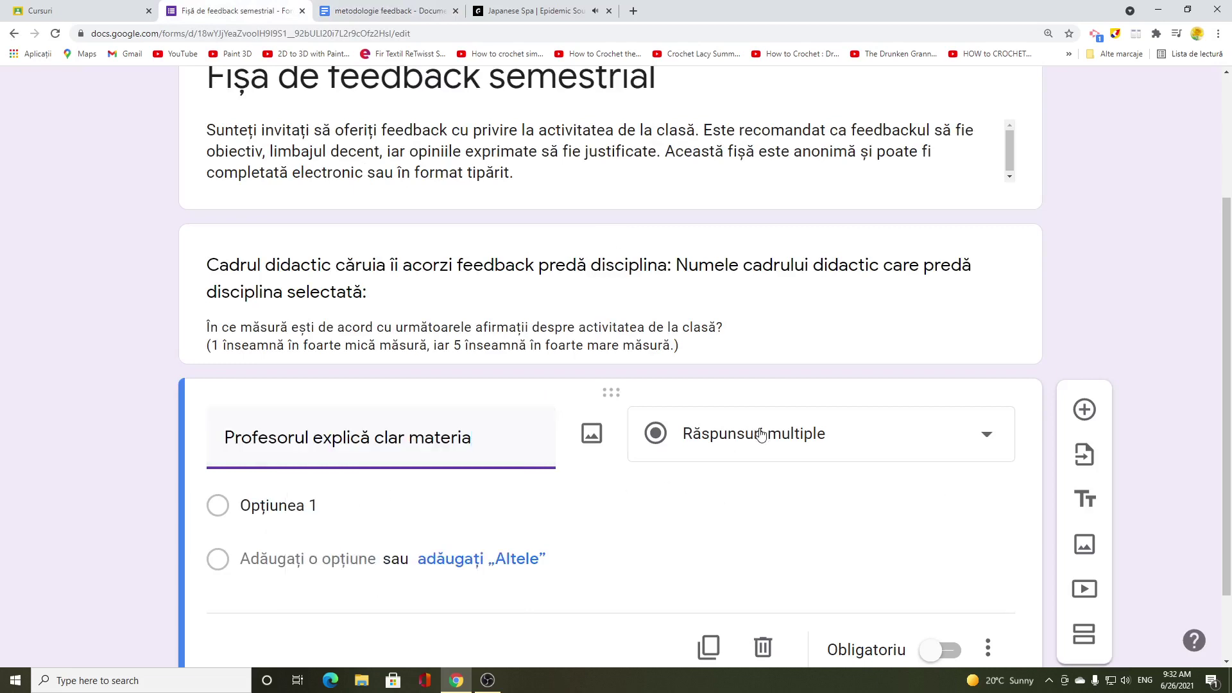
Step: Keep the question type as Răspunsuri multiple and give it the answer options 1, 2, 3, 4 and 5
{"action": "scroll", "coordinate": [760, 435], "scroll_direction": "down", "scroll_amount": 1}
{"action": "left_click", "coordinate": [790, 370]}
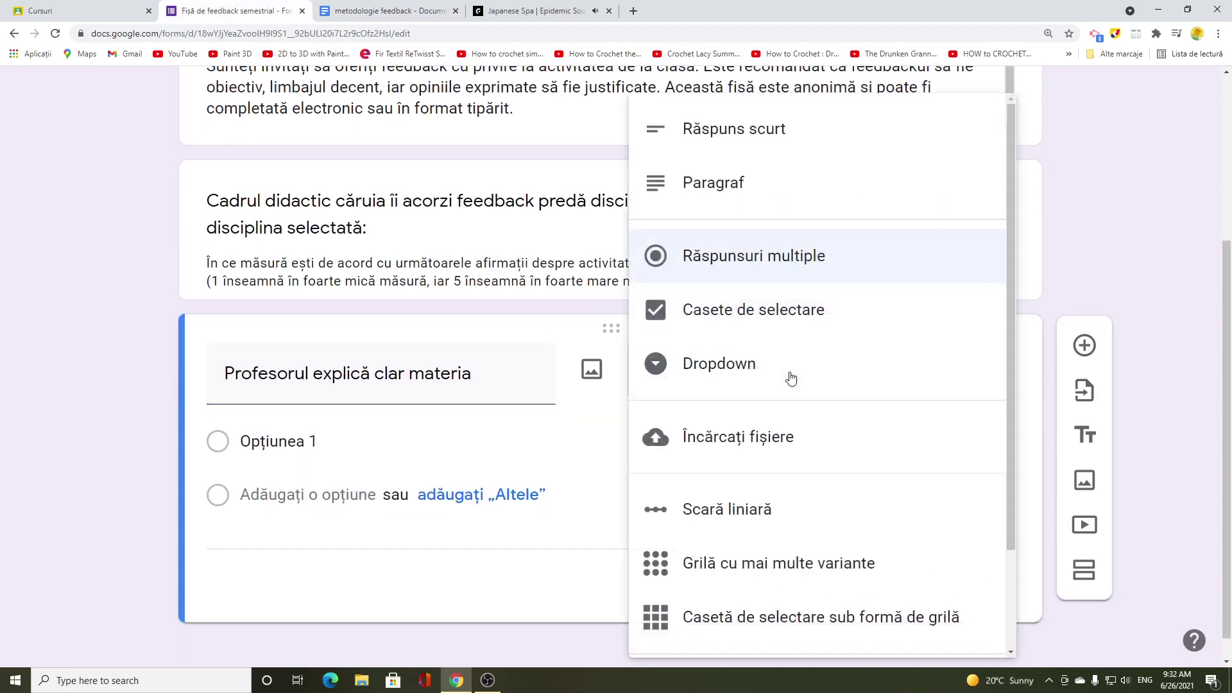
{"action": "left_click", "coordinate": [803, 257]}
{"action": "left_click", "coordinate": [334, 437]}
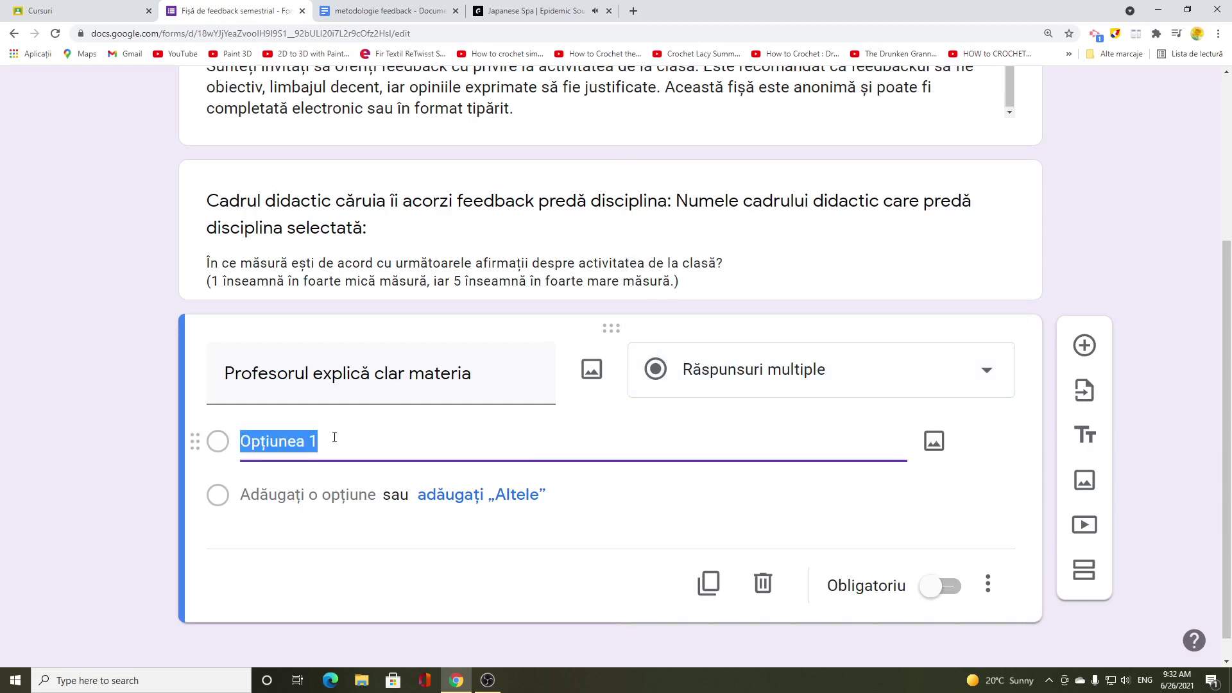
{"action": "type", "text": "1"}
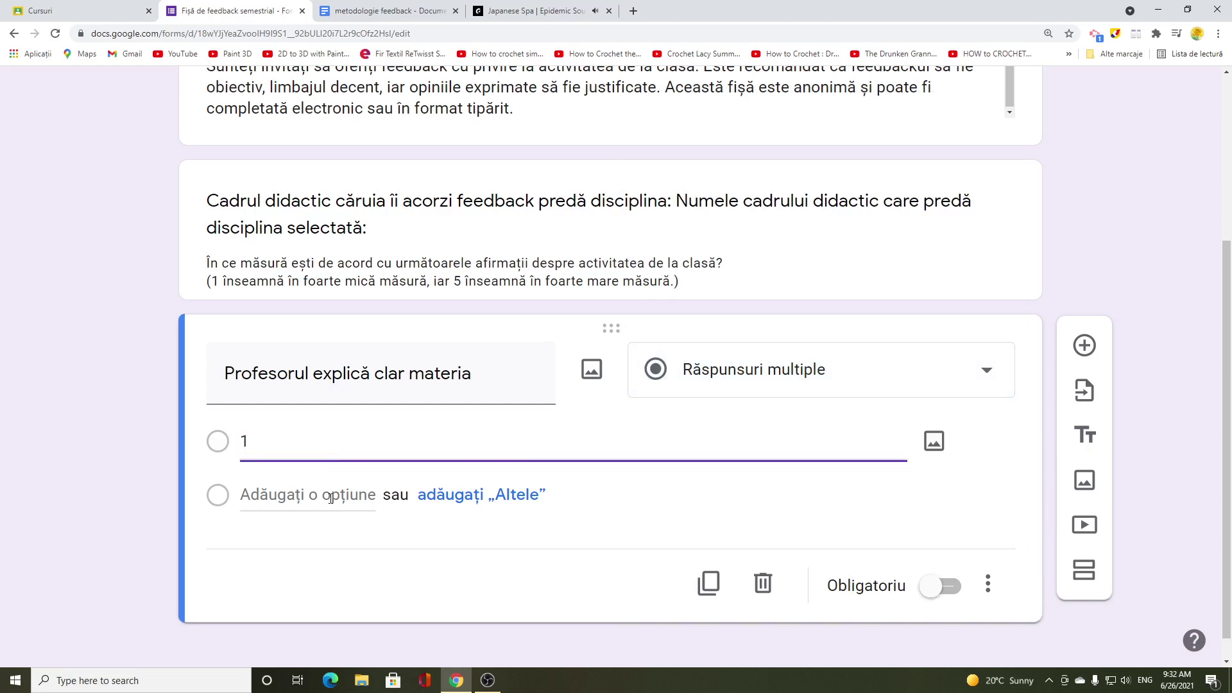
{"action": "left_click", "coordinate": [330, 498]}
{"action": "type", "text": "2"}
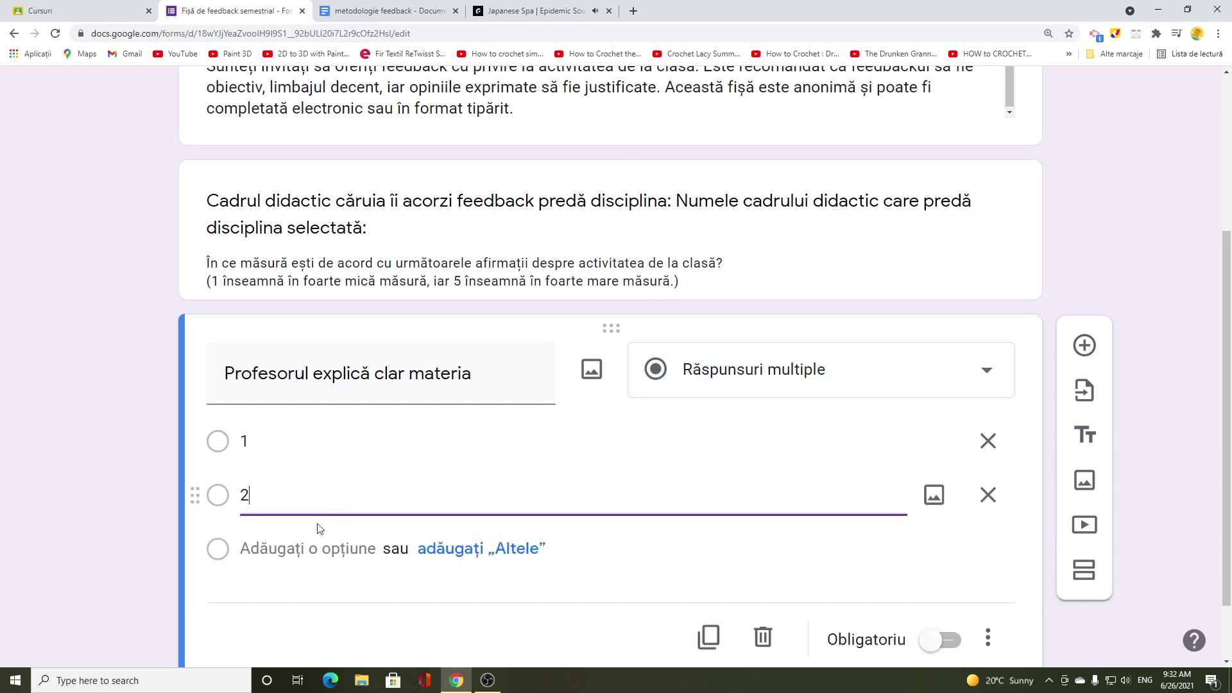
{"action": "left_click", "coordinate": [292, 548]}
{"action": "type", "text": "3"}
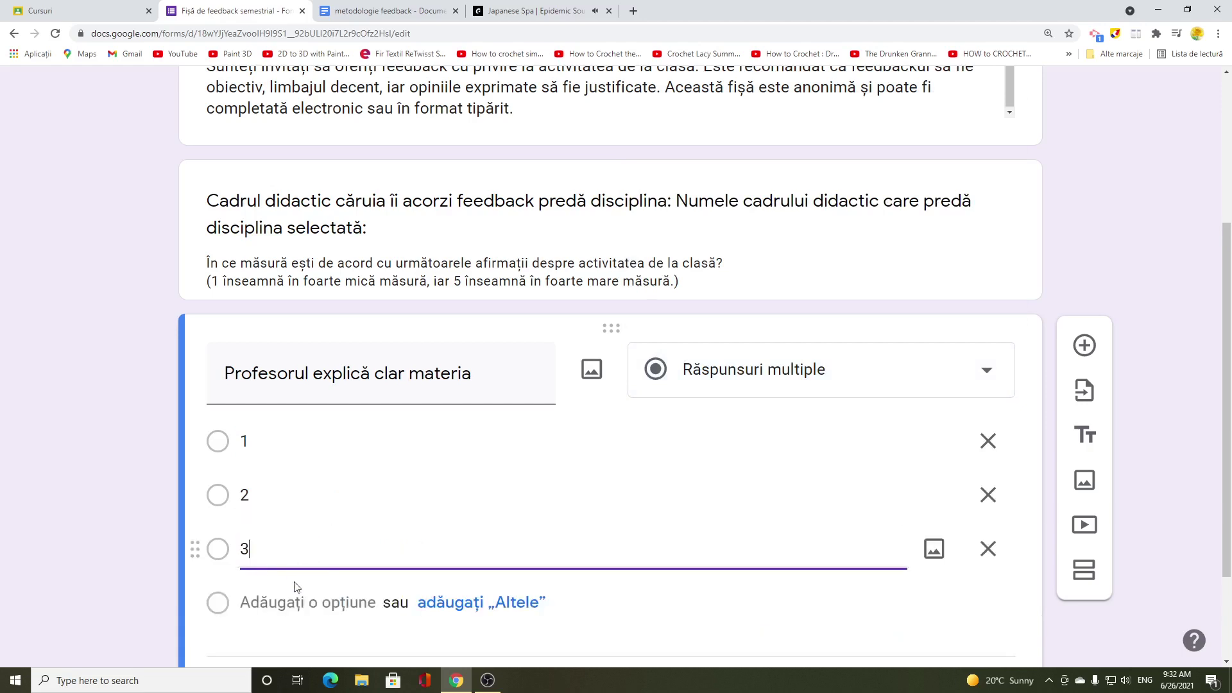
{"action": "left_click", "coordinate": [292, 602]}
{"action": "type", "text": "4"}
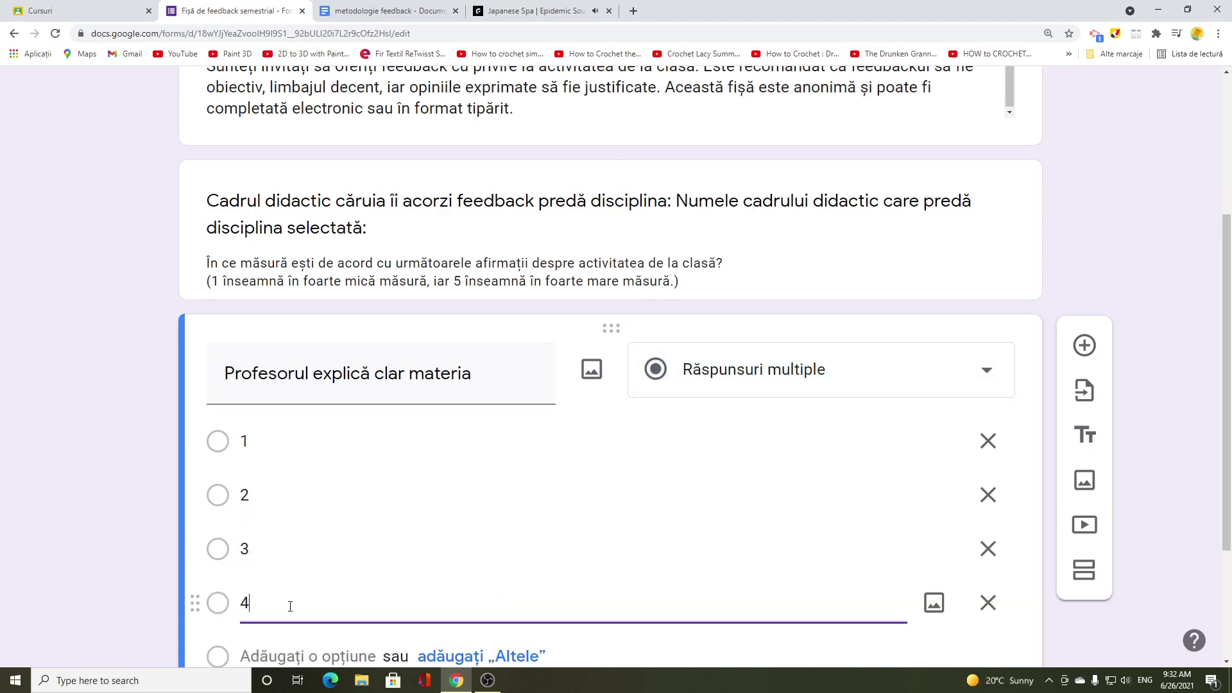
{"action": "scroll", "coordinate": [290, 606], "scroll_direction": "down", "scroll_amount": 2}
{"action": "left_click", "coordinate": [267, 529]}
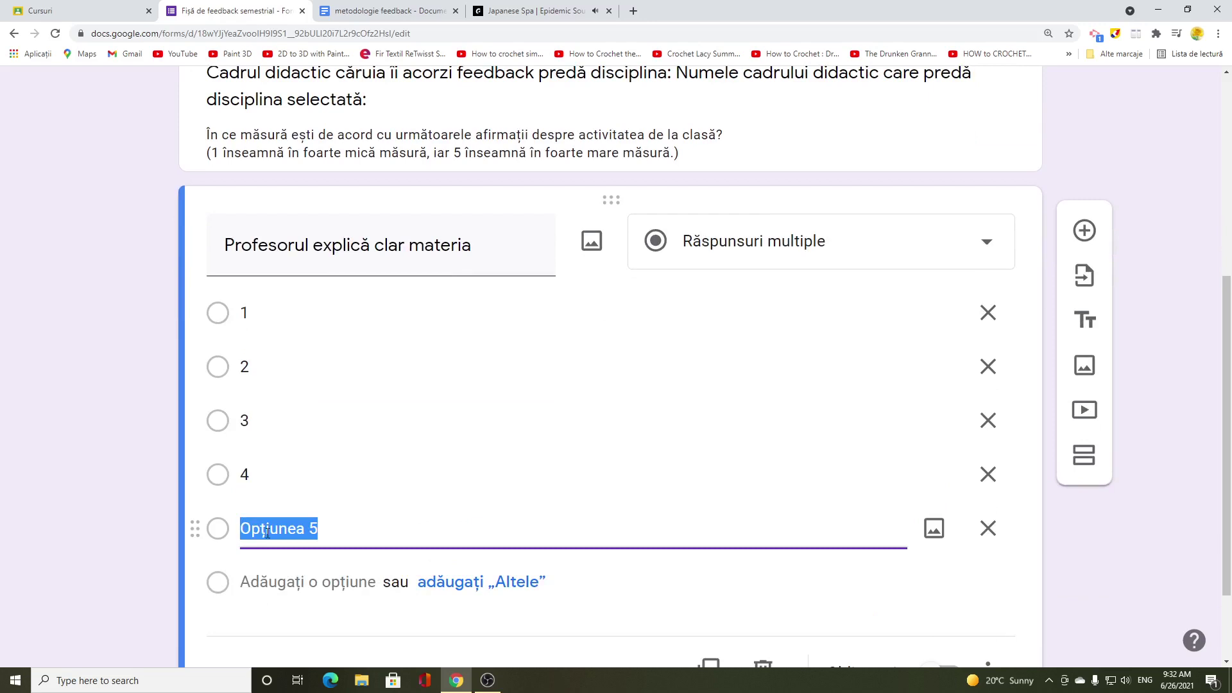
{"action": "type", "text": "5"}
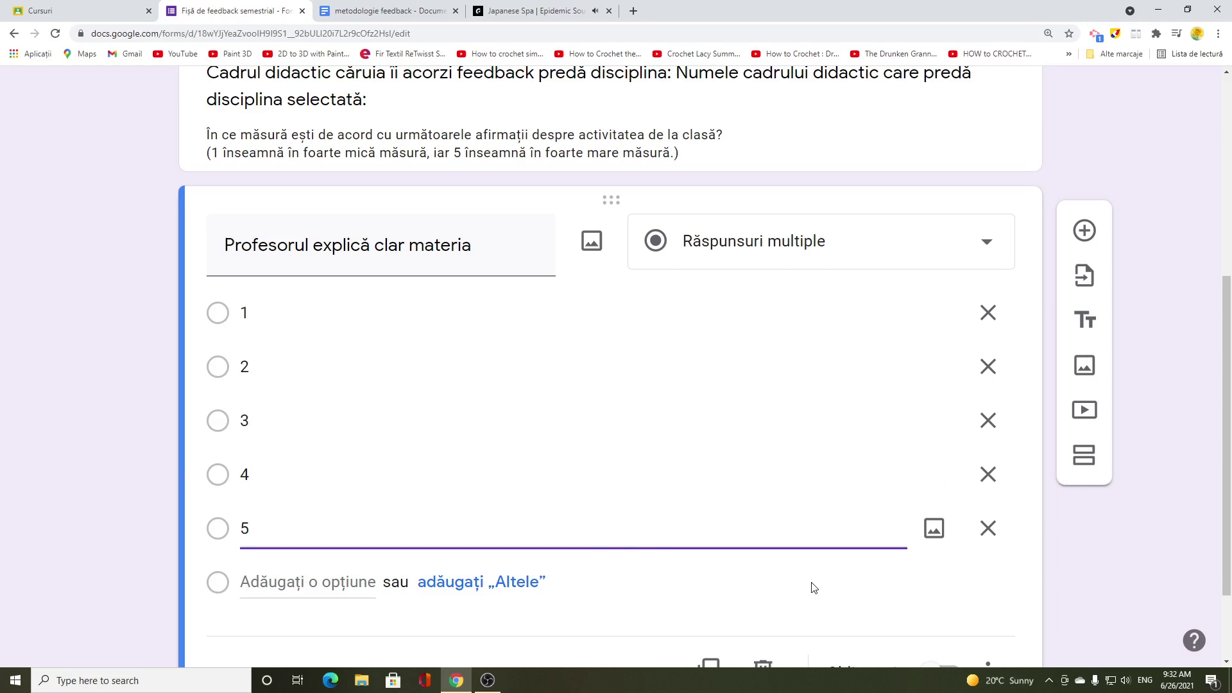
Step: Duplicate the "Profesorul explică clar materia" question together with its five answer options
{"action": "scroll", "coordinate": [814, 588], "scroll_direction": "down", "scroll_amount": 2}
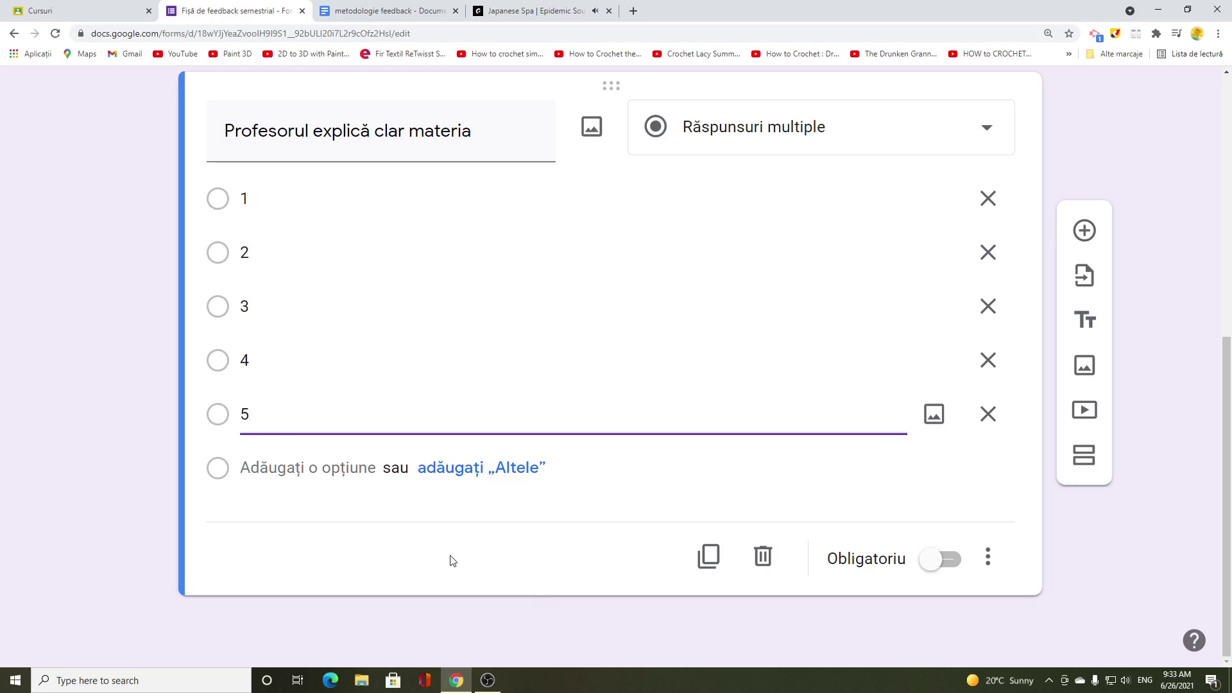
{"action": "scroll", "coordinate": [472, 578], "scroll_direction": "up", "scroll_amount": 2}
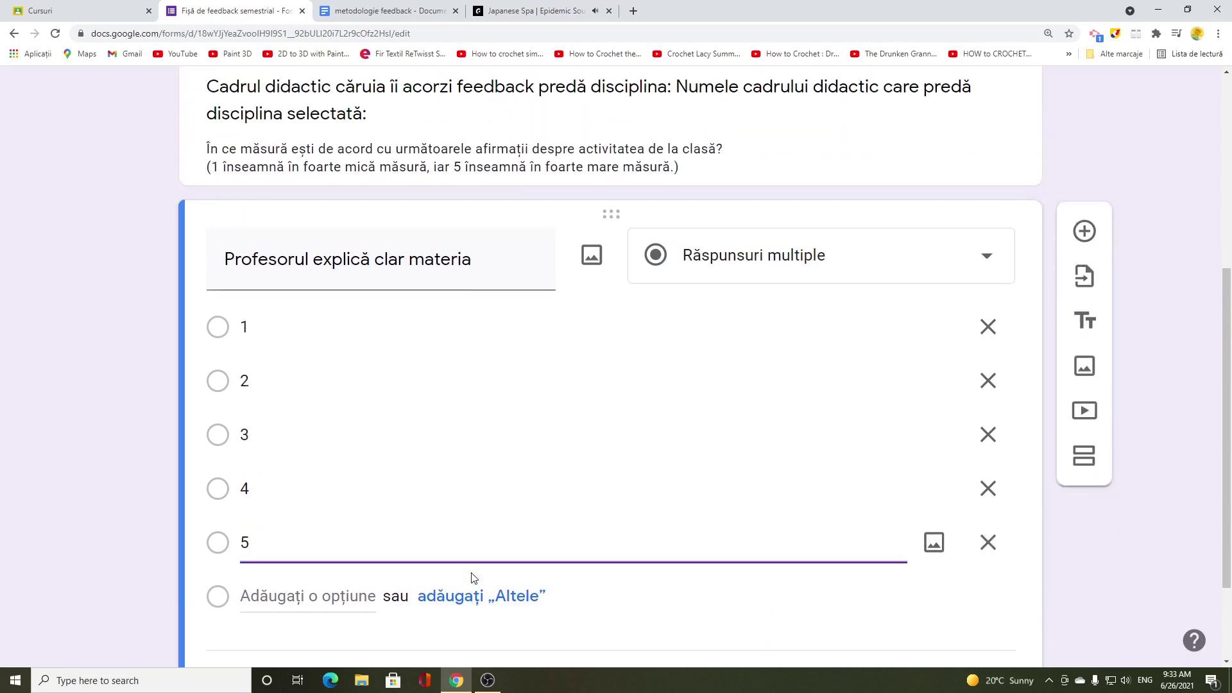
{"action": "scroll", "coordinate": [472, 578], "scroll_direction": "down", "scroll_amount": 2}
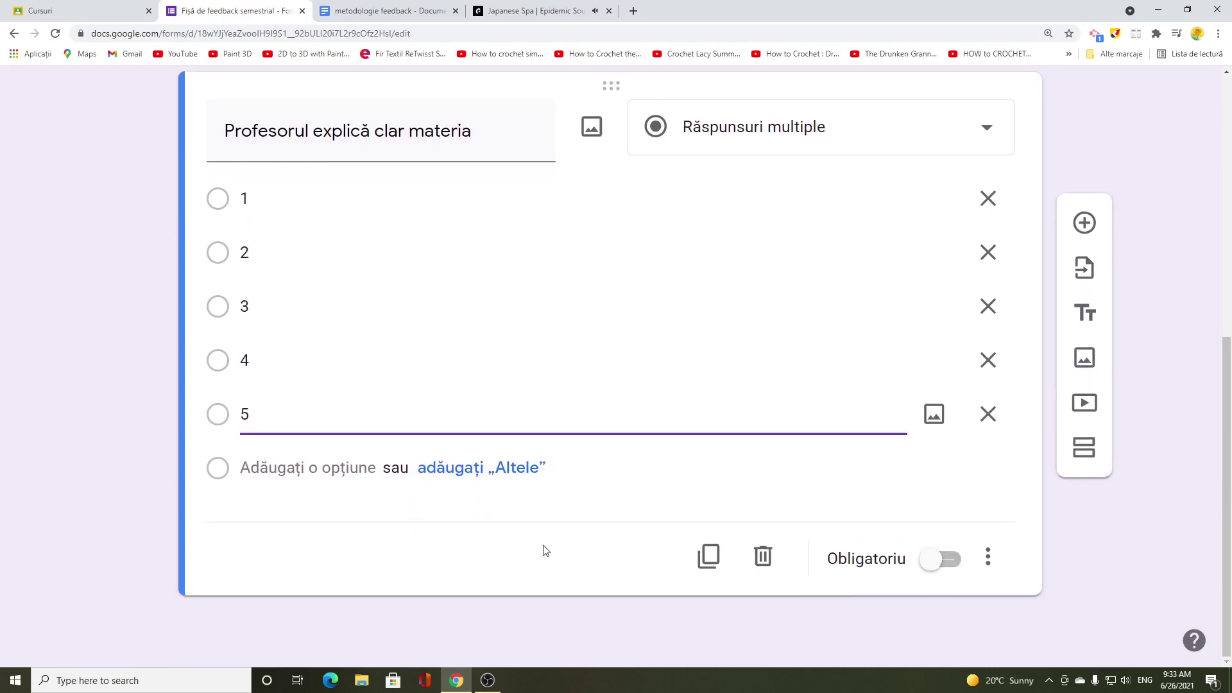
{"action": "left_click", "coordinate": [708, 559]}
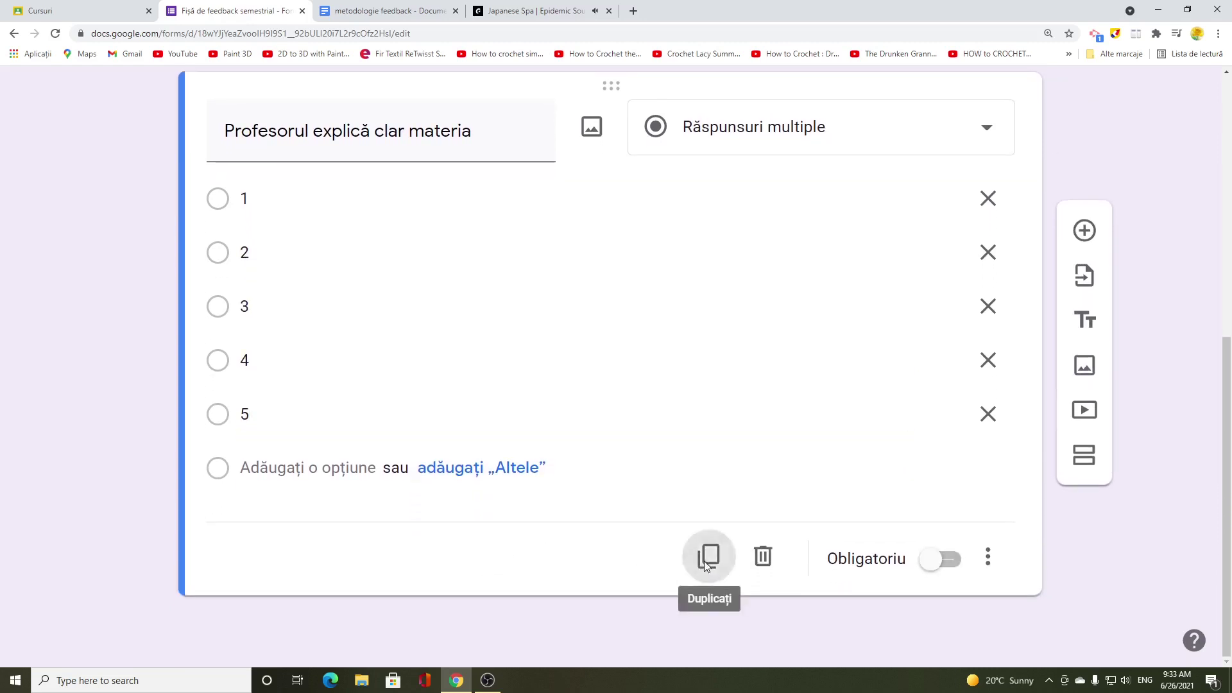
Step: Replace the duplicated question's title with the document's second statement, "Profesorul îmi explică moduri în care să învăț mai eficient."
{"action": "left_click", "coordinate": [373, 5]}
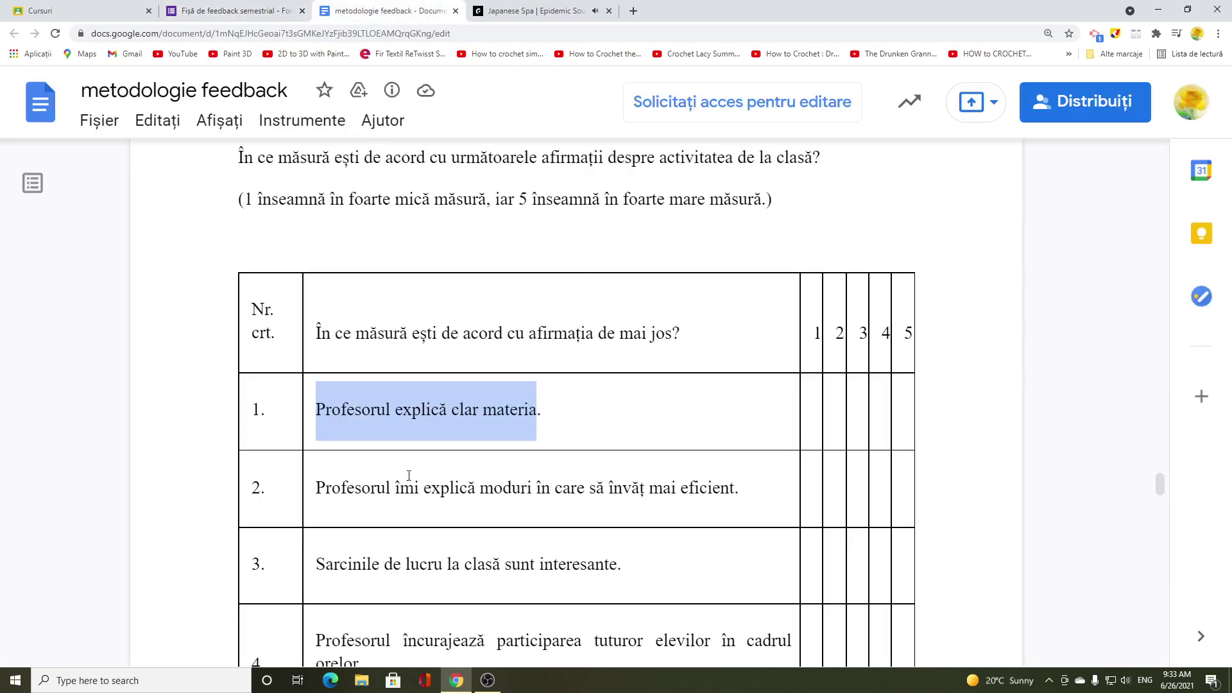
{"action": "left_click_drag", "start_coordinate": [310, 481], "coordinate": [739, 485]}
{"action": "right_click", "coordinate": [631, 489]}
{"action": "left_click", "coordinate": [680, 502]}
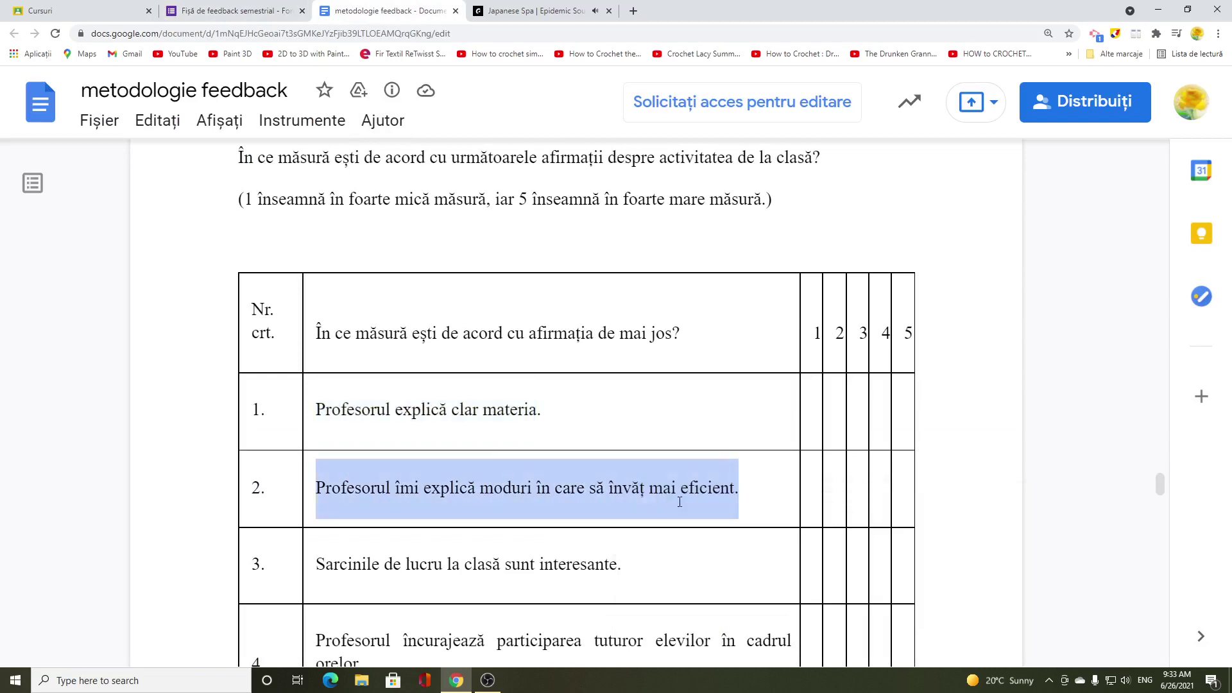
{"action": "left_click", "coordinate": [267, 11]}
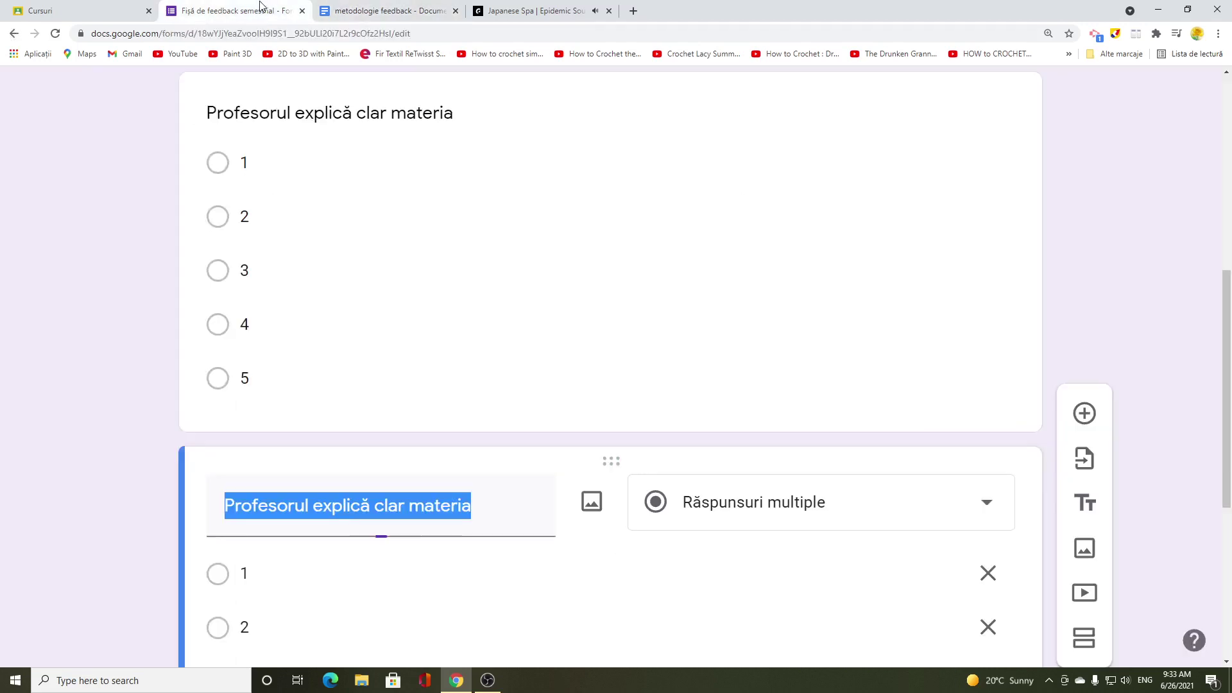
{"action": "right_click", "coordinate": [365, 505]}
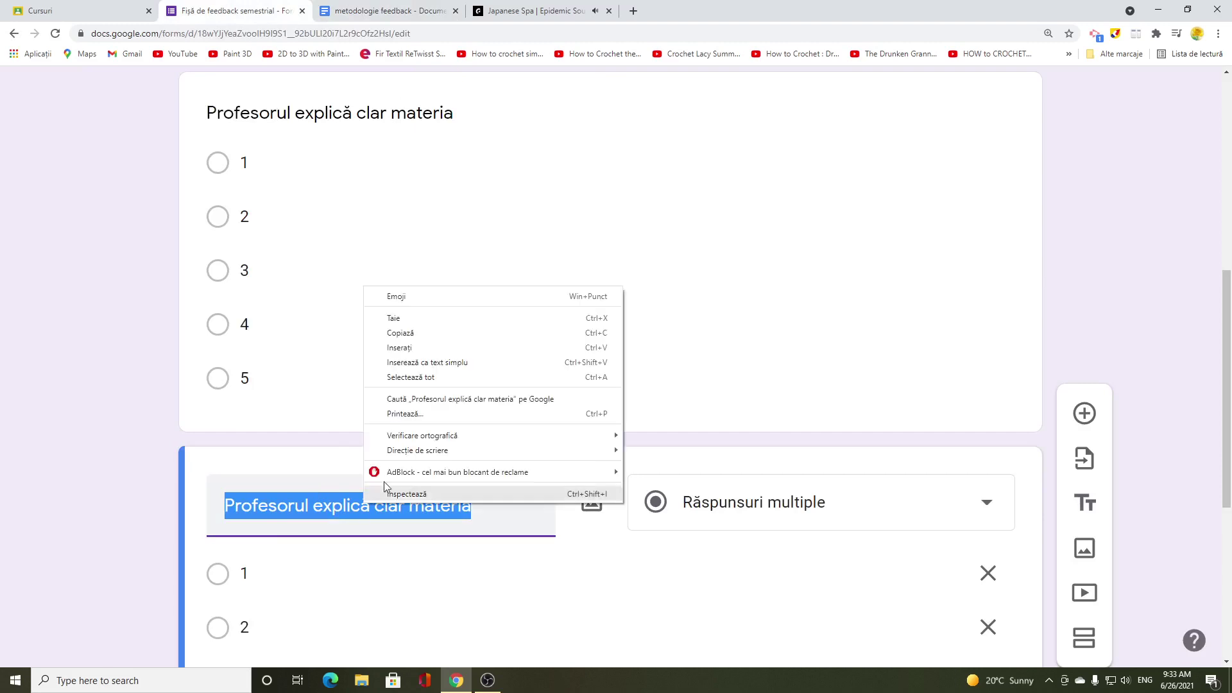
{"action": "left_click", "coordinate": [412, 348]}
Step: Duplicate the "Profesorul îmi explică moduri în care să învăț mai eficient." question together with its five answer options
{"action": "scroll", "coordinate": [490, 569], "scroll_direction": "down", "scroll_amount": 2}
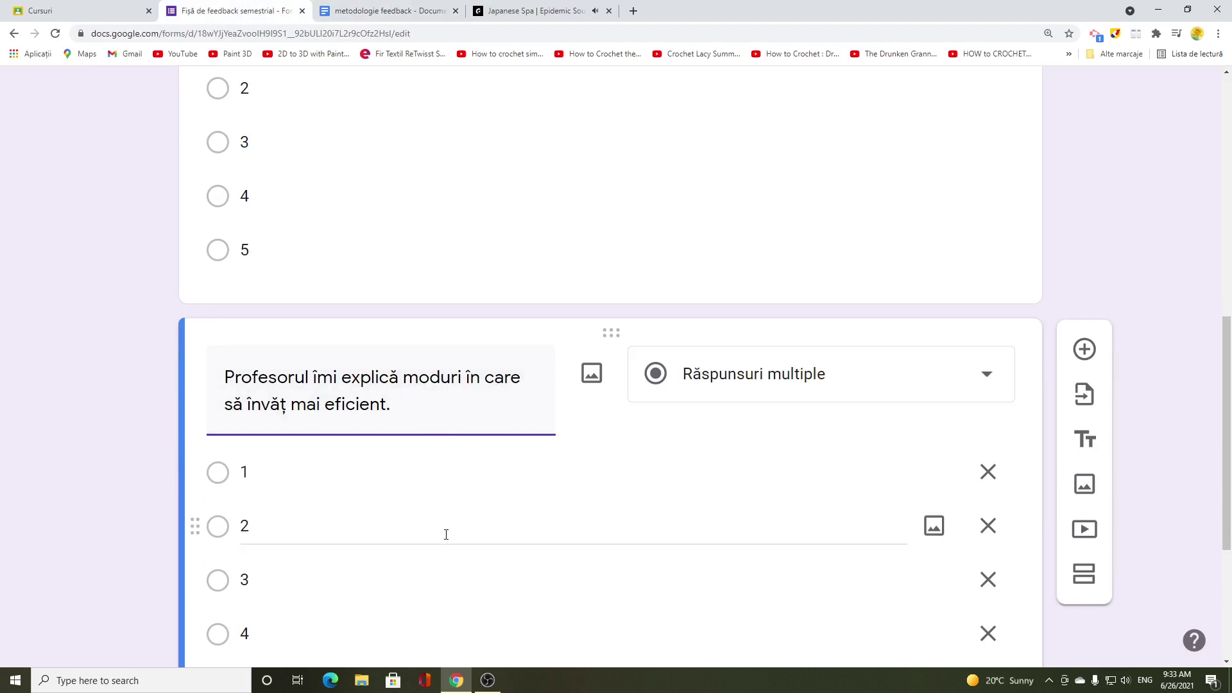
{"action": "scroll", "coordinate": [446, 536], "scroll_direction": "down", "scroll_amount": 3}
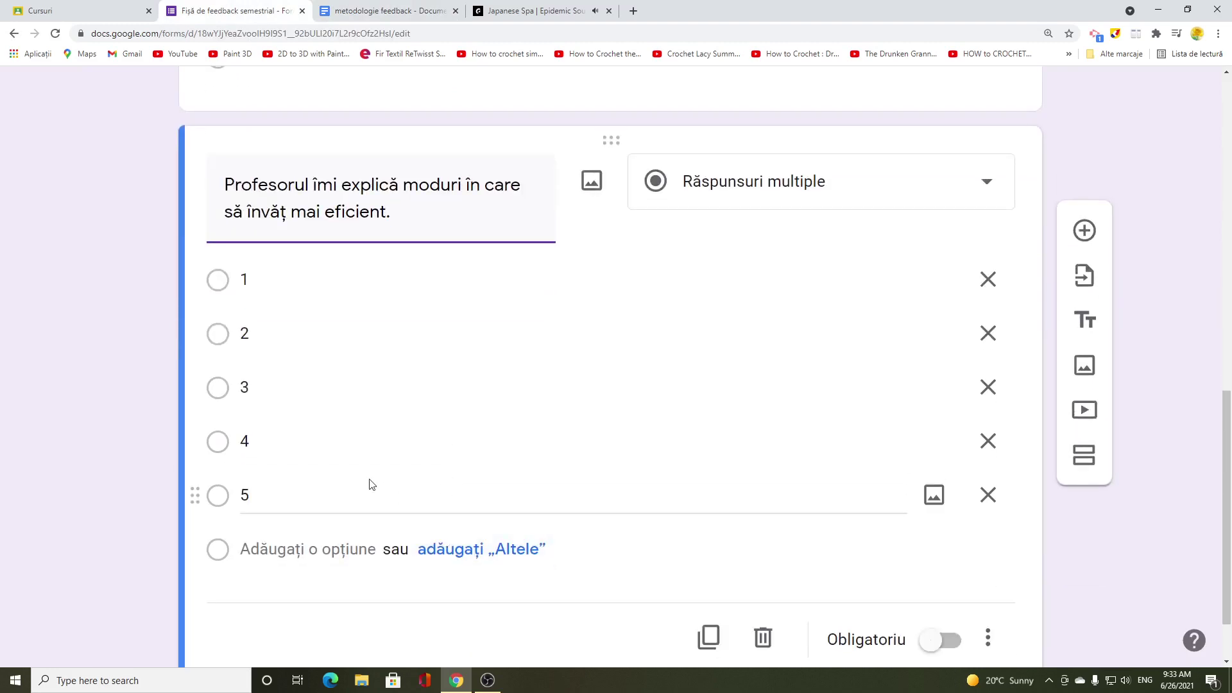
{"action": "scroll", "coordinate": [513, 533], "scroll_direction": "down", "scroll_amount": 1}
{"action": "scroll", "coordinate": [526, 552], "scroll_direction": "down", "scroll_amount": 1}
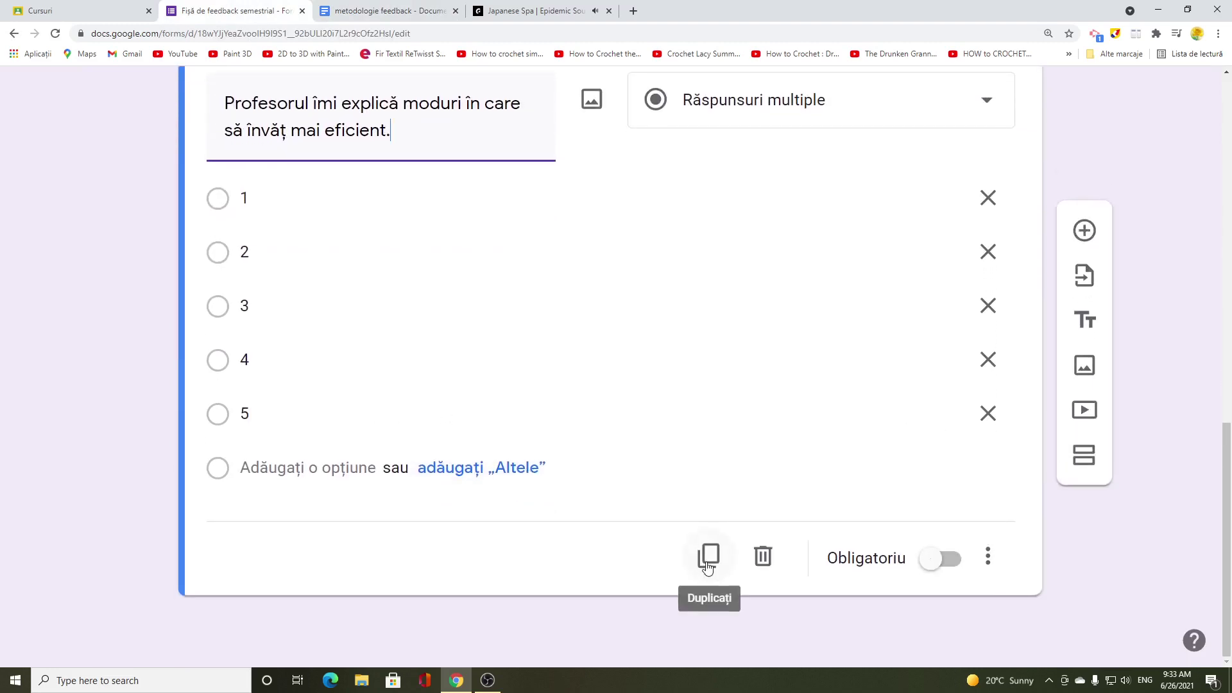
{"action": "left_click", "coordinate": [708, 556]}
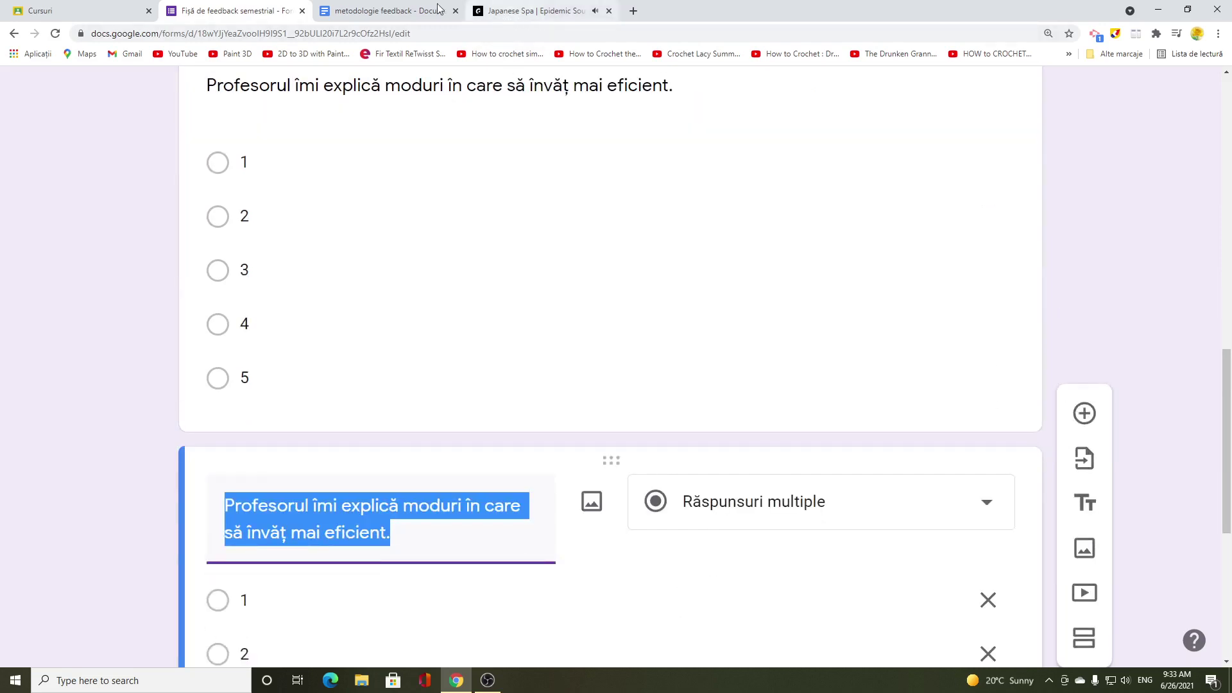
Step: Replace the new copy's title with the document's third statement, "Sarcinile de lucru la clasă sunt interesante.", and duplicate that question
{"action": "left_click", "coordinate": [371, 9]}
{"action": "scroll", "coordinate": [415, 503], "scroll_direction": "down", "scroll_amount": 3}
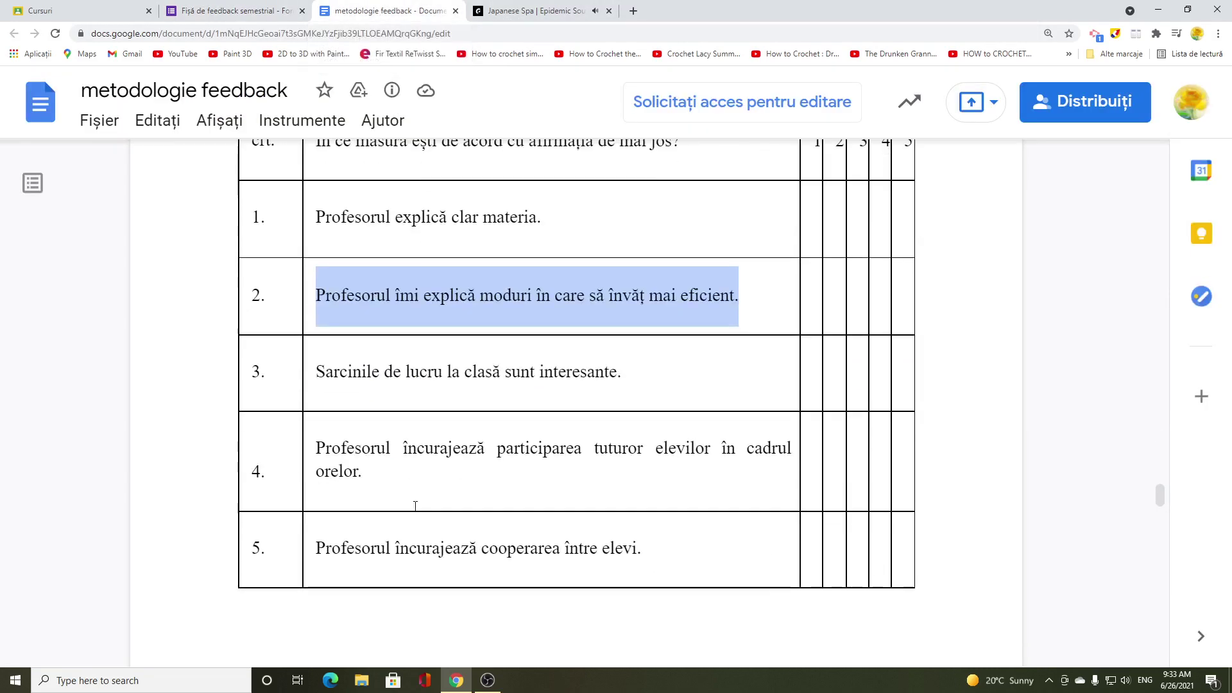
{"action": "left_click_drag", "start_coordinate": [310, 390], "coordinate": [623, 378]}
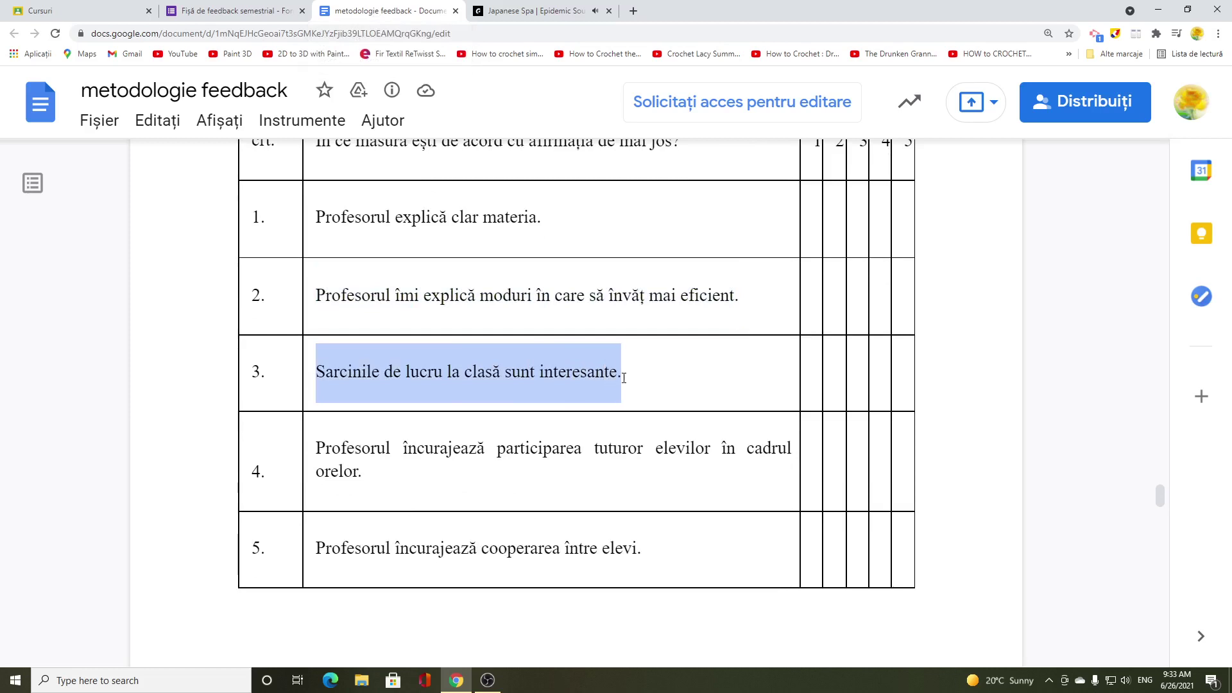
{"action": "right_click", "coordinate": [541, 369]}
{"action": "left_click", "coordinate": [579, 390]}
{"action": "left_click", "coordinate": [224, 9]}
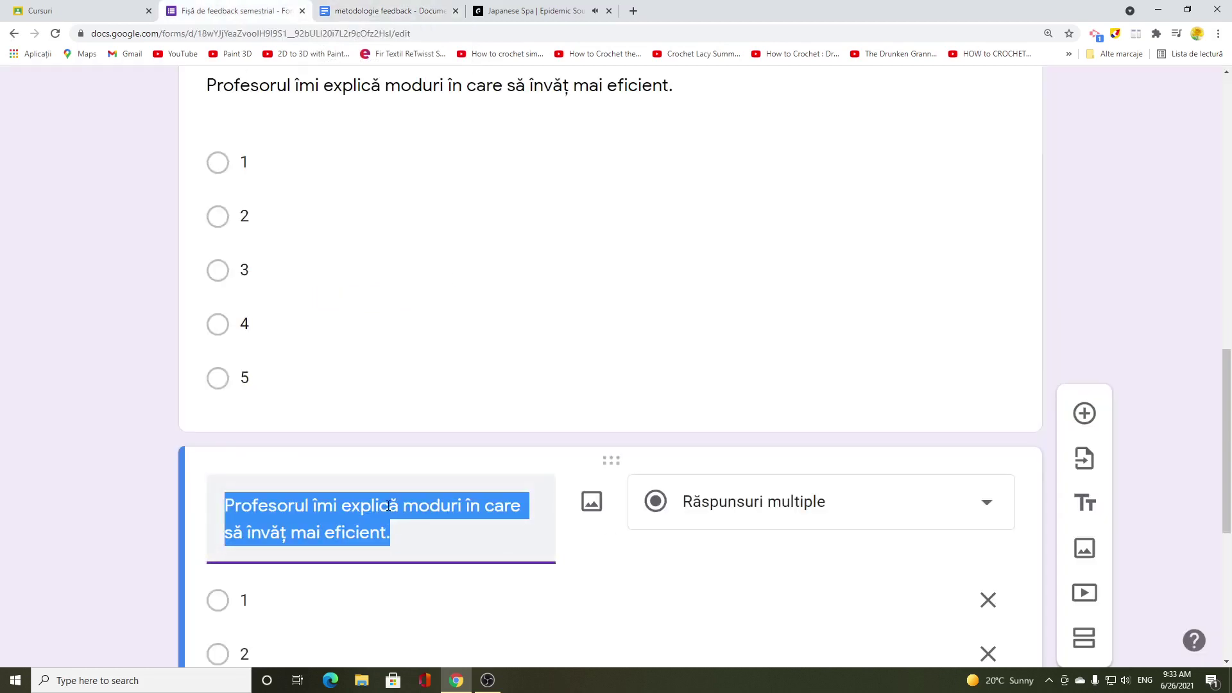
{"action": "right_click", "coordinate": [363, 514]}
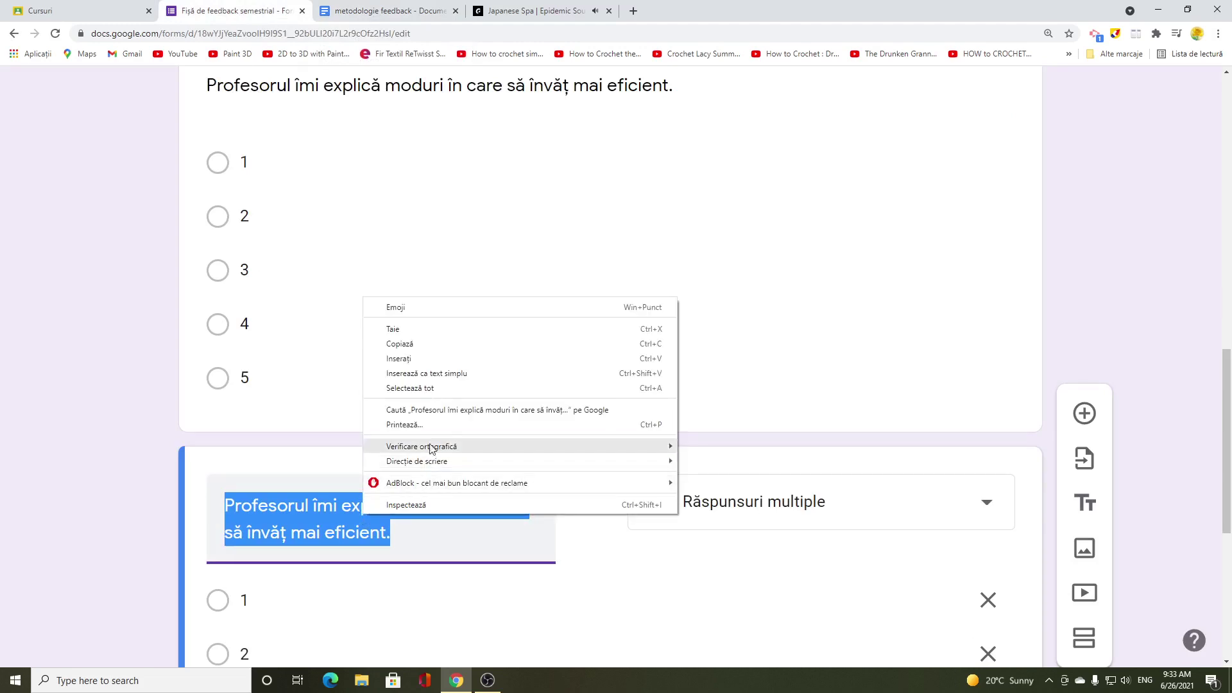
{"action": "left_click", "coordinate": [399, 358]}
{"action": "scroll", "coordinate": [479, 577], "scroll_direction": "down", "scroll_amount": 5}
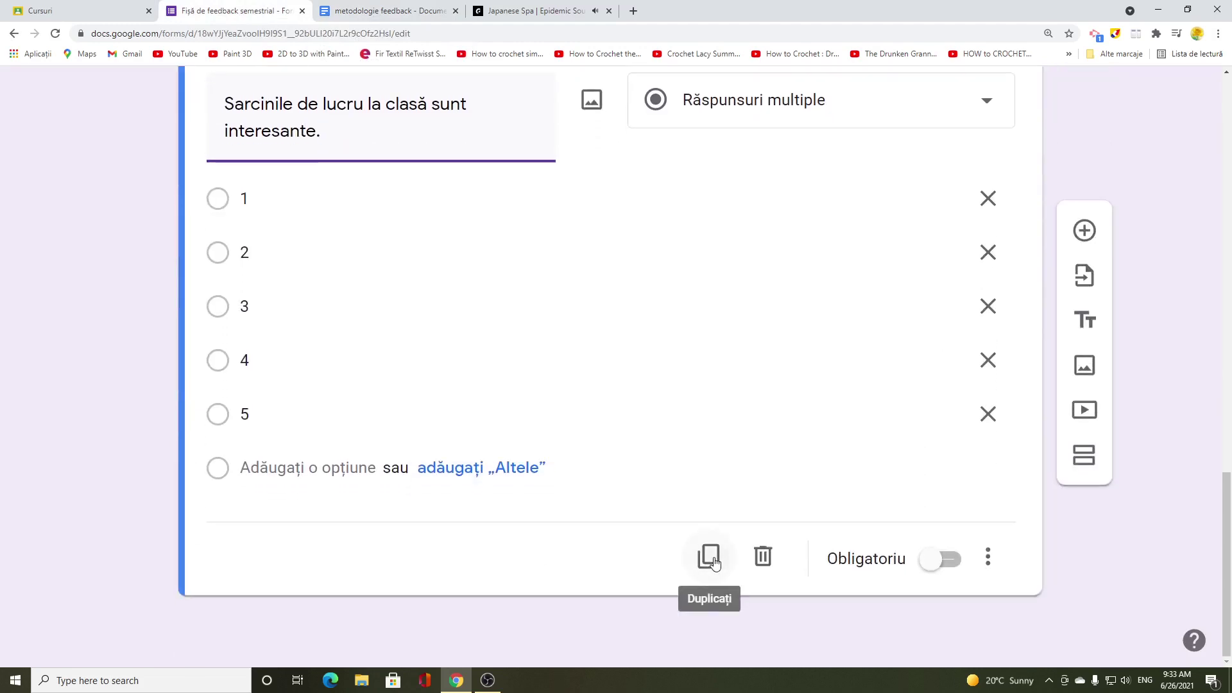
{"action": "left_click", "coordinate": [710, 557]}
Step: Replace the newest copy's title with the document's fourth statement, "Profesorul încurajează participarea tuturor elevilor în cadrul orelor."
{"action": "left_click", "coordinate": [404, 10]}
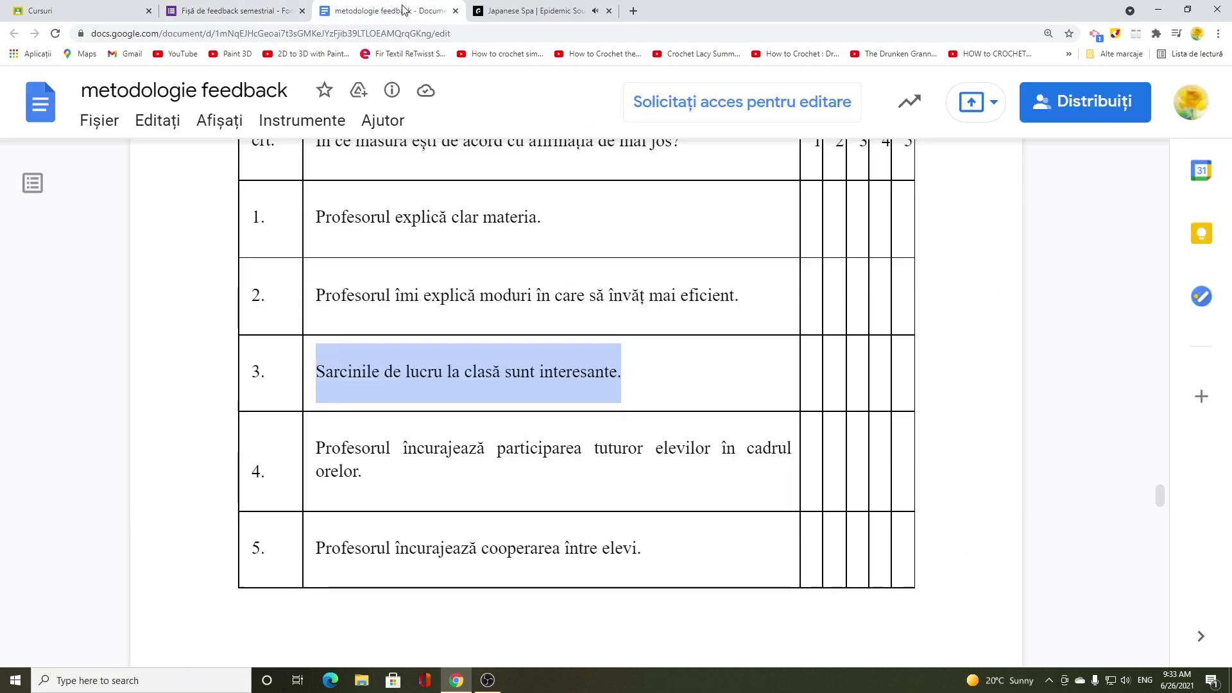
{"action": "left_click_drag", "start_coordinate": [314, 445], "coordinate": [415, 473]}
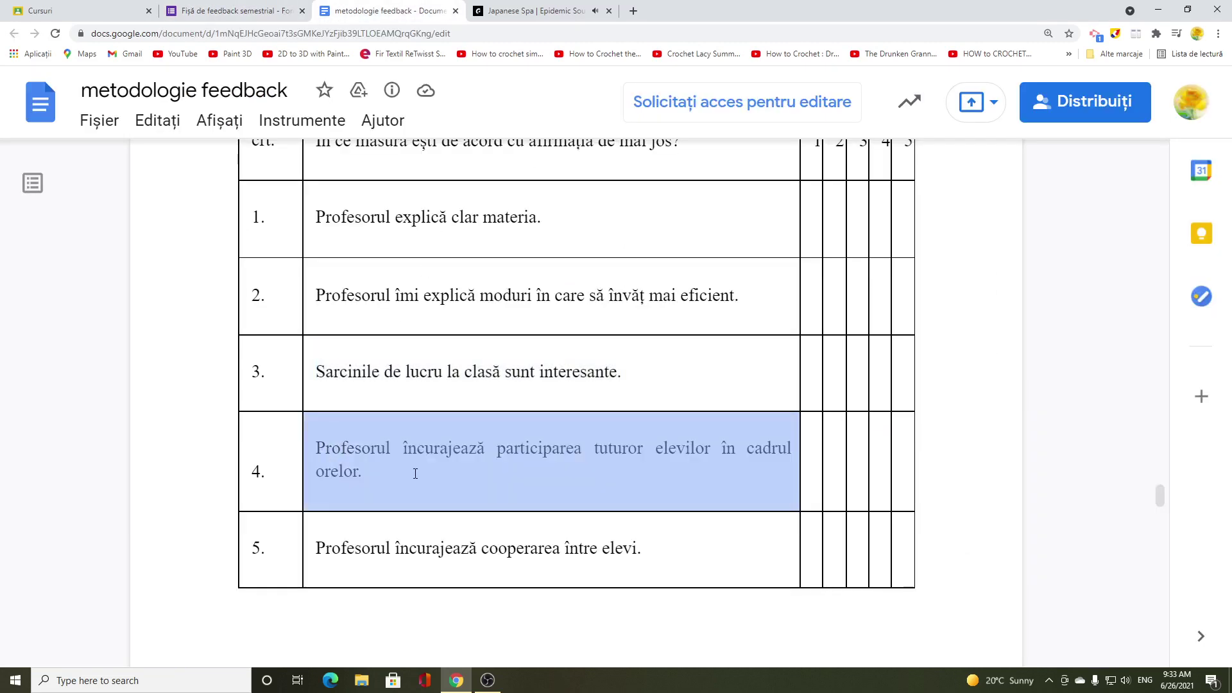
{"action": "right_click", "coordinate": [424, 457]}
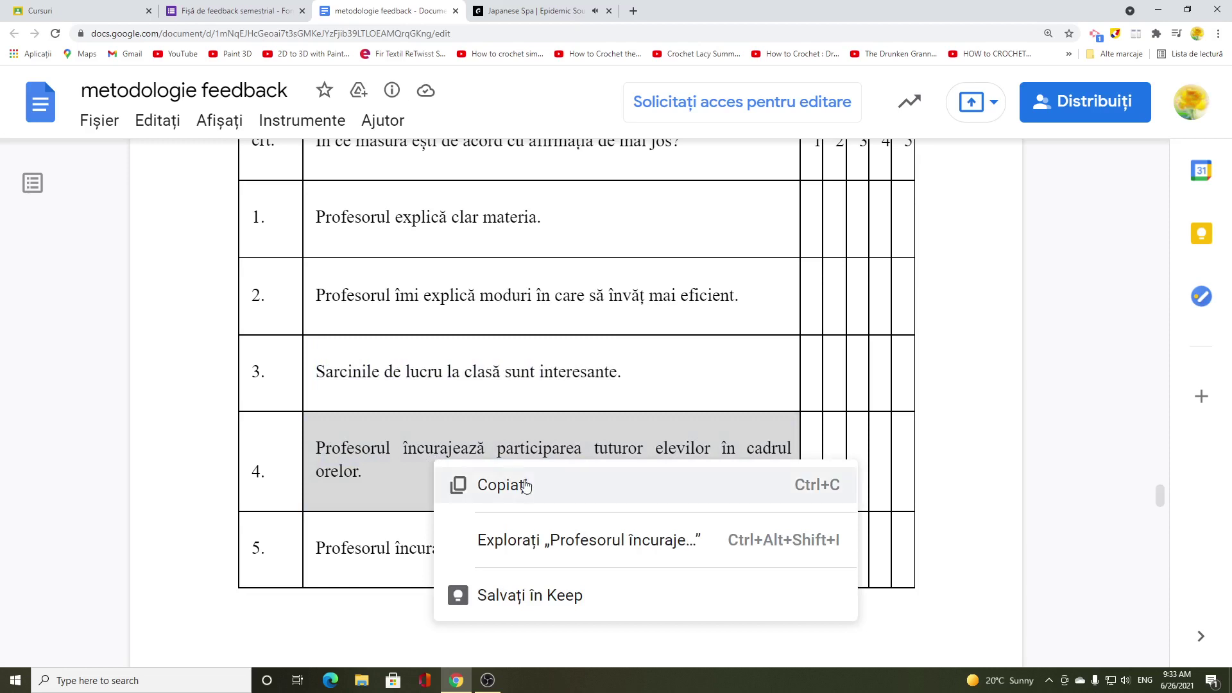
{"action": "left_click", "coordinate": [524, 482]}
{"action": "left_click", "coordinate": [231, 11]}
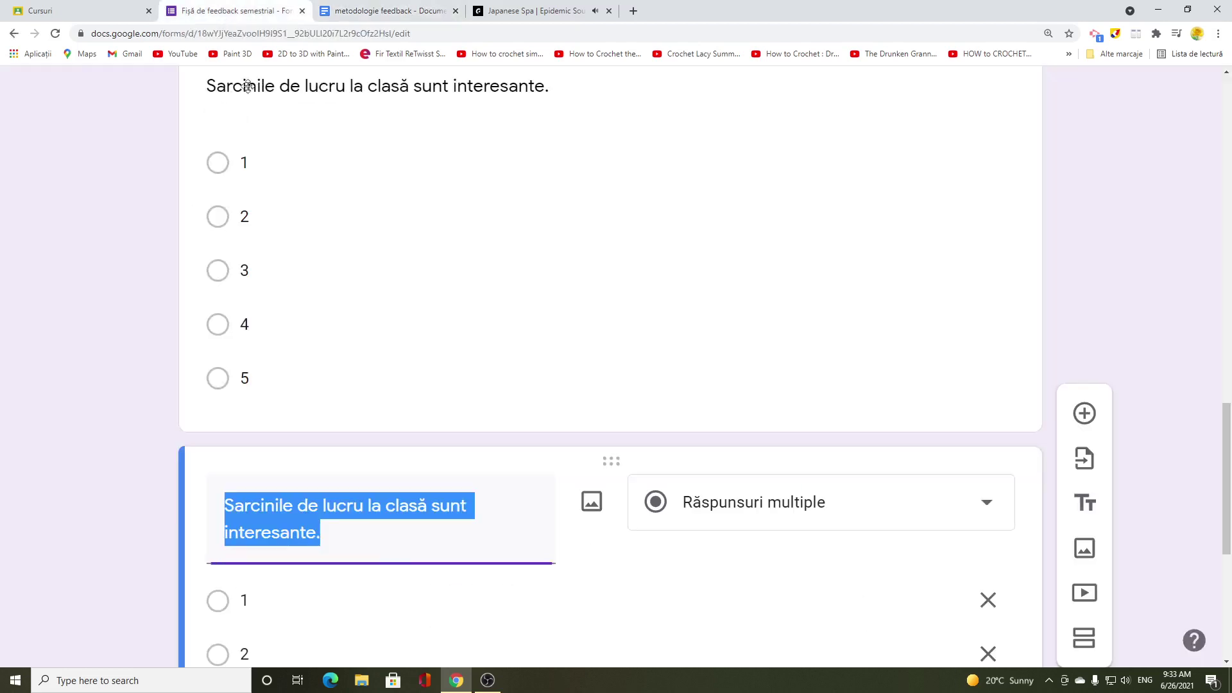
{"action": "scroll", "coordinate": [388, 527], "scroll_direction": "down", "scroll_amount": 3}
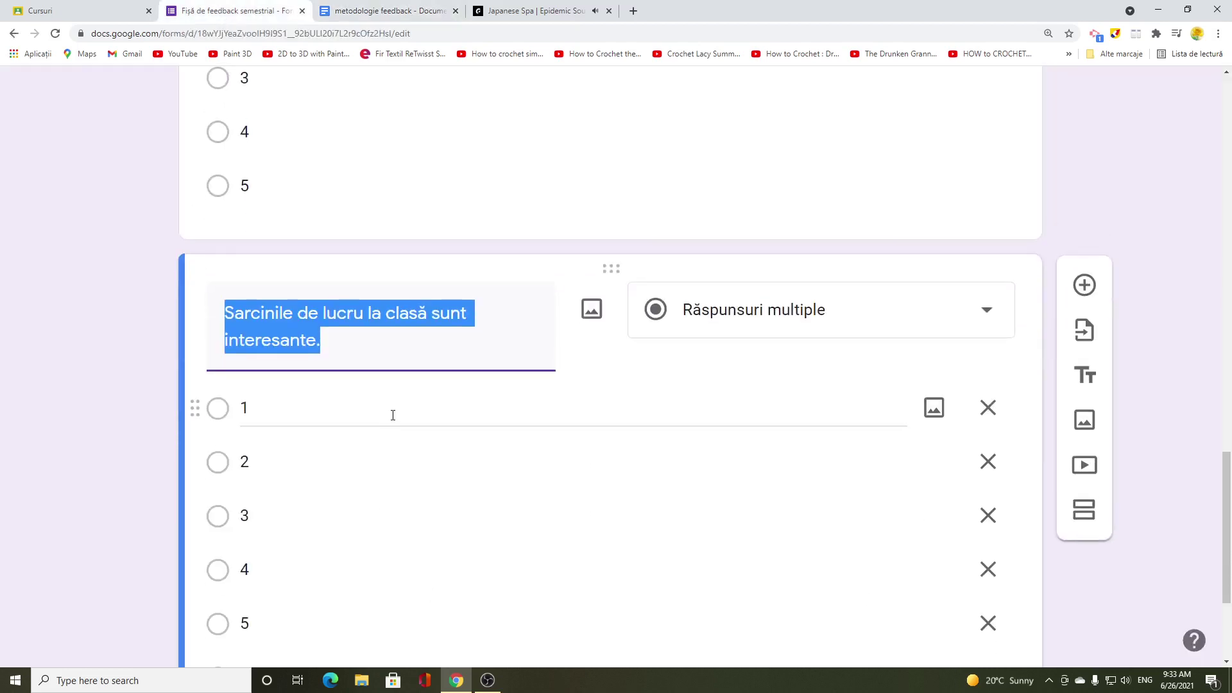
{"action": "scroll", "coordinate": [371, 517], "scroll_direction": "up", "scroll_amount": 4}
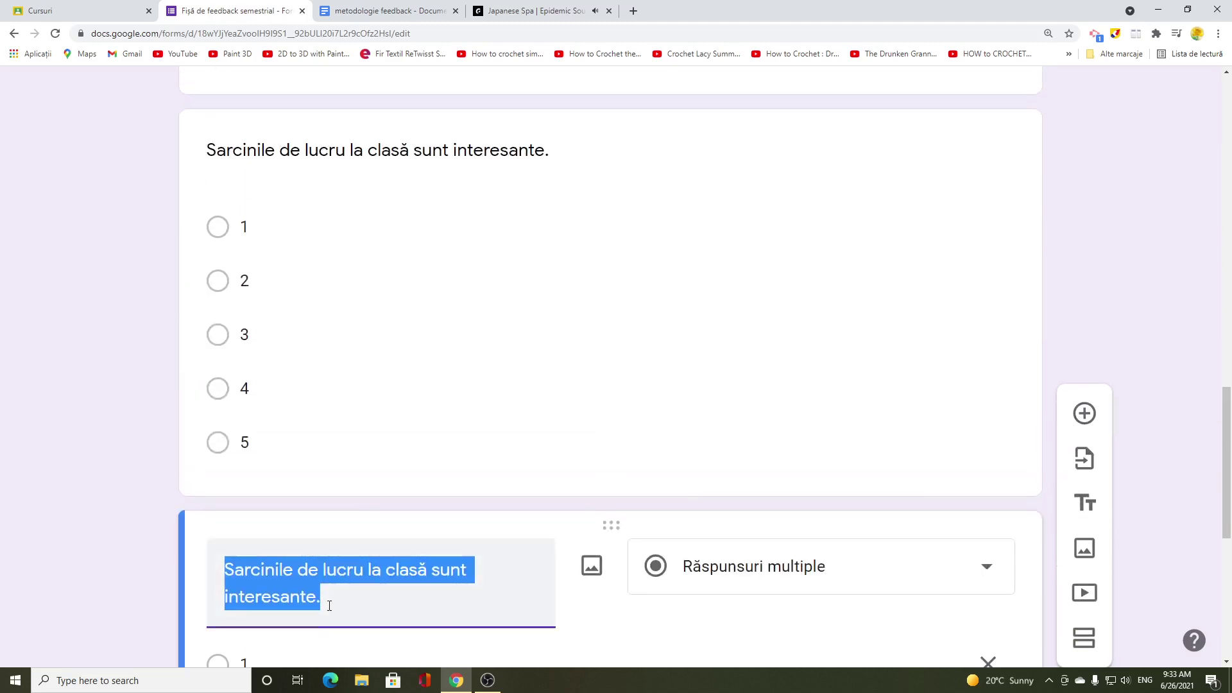
{"action": "right_click", "coordinate": [333, 574]}
{"action": "left_click", "coordinate": [387, 416]}
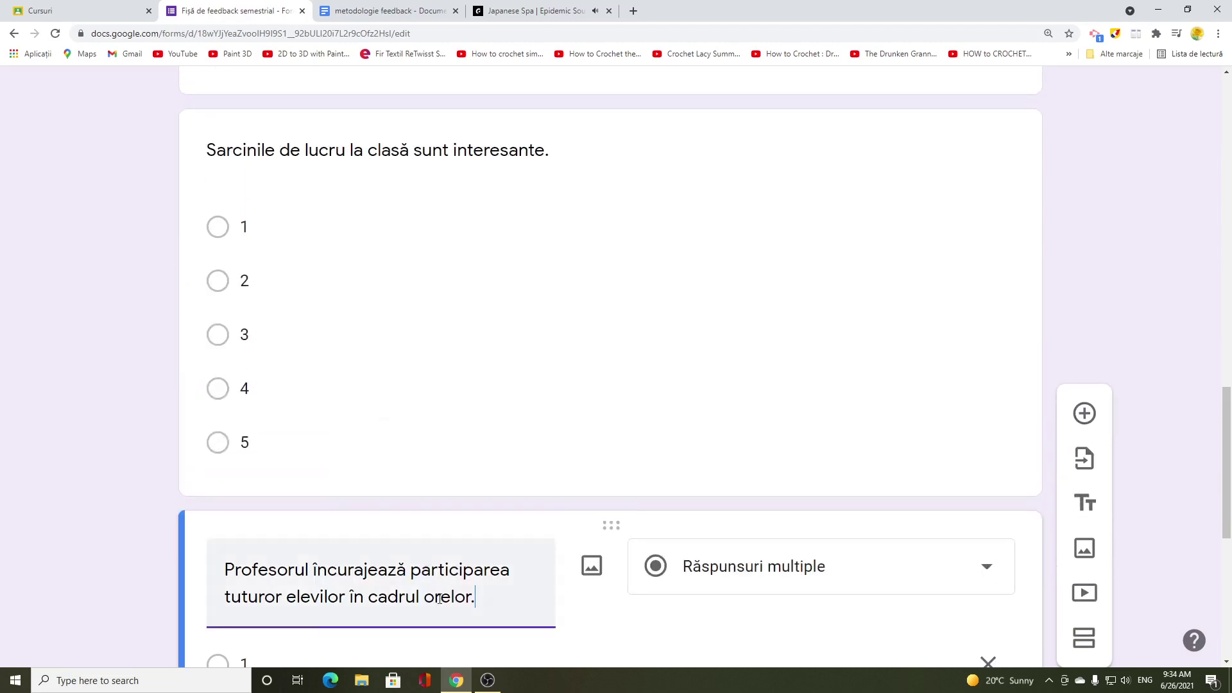
Step: Duplicate the "Profesorul încurajează participarea tuturor elevilor în cadrul orelor." question with its answer options
{"action": "scroll", "coordinate": [447, 614], "scroll_direction": "down", "scroll_amount": 3}
{"action": "scroll", "coordinate": [447, 614], "scroll_direction": "down", "scroll_amount": 3}
{"action": "left_click", "coordinate": [706, 638]}
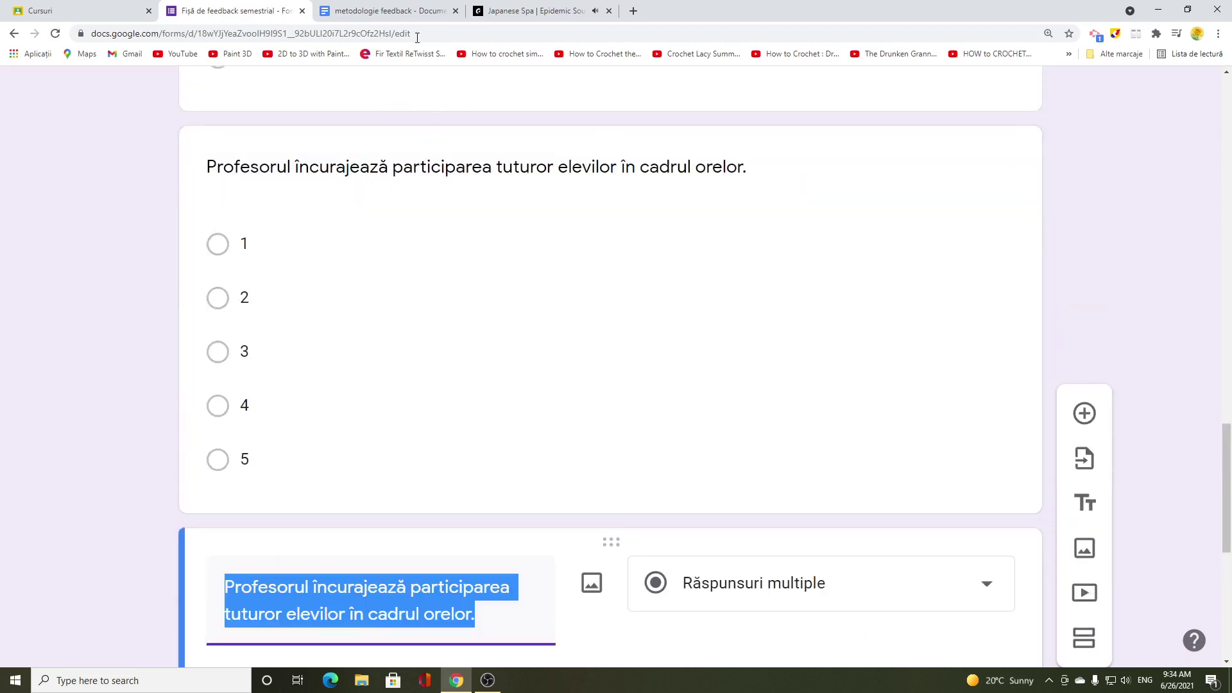
Step: Replace the new copy's title with the document's fifth statement, "Profesorul încurajează cooperarea între elevi.", and duplicate that question
{"action": "left_click", "coordinate": [411, 17]}
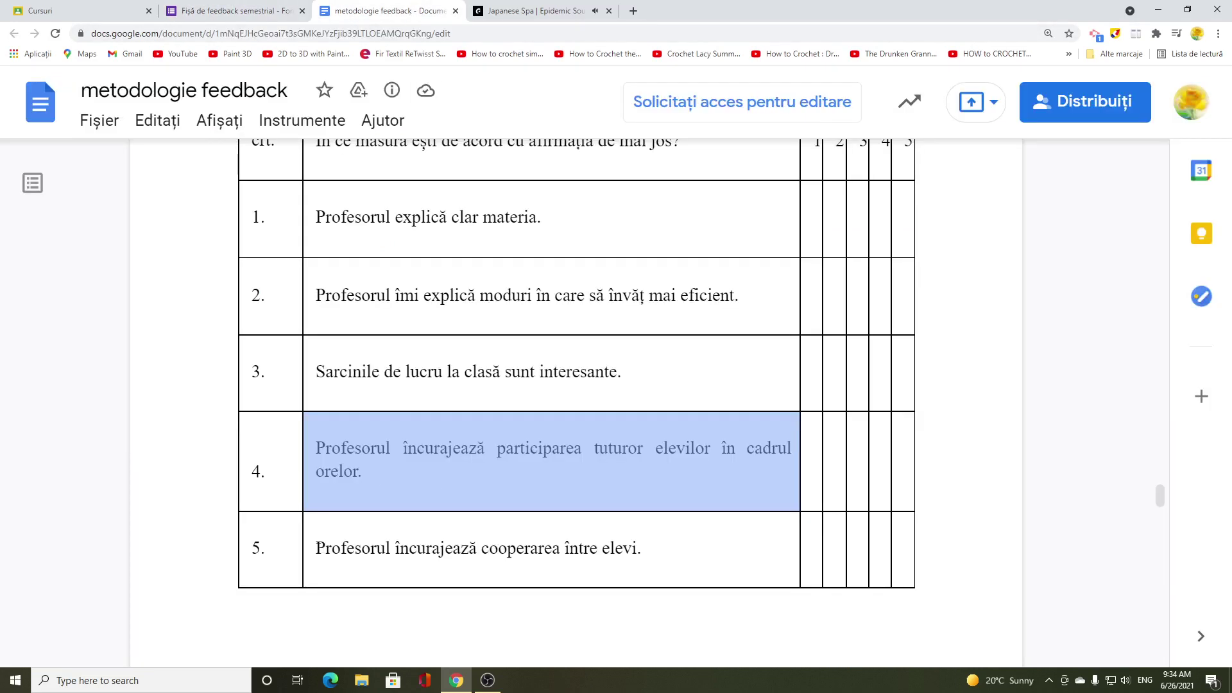
{"action": "left_click_drag", "start_coordinate": [316, 547], "coordinate": [648, 551]}
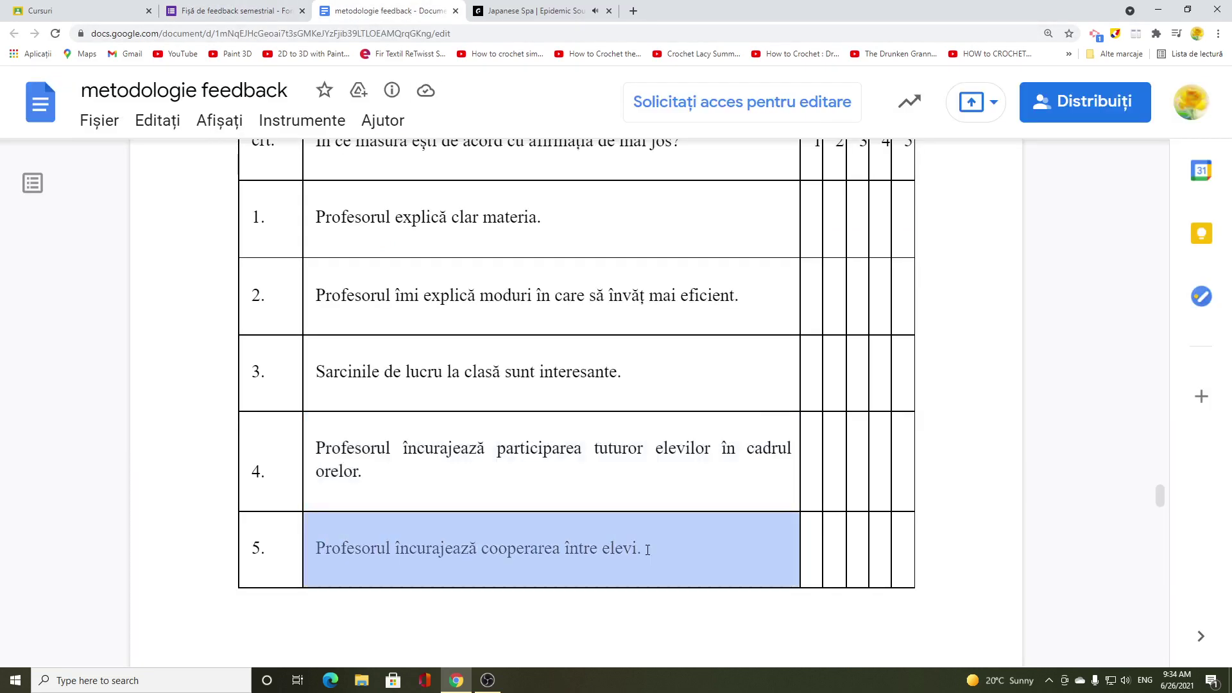
{"action": "right_click", "coordinate": [585, 547]}
{"action": "left_click", "coordinate": [606, 408]}
{"action": "left_click", "coordinate": [206, 5]}
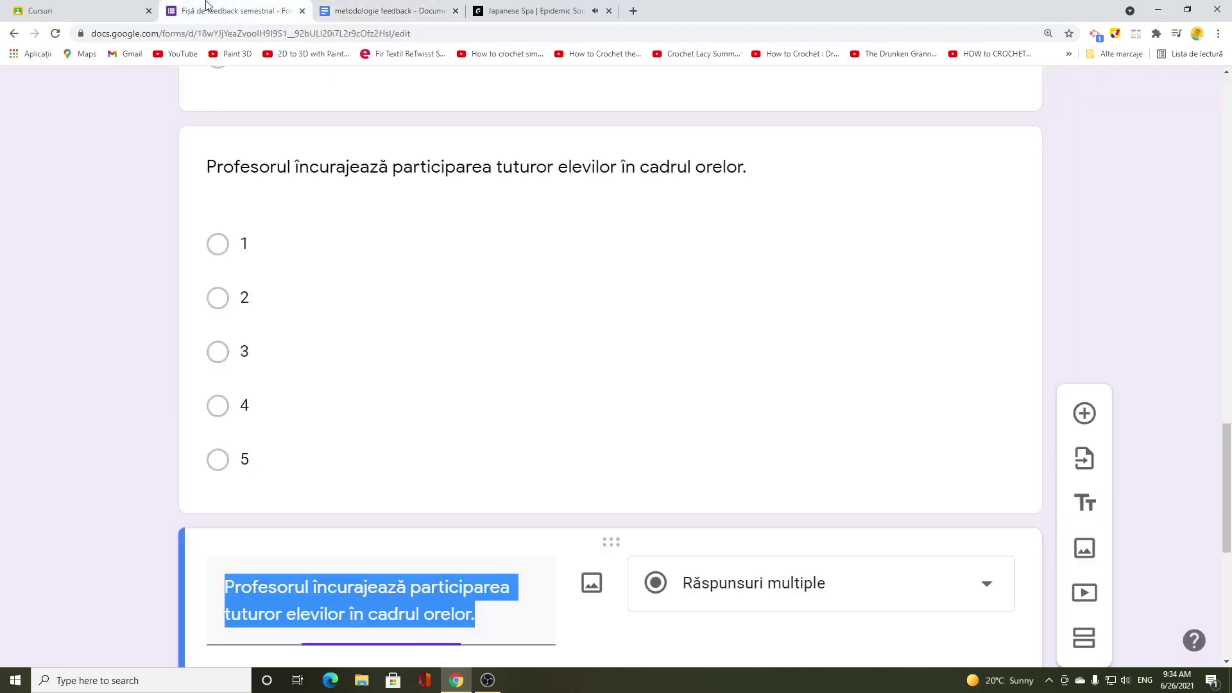
{"action": "scroll", "coordinate": [353, 500], "scroll_direction": "down", "scroll_amount": 5}
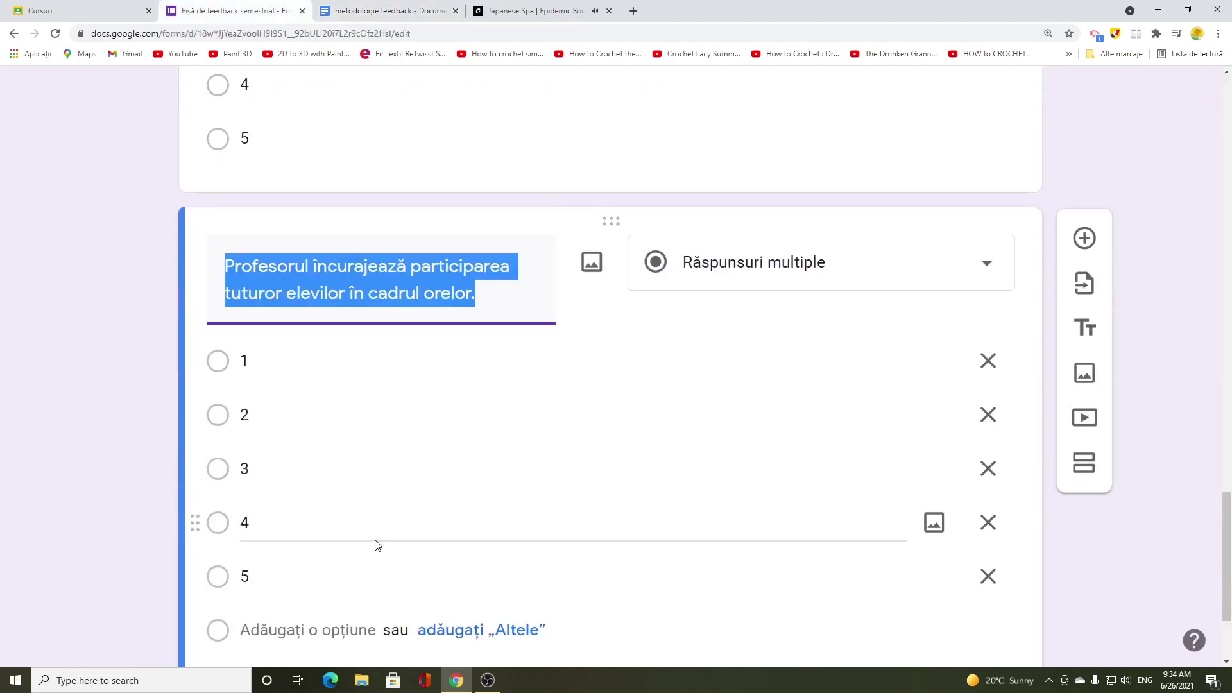
{"action": "right_click", "coordinate": [410, 271]}
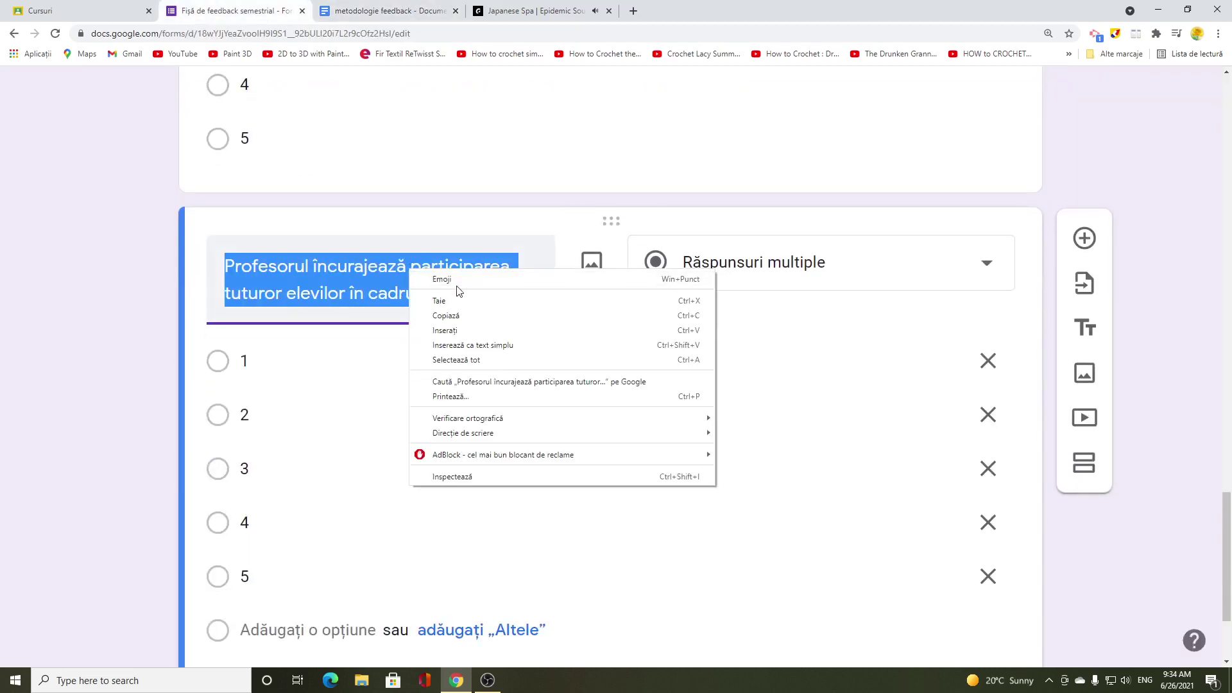
{"action": "left_click", "coordinate": [457, 326]}
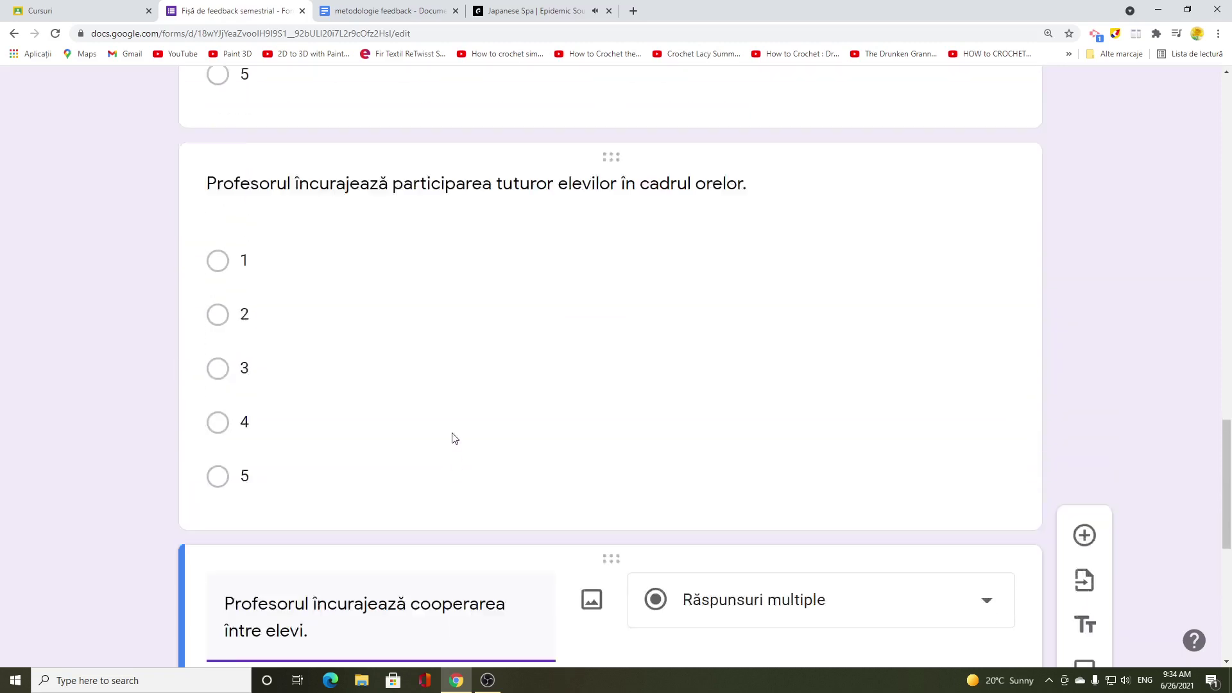
{"action": "scroll", "coordinate": [453, 439], "scroll_direction": "down", "scroll_amount": 6}
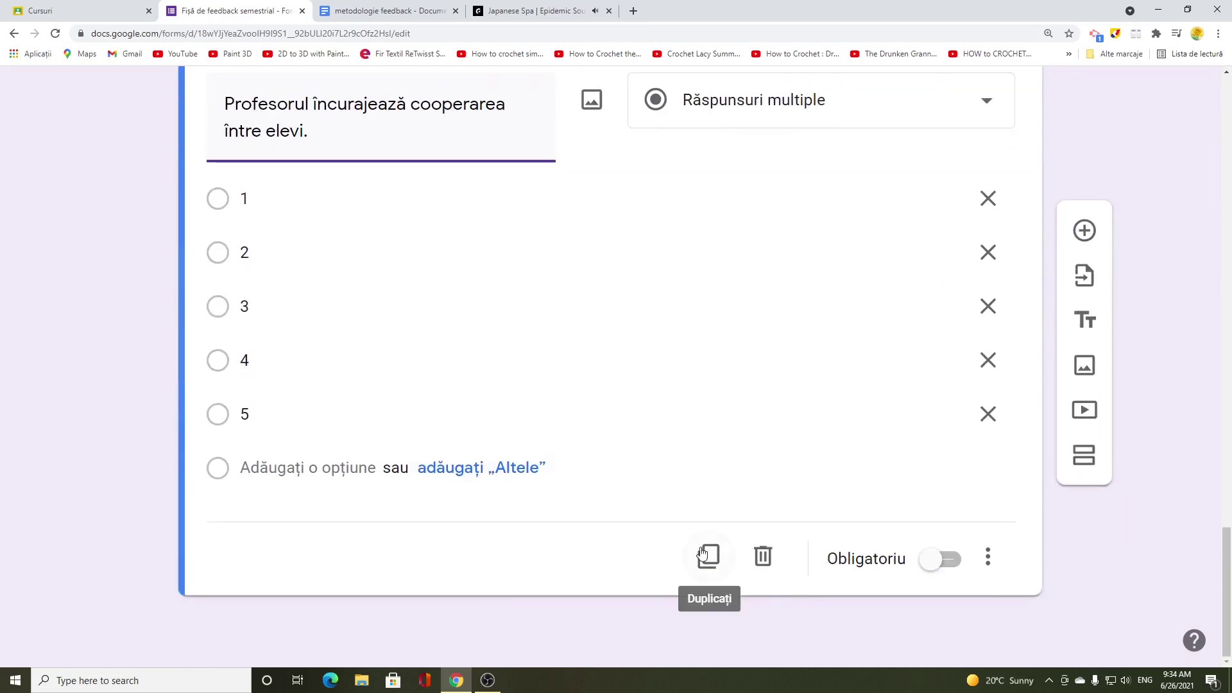
{"action": "left_click", "coordinate": [708, 555]}
Step: Replace the newest copy's title with the document's sixth statement, "Mă simt motivat să particip la această disciplină."
{"action": "left_click", "coordinate": [378, 11]}
{"action": "scroll", "coordinate": [449, 271], "scroll_direction": "down", "scroll_amount": 10}
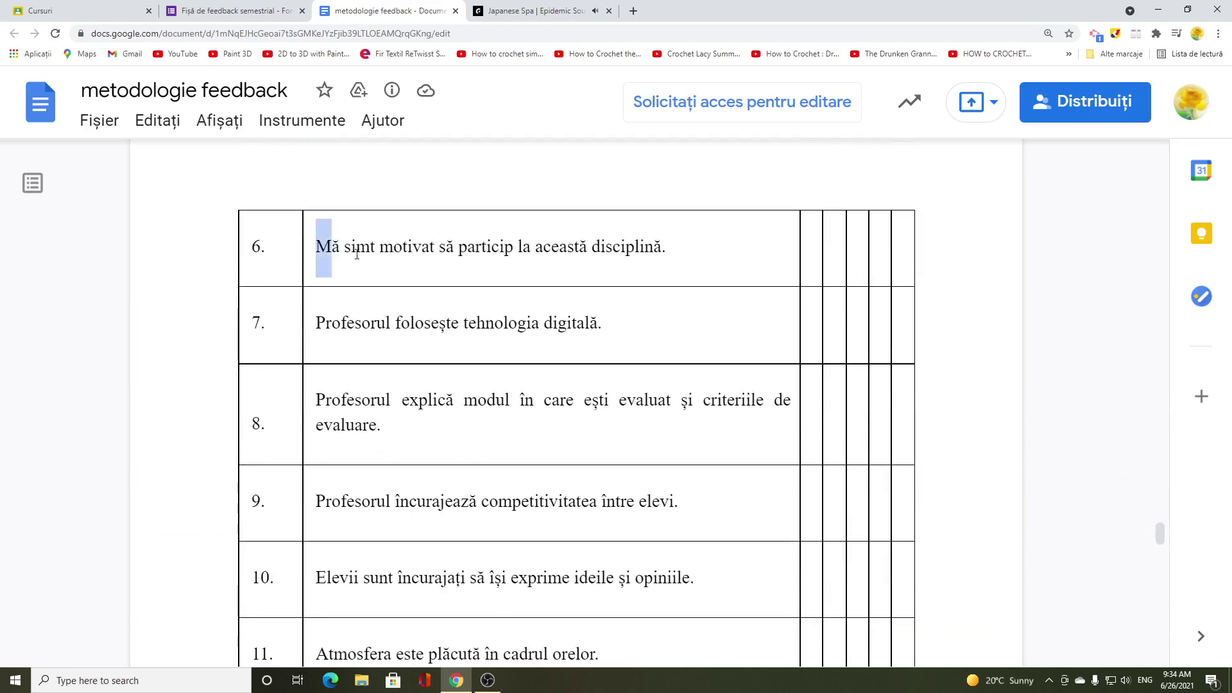
{"action": "left_click_drag", "start_coordinate": [357, 254], "coordinate": [673, 256]}
{"action": "right_click", "coordinate": [625, 249]}
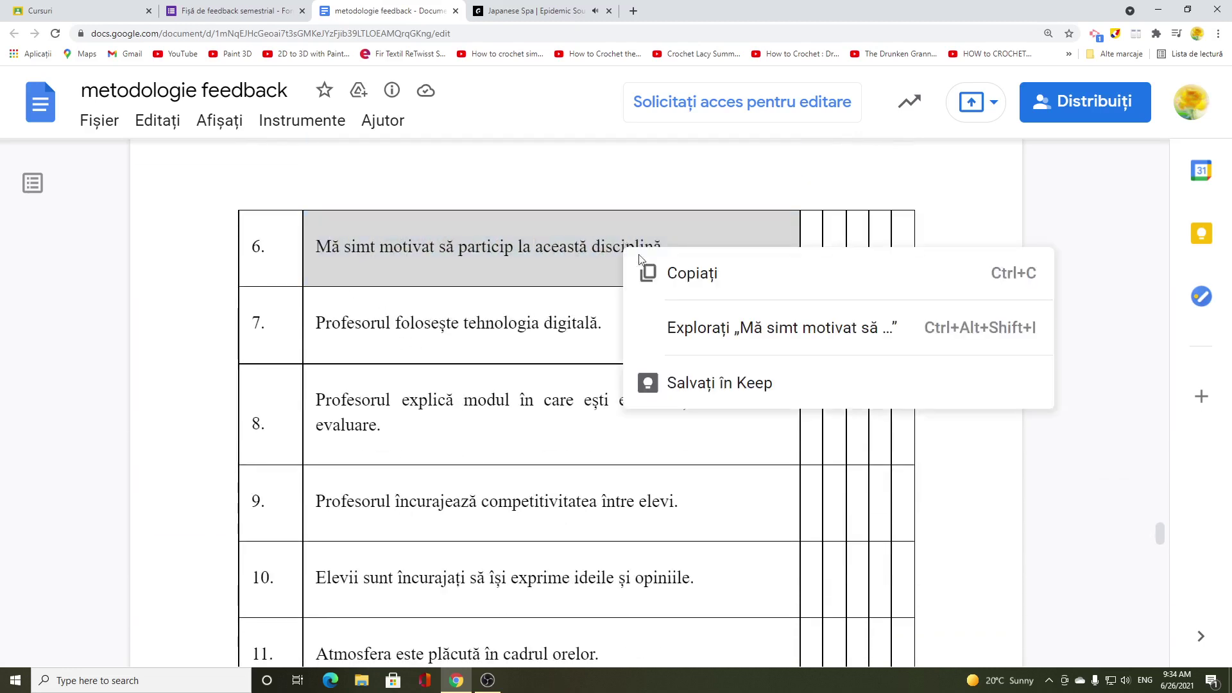
{"action": "left_click", "coordinate": [674, 272]}
{"action": "left_click", "coordinate": [231, 11]}
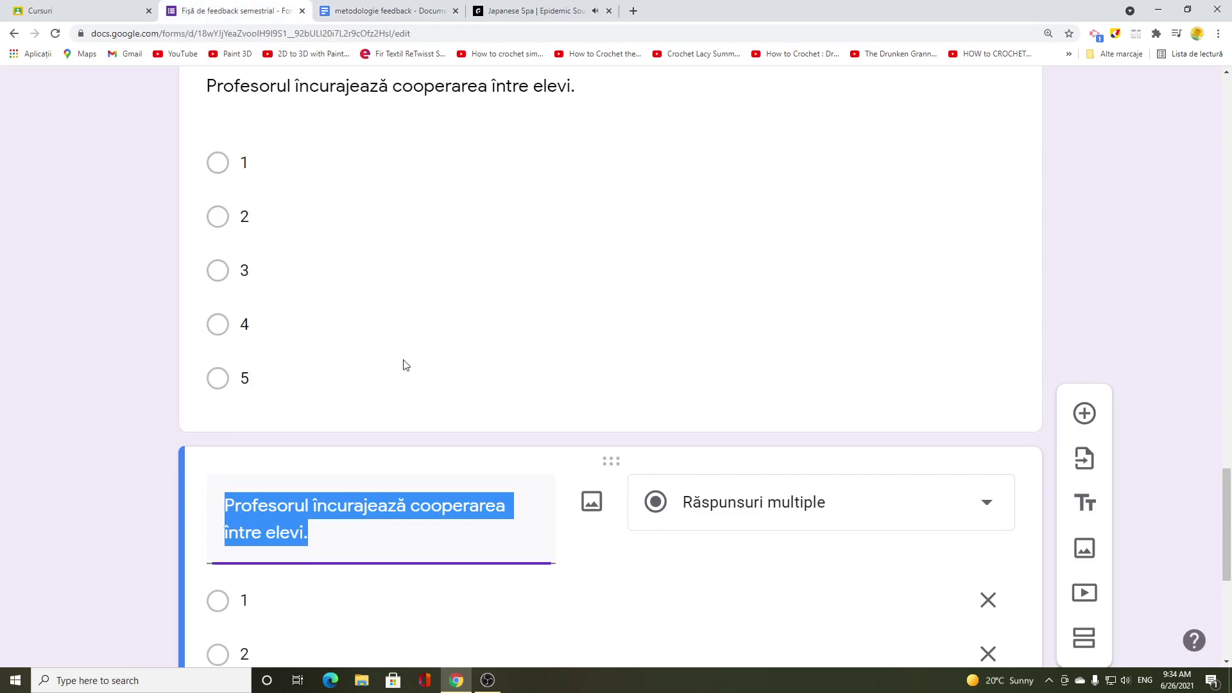
{"action": "right_click", "coordinate": [441, 511]}
{"action": "left_click", "coordinate": [498, 357]}
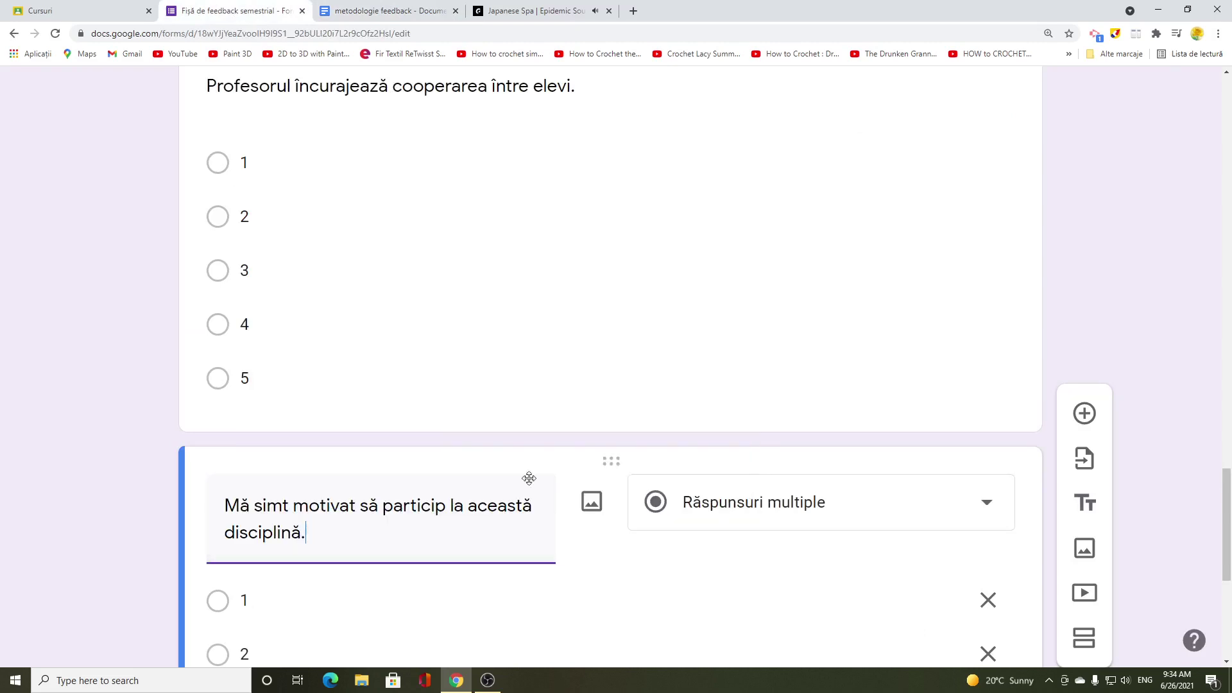
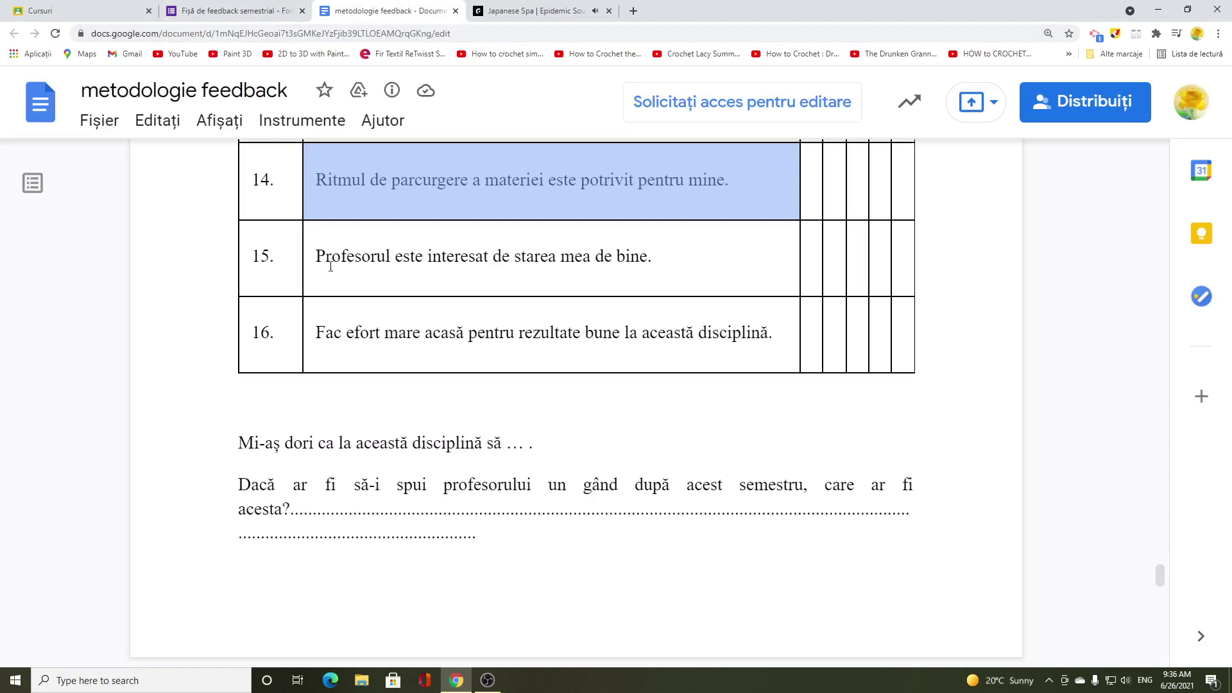
Step: Replace the newest copy's title with the document's fifteenth statement, "Profesorul este interesat de starea mea de bine.", and duplicate that question
{"action": "left_click_drag", "start_coordinate": [312, 256], "coordinate": [663, 252]}
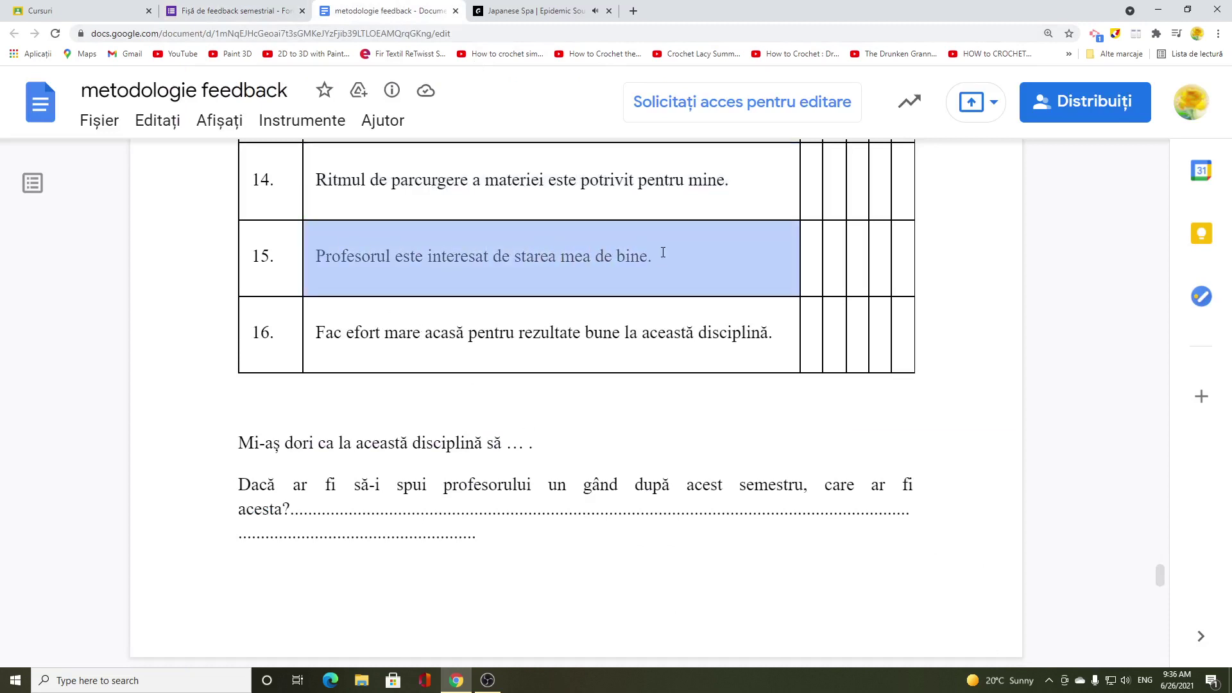
{"action": "right_click", "coordinate": [598, 258]}
{"action": "left_click", "coordinate": [645, 283]}
{"action": "left_click", "coordinate": [237, 10]}
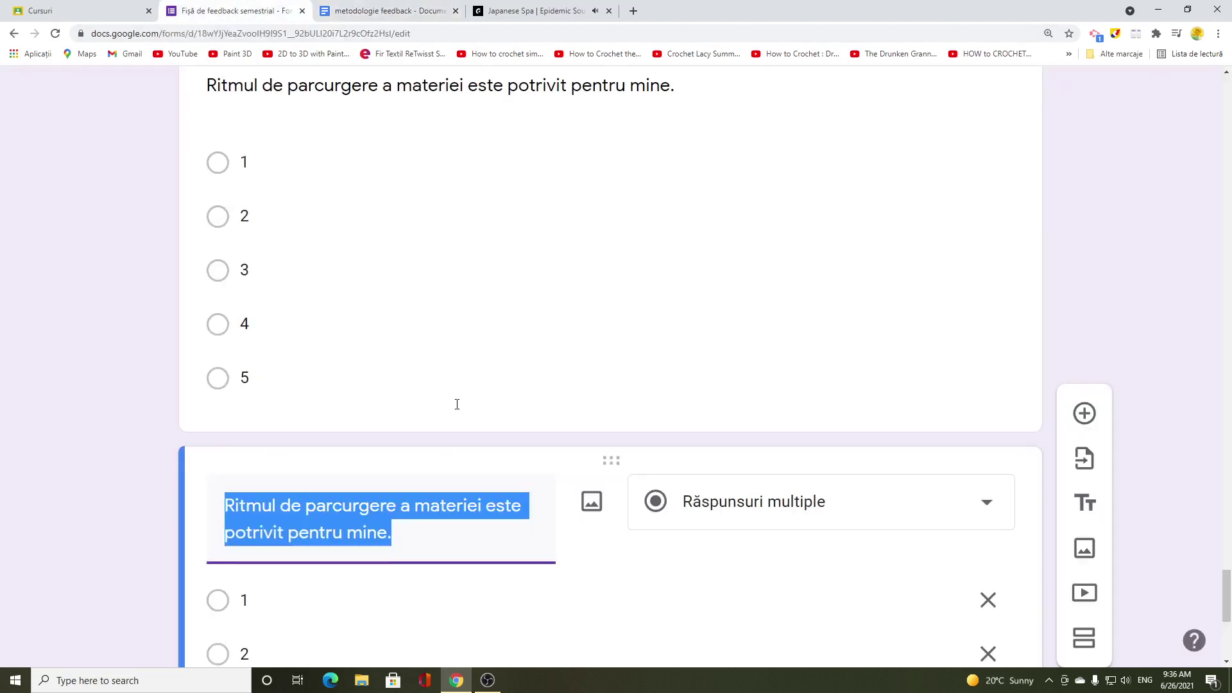
{"action": "scroll", "coordinate": [457, 404], "scroll_direction": "down", "scroll_amount": 4}
{"action": "right_click", "coordinate": [324, 261]}
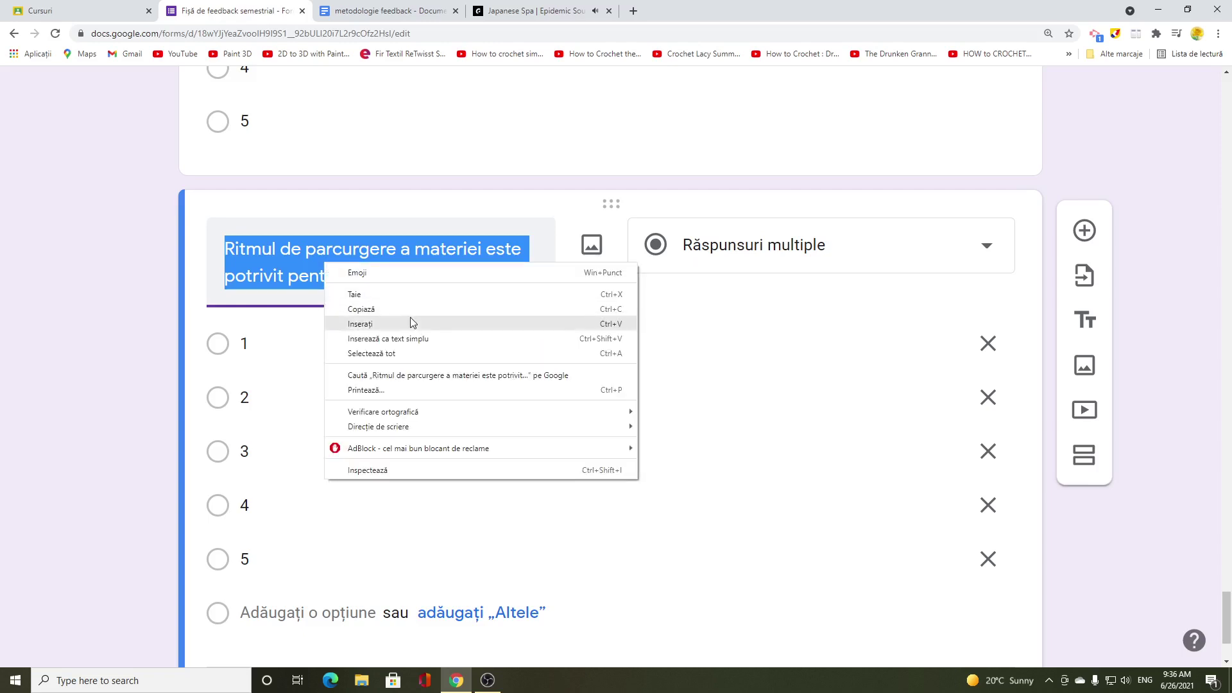
{"action": "left_click", "coordinate": [410, 324]}
{"action": "scroll", "coordinate": [604, 475], "scroll_direction": "down", "scroll_amount": 2}
{"action": "left_click", "coordinate": [708, 558]}
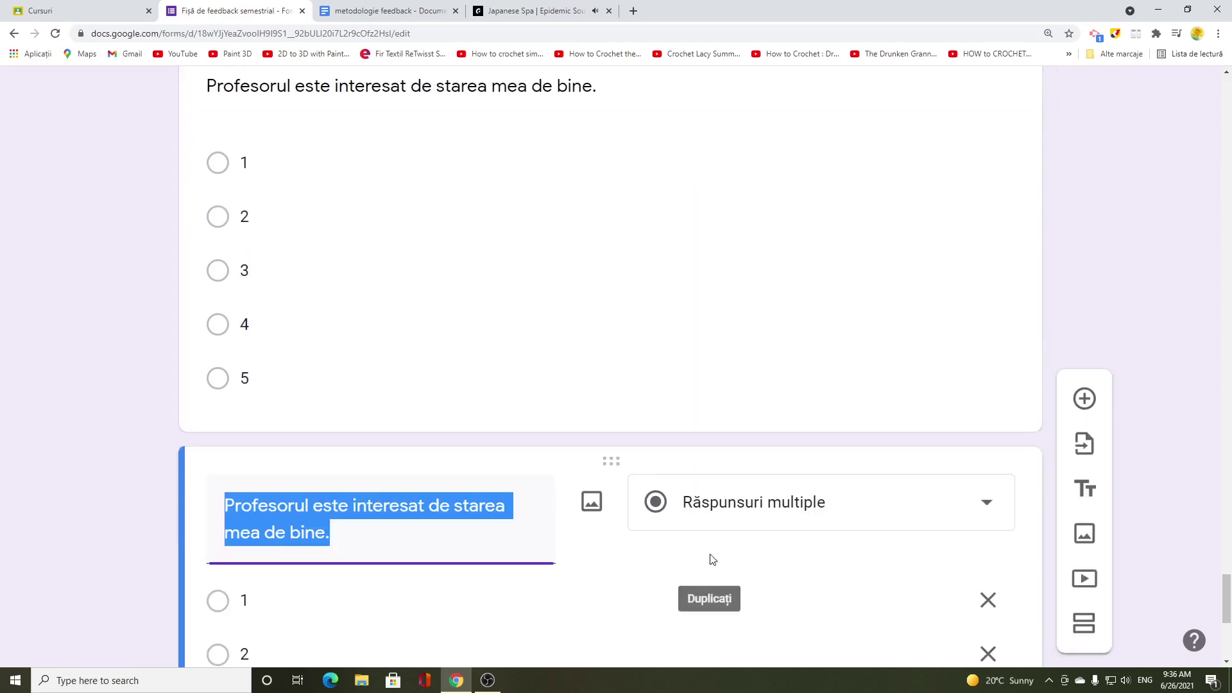
Step: Replace the newest copy's title with the document's sixteenth statement, "Fac efort mare acasă pentru rezultate bune la această disciplină."
{"action": "left_click", "coordinate": [388, 10]}
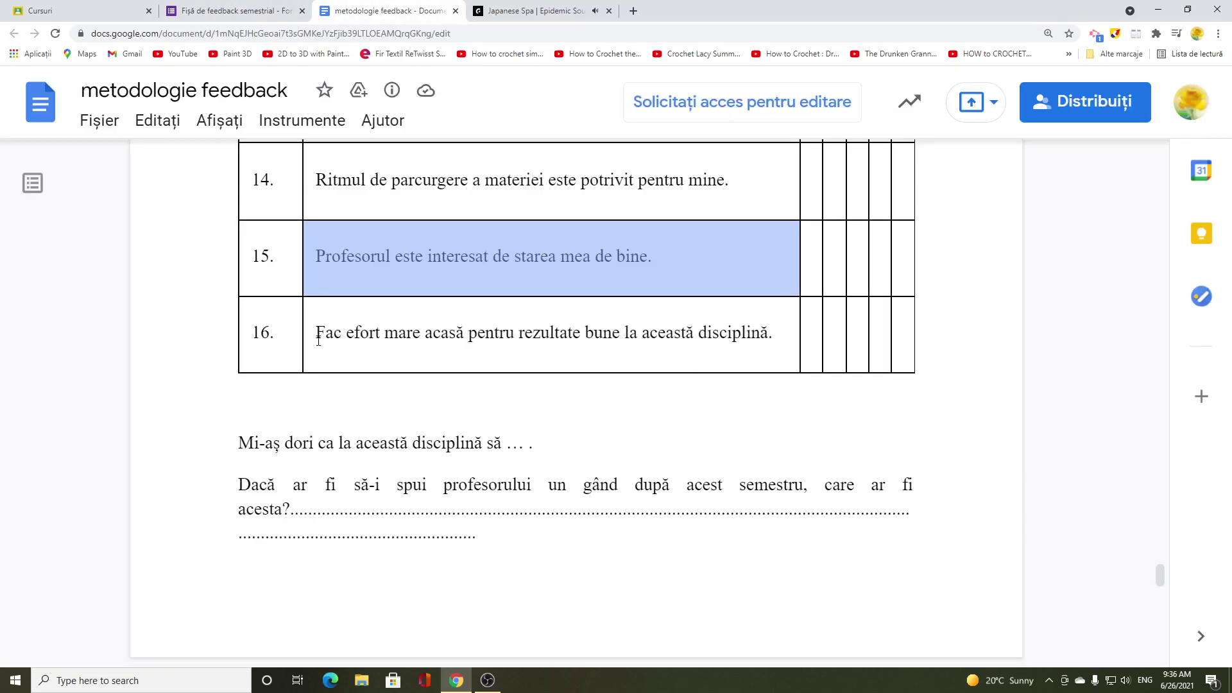
{"action": "left_click_drag", "start_coordinate": [318, 340], "coordinate": [774, 344]}
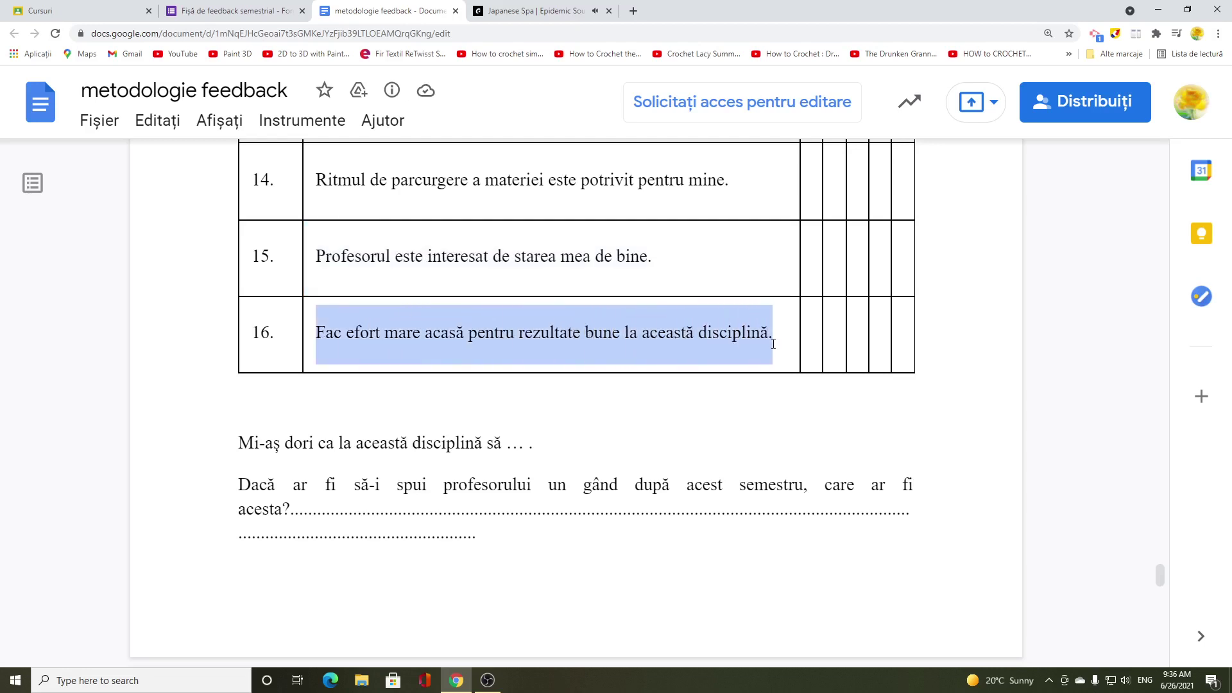
{"action": "right_click", "coordinate": [662, 333]}
{"action": "left_click", "coordinate": [712, 357]}
{"action": "left_click", "coordinate": [231, 11]}
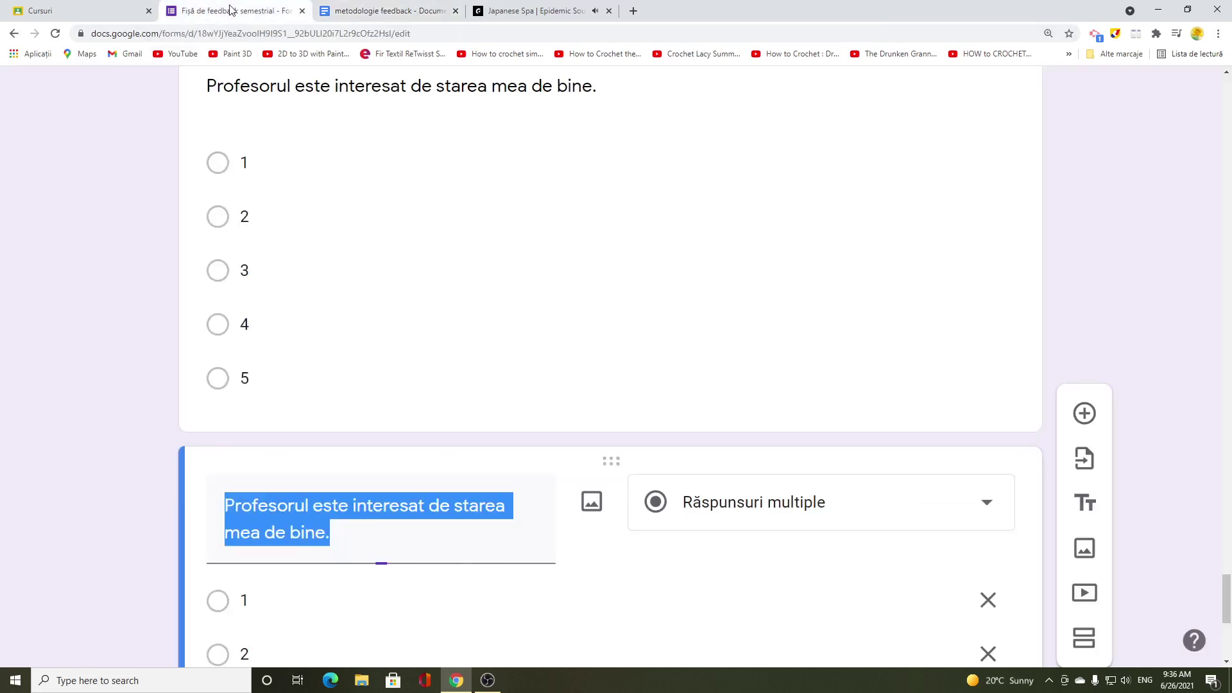
{"action": "scroll", "coordinate": [396, 431], "scroll_direction": "down", "scroll_amount": 3}
{"action": "right_click", "coordinate": [328, 339]}
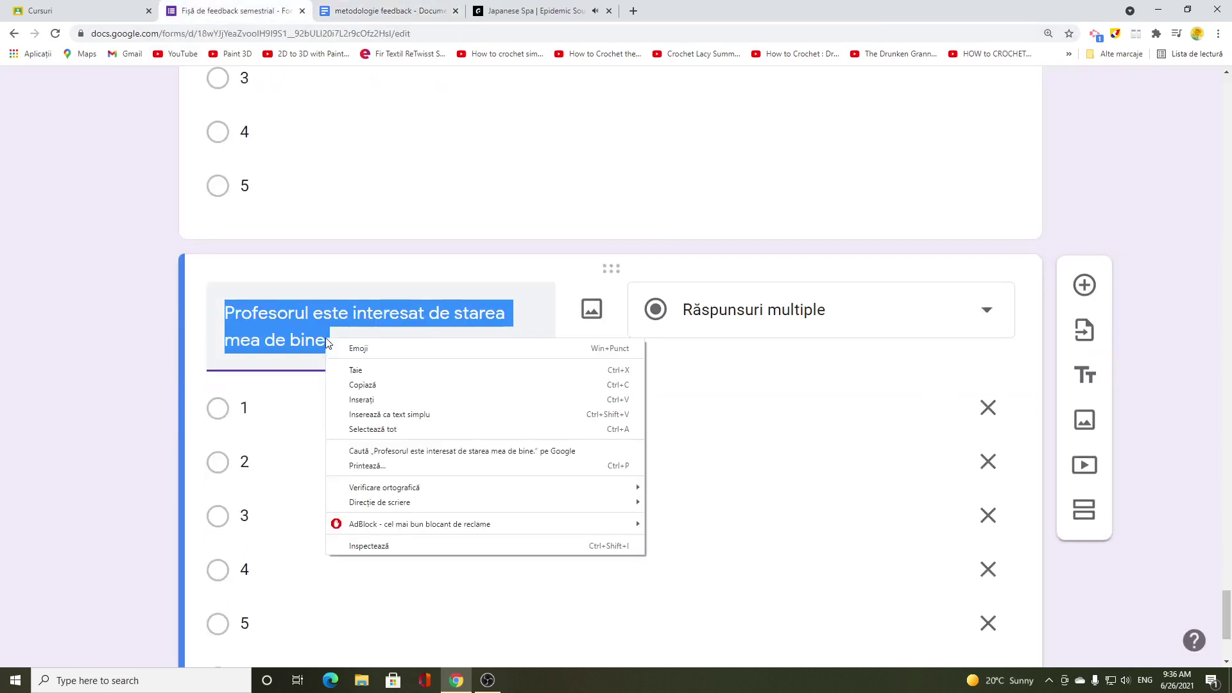
{"action": "left_click", "coordinate": [399, 399]}
{"action": "scroll", "coordinate": [556, 503], "scroll_direction": "down", "scroll_amount": 3}
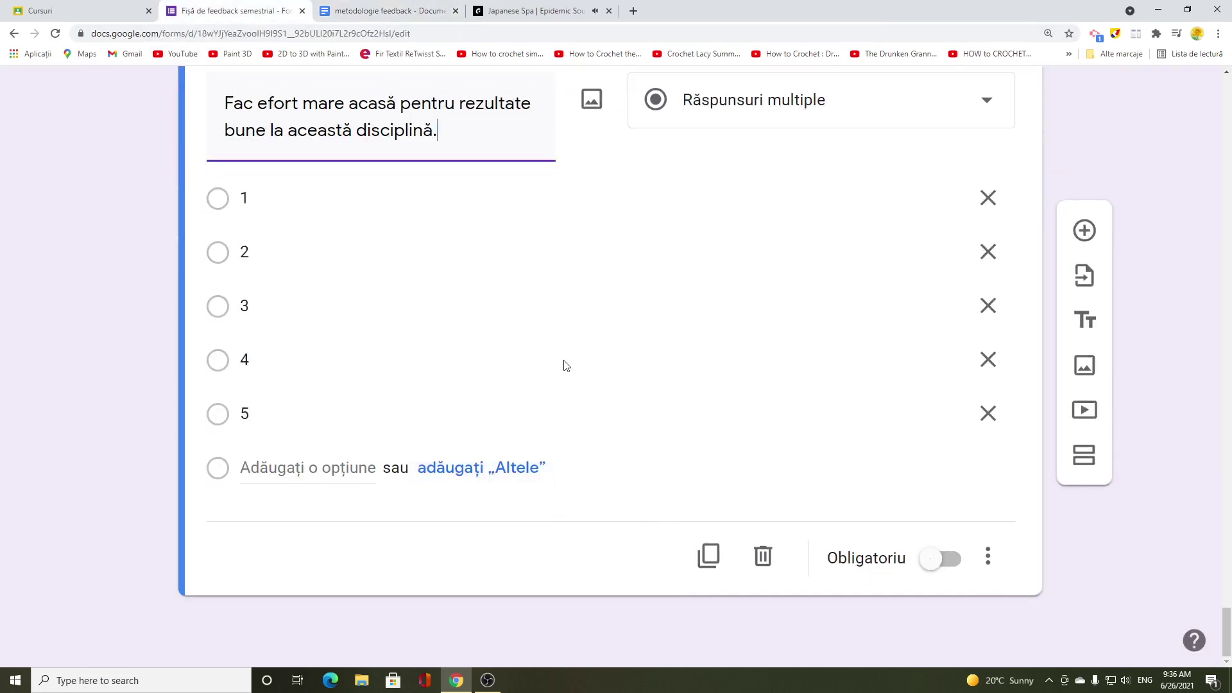
Step: Copy the two open-ended prompts below the table in the "metodologie feedback" document, from "Mi-aș dori" through "acesta?"
{"action": "left_click", "coordinate": [385, 10]}
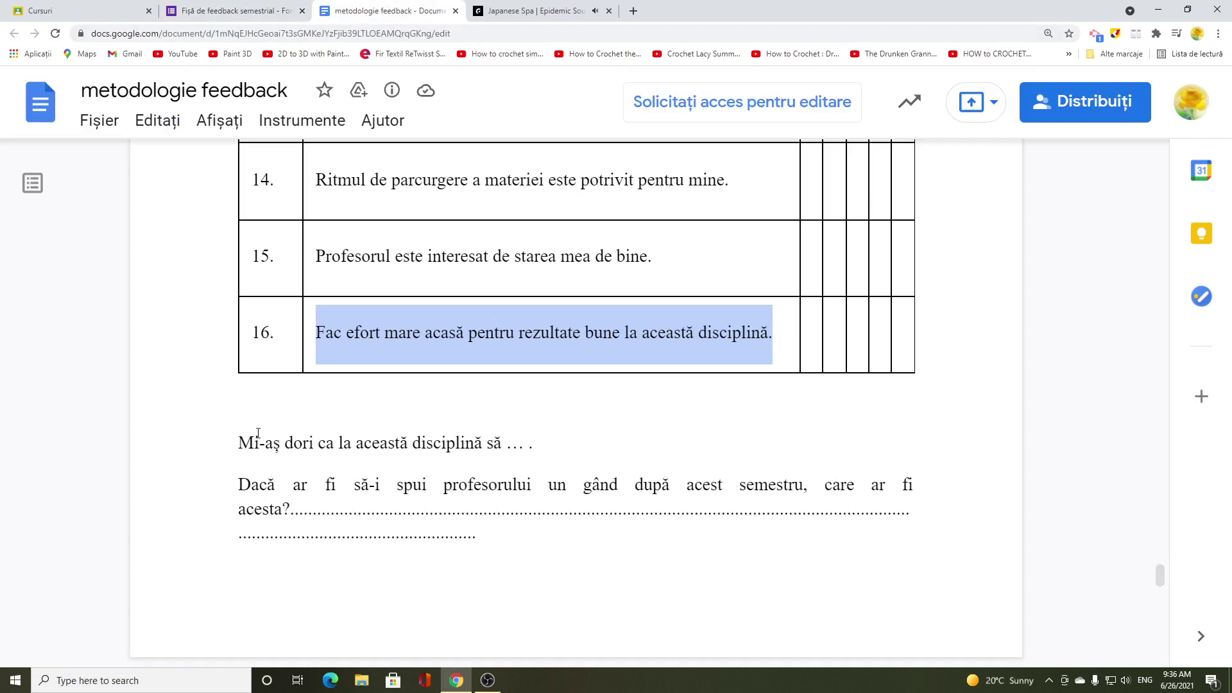
{"action": "left_click", "coordinate": [267, 455]}
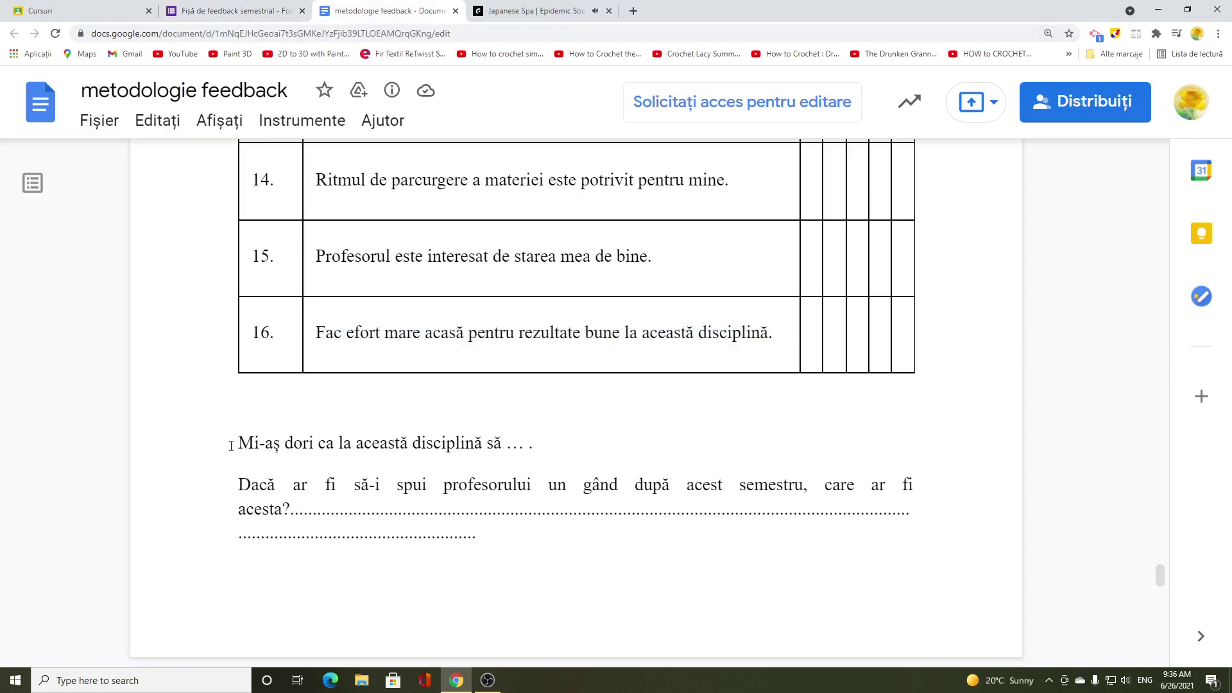
{"action": "left_click_drag", "start_coordinate": [231, 445], "coordinate": [298, 503]}
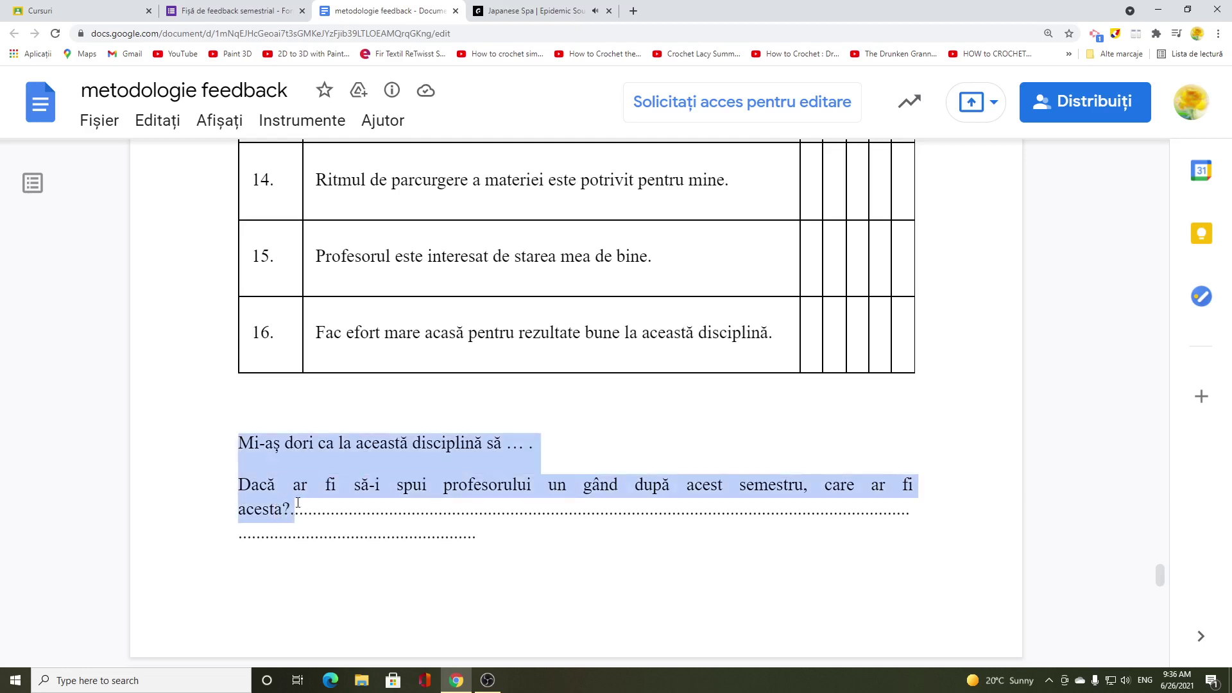
{"action": "right_click", "coordinate": [297, 503]}
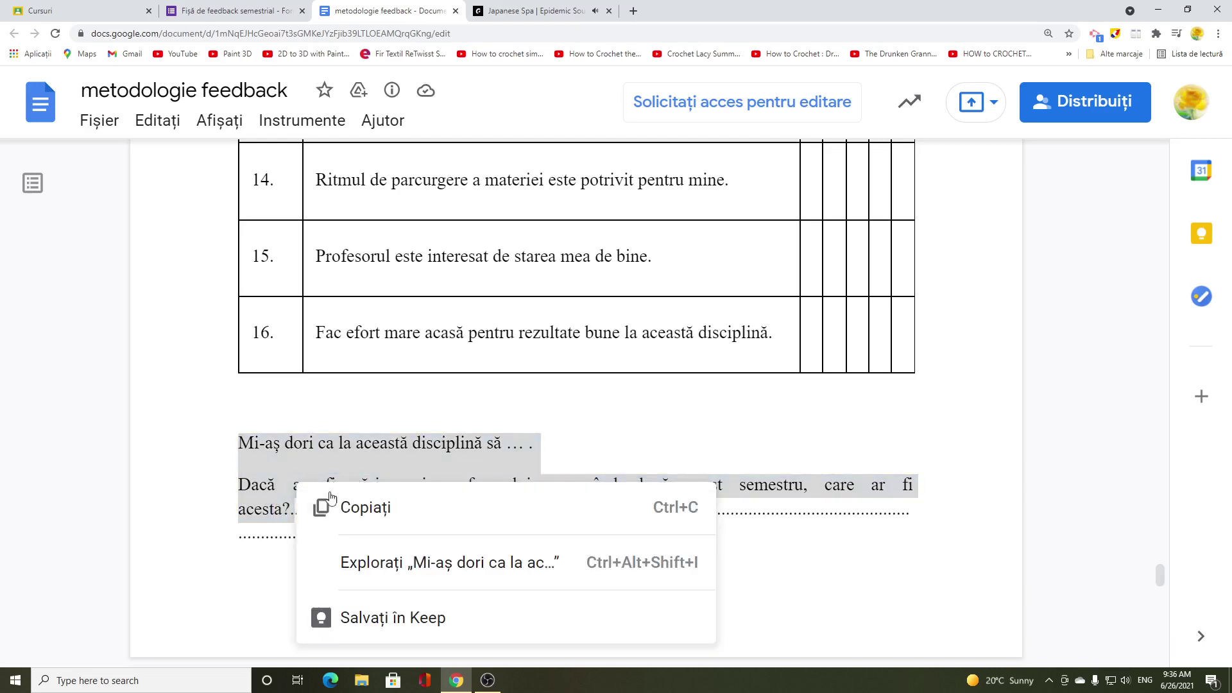
{"action": "left_click", "coordinate": [346, 506]}
Step: Add a new question after the last one in the feedback form and set its type to "Paragraf"
{"action": "left_click", "coordinate": [226, 10]}
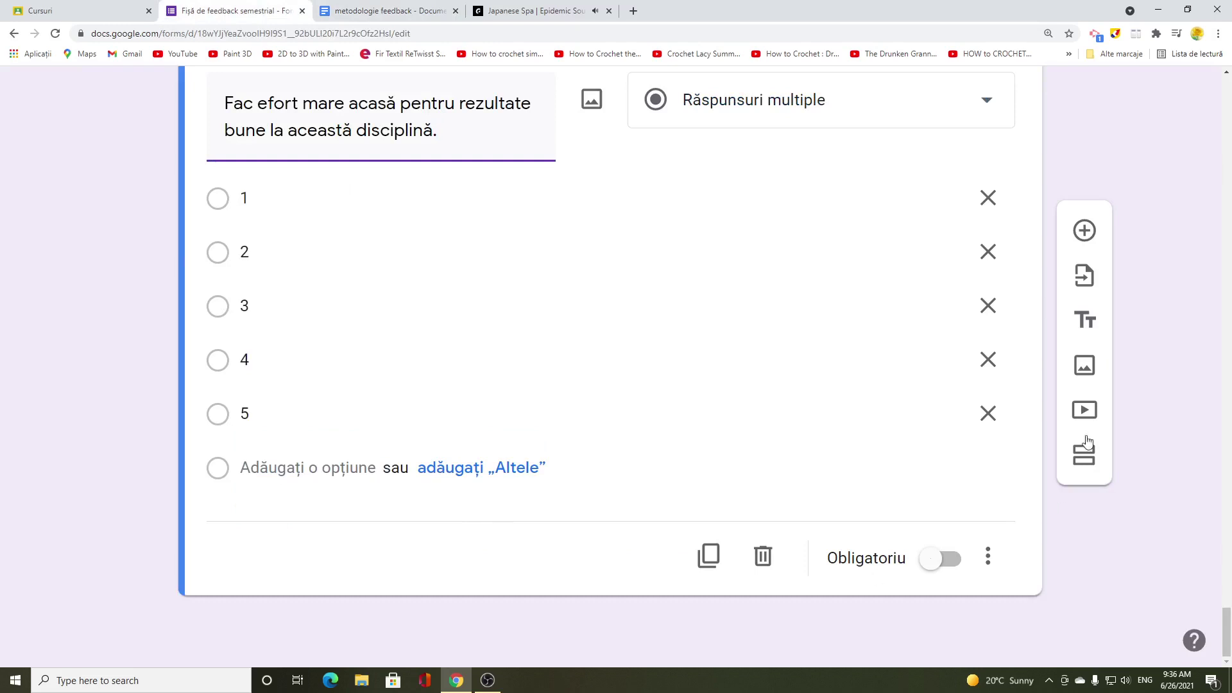
{"action": "left_click", "coordinate": [1085, 231]}
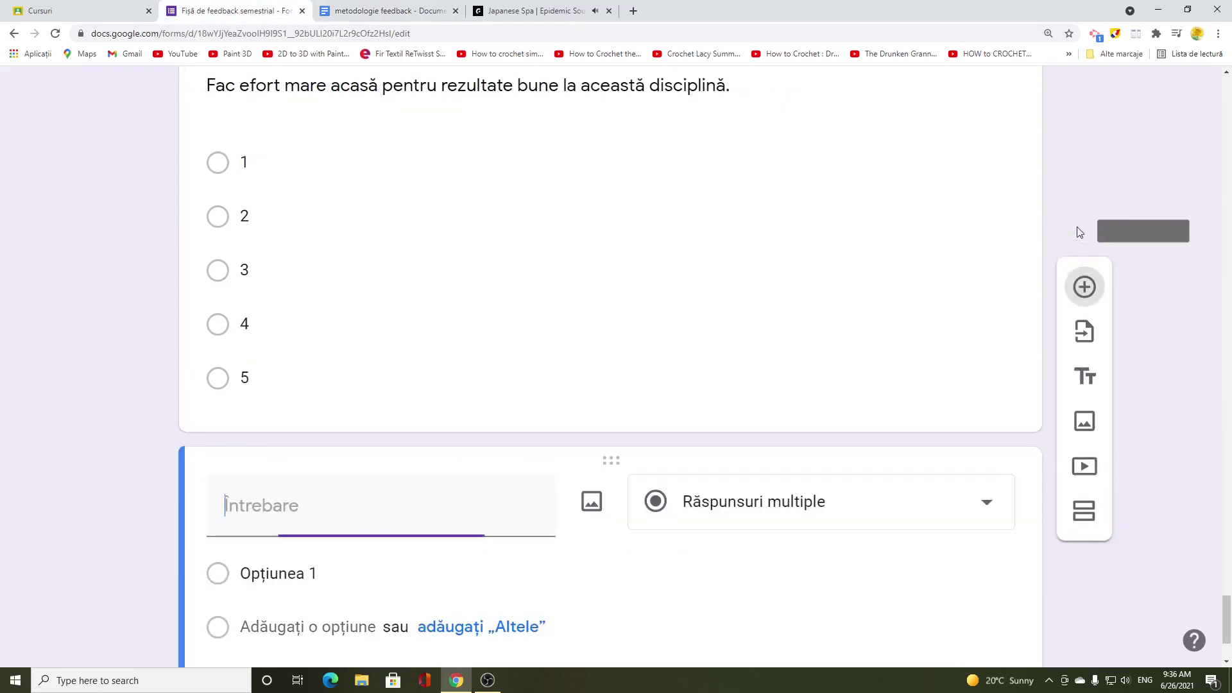
{"action": "left_click", "coordinate": [778, 513]}
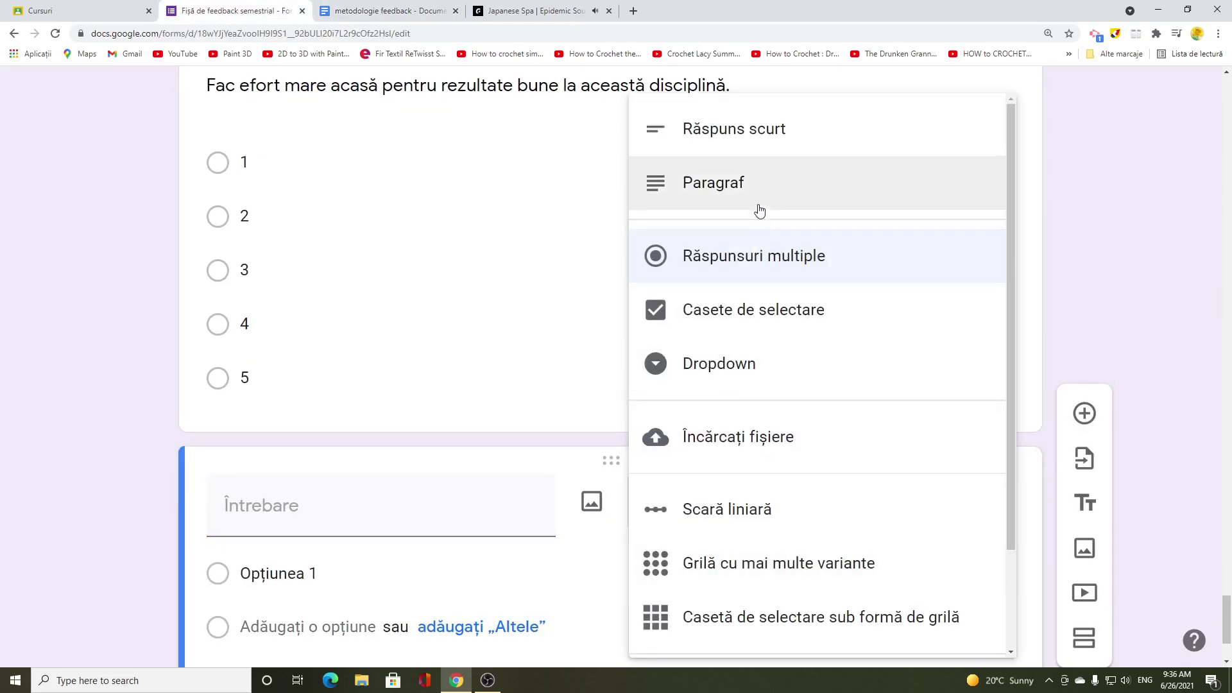
{"action": "left_click", "coordinate": [746, 186]}
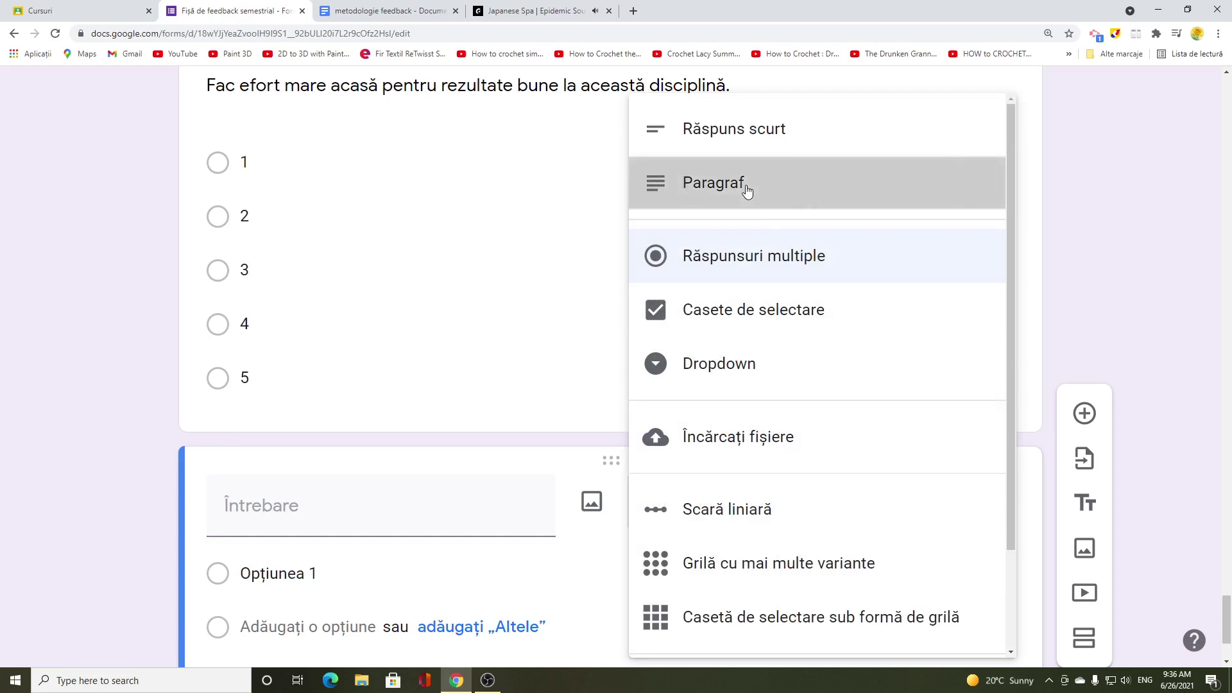
Step: Paste the copied prompts as the paragraph question's title and remove the stray space and full stops around "să..." and after "acesta?"
{"action": "left_click", "coordinate": [317, 381]}
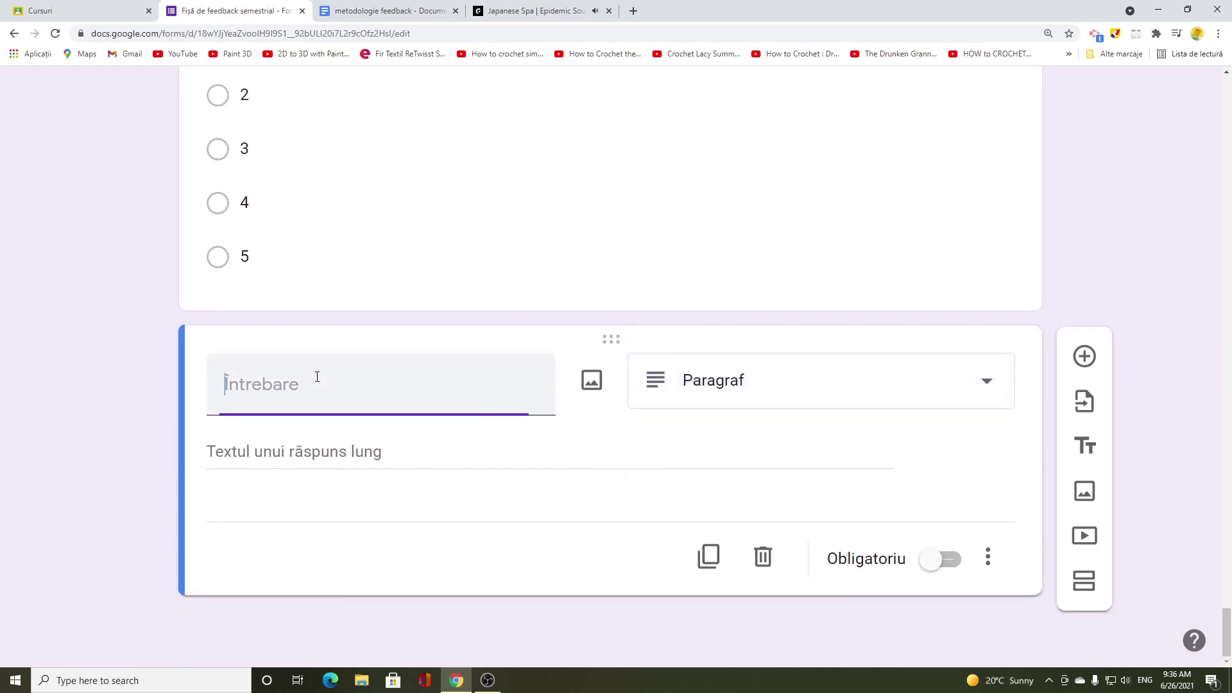
{"action": "right_click", "coordinate": [313, 383]}
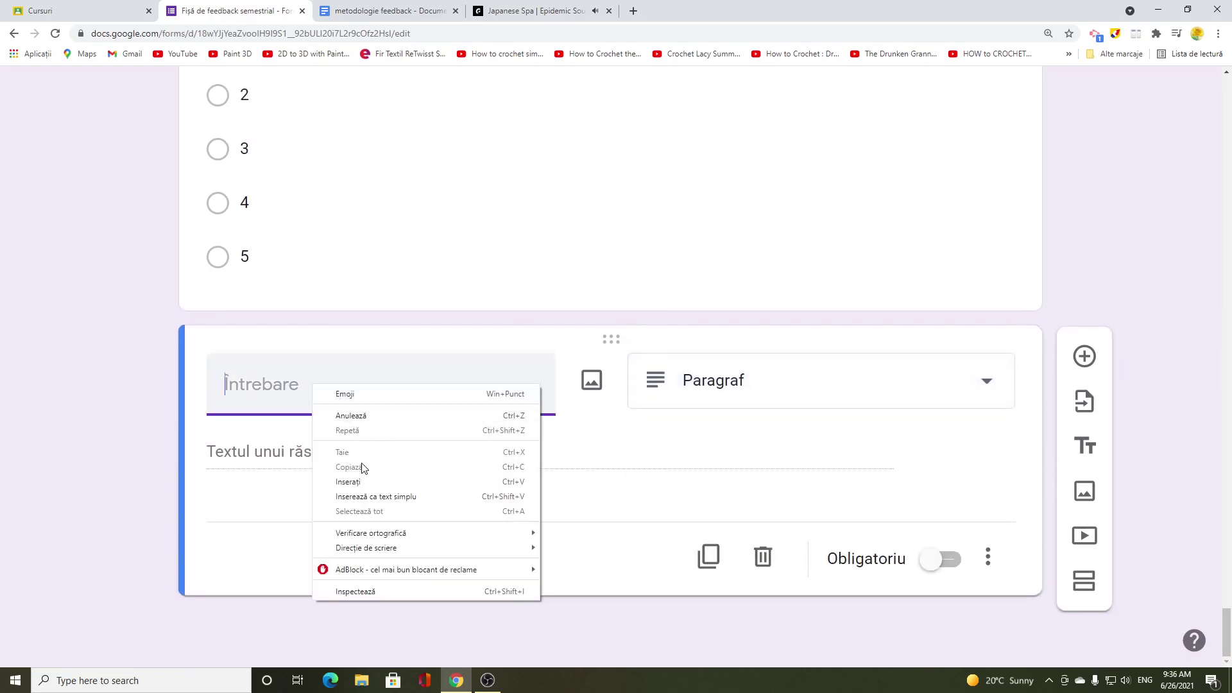
{"action": "left_click", "coordinate": [356, 482]}
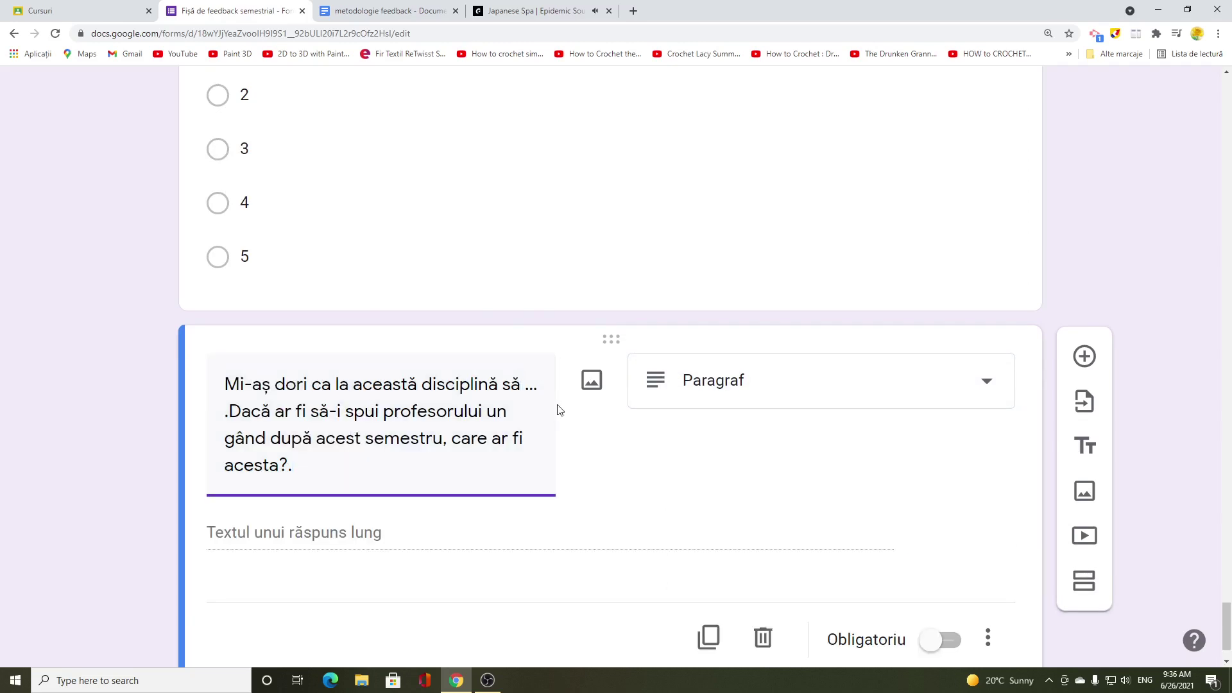
{"action": "key", "text": "Delete"}
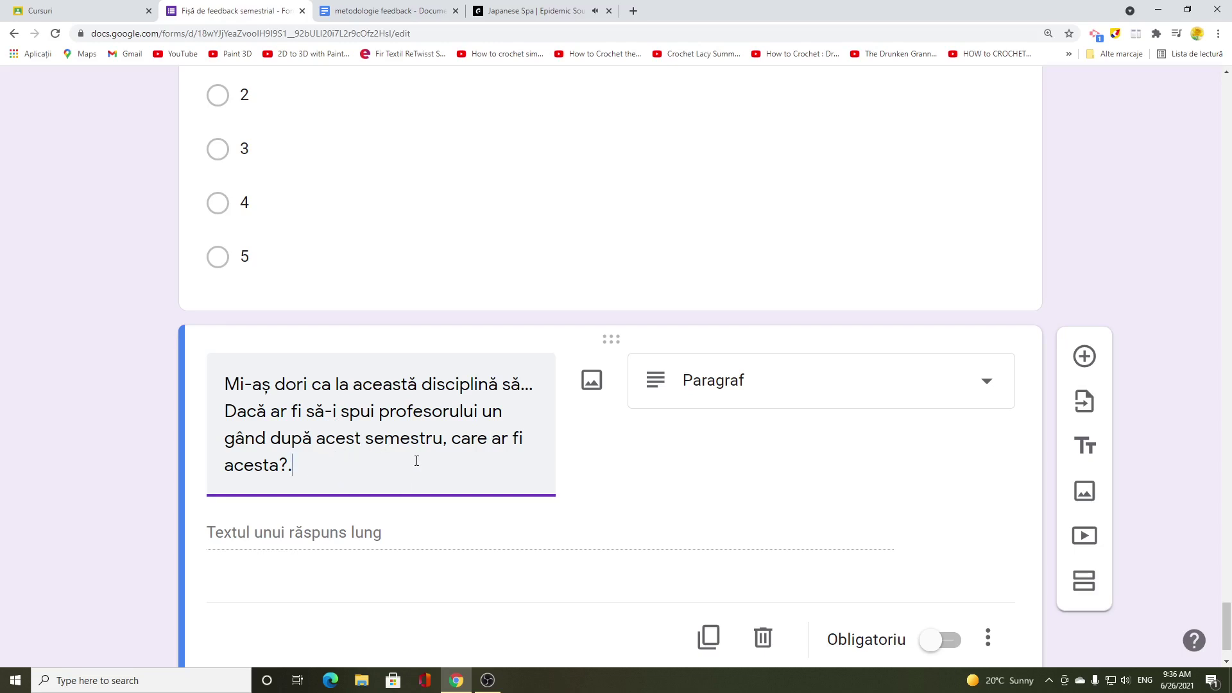
{"action": "key", "text": "BackSpace"}
{"action": "scroll", "coordinate": [421, 520], "scroll_direction": "down", "scroll_amount": 2}
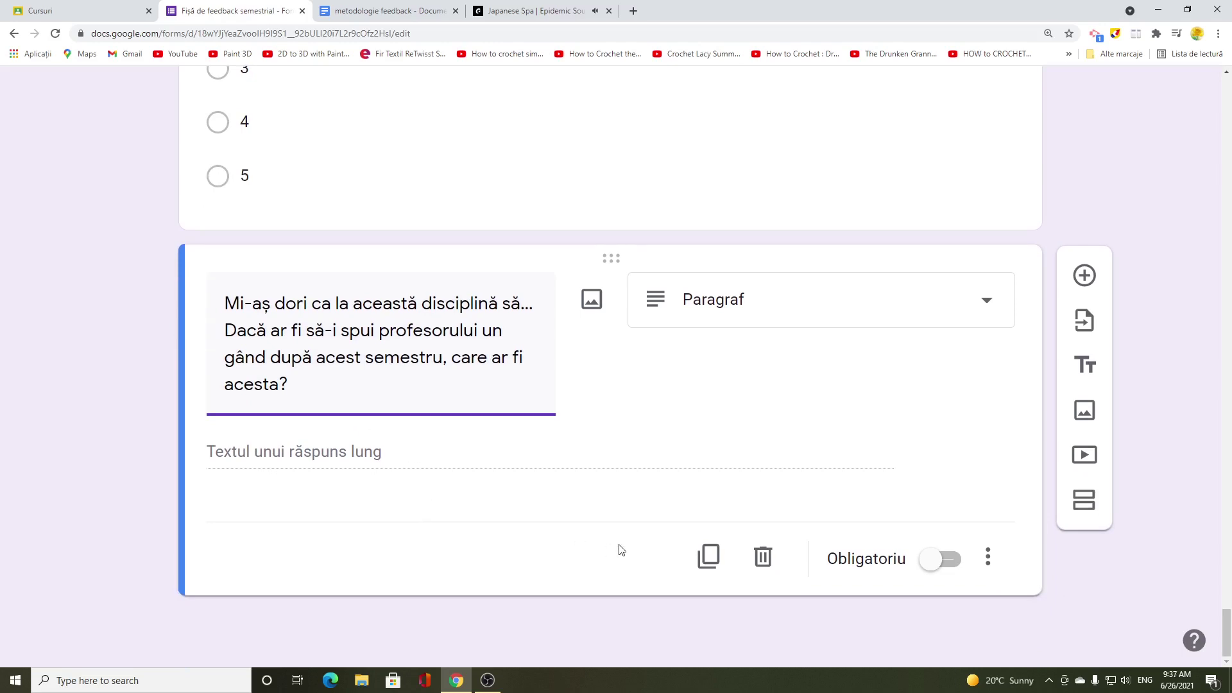
Step: Open the form's general settings and enable "Limitați la un răspuns"
{"action": "scroll", "coordinate": [621, 550], "scroll_direction": "up", "scroll_amount": 4}
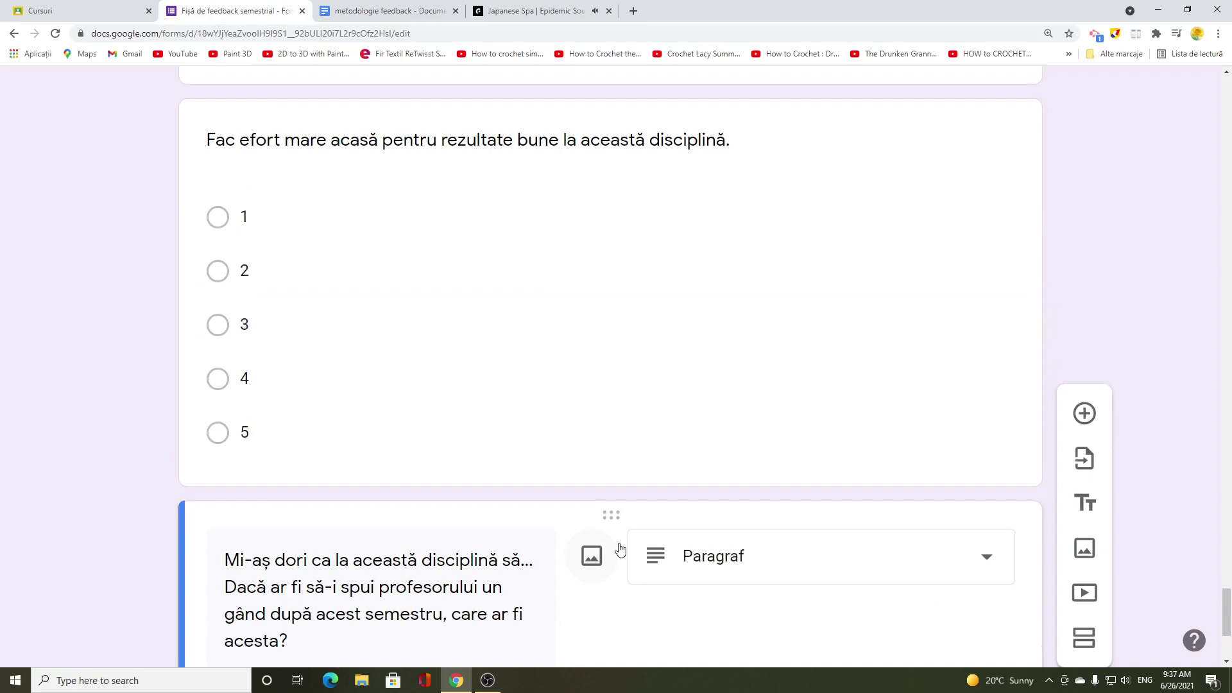
{"action": "left_click_drag", "start_coordinate": [1227, 597], "coordinate": [1216, 85]}
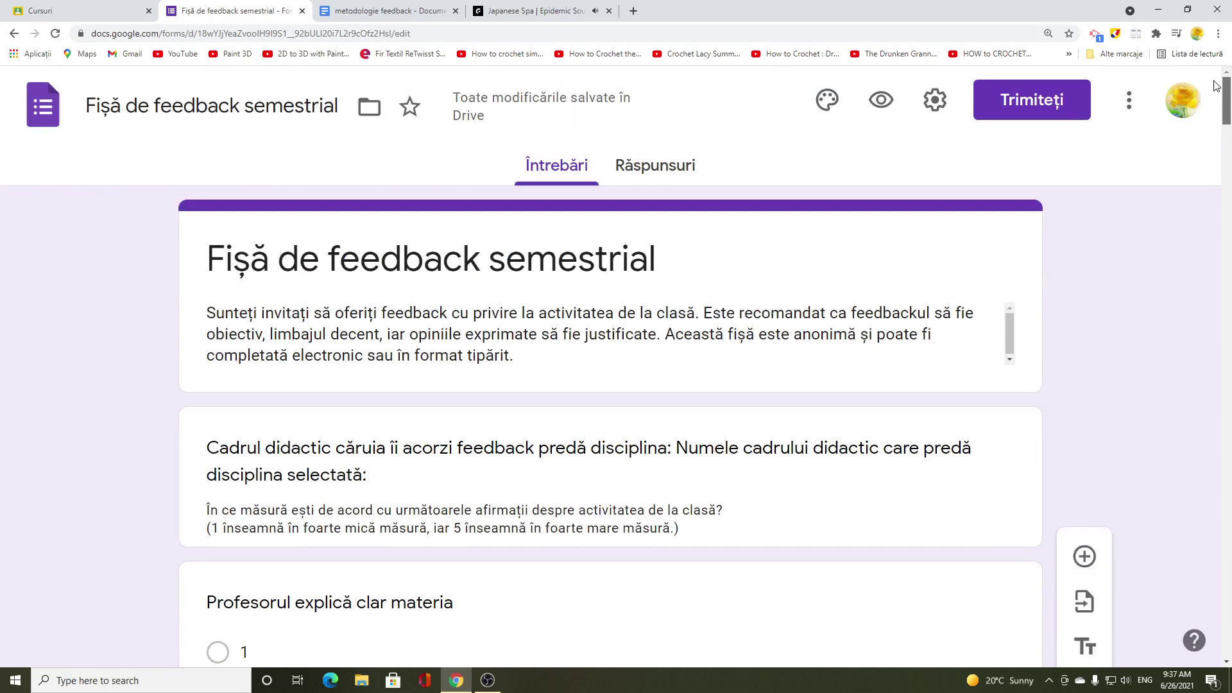
{"action": "left_click", "coordinate": [936, 103]}
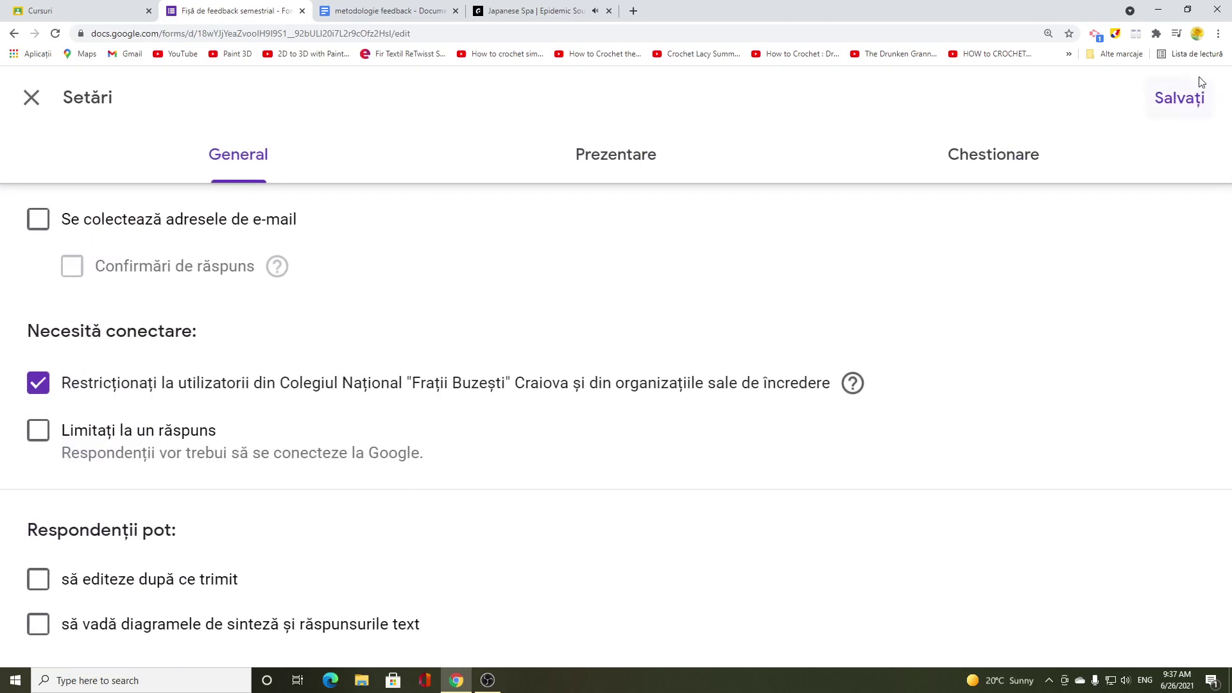
{"action": "left_click", "coordinate": [1218, 33]}
{"action": "left_click", "coordinate": [1130, 153]}
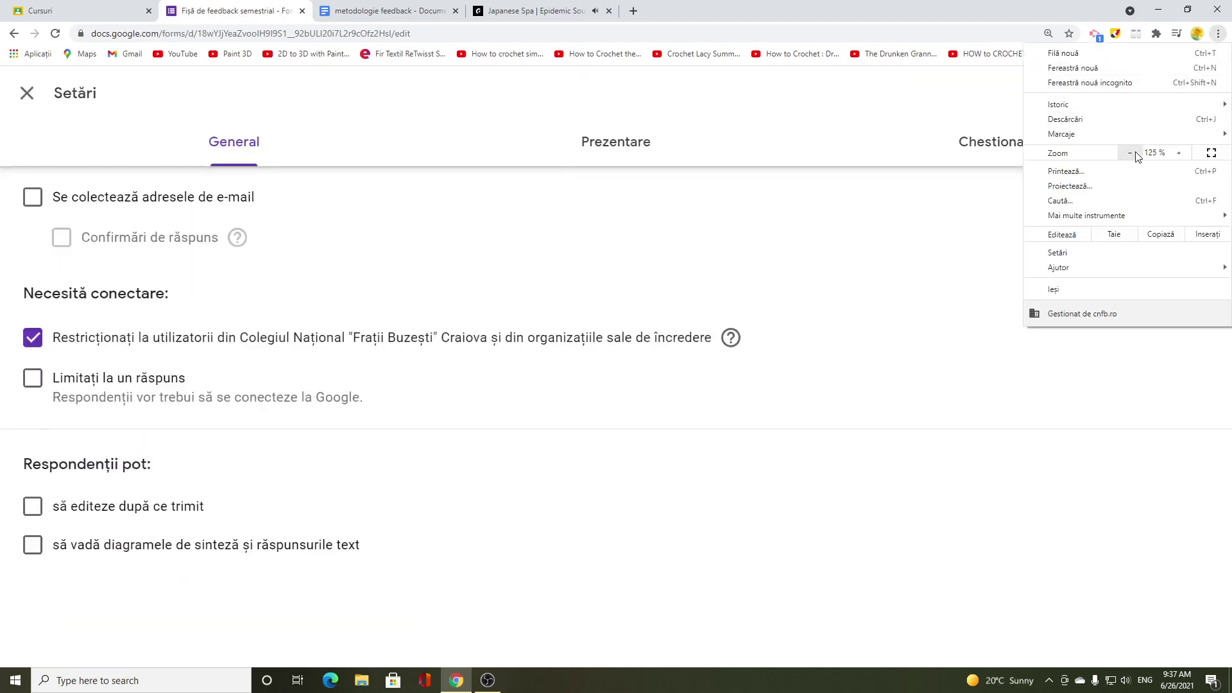
{"action": "left_click", "coordinate": [1130, 153]}
{"action": "left_click", "coordinate": [664, 279]}
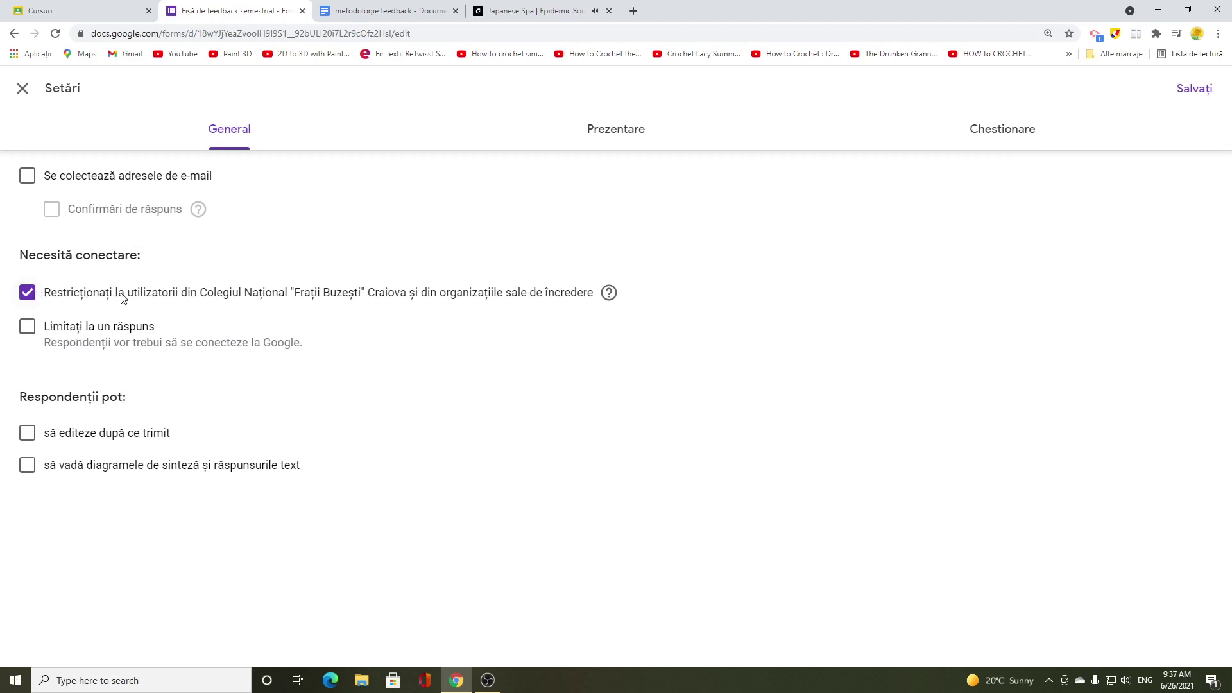
{"action": "left_click", "coordinate": [27, 327]}
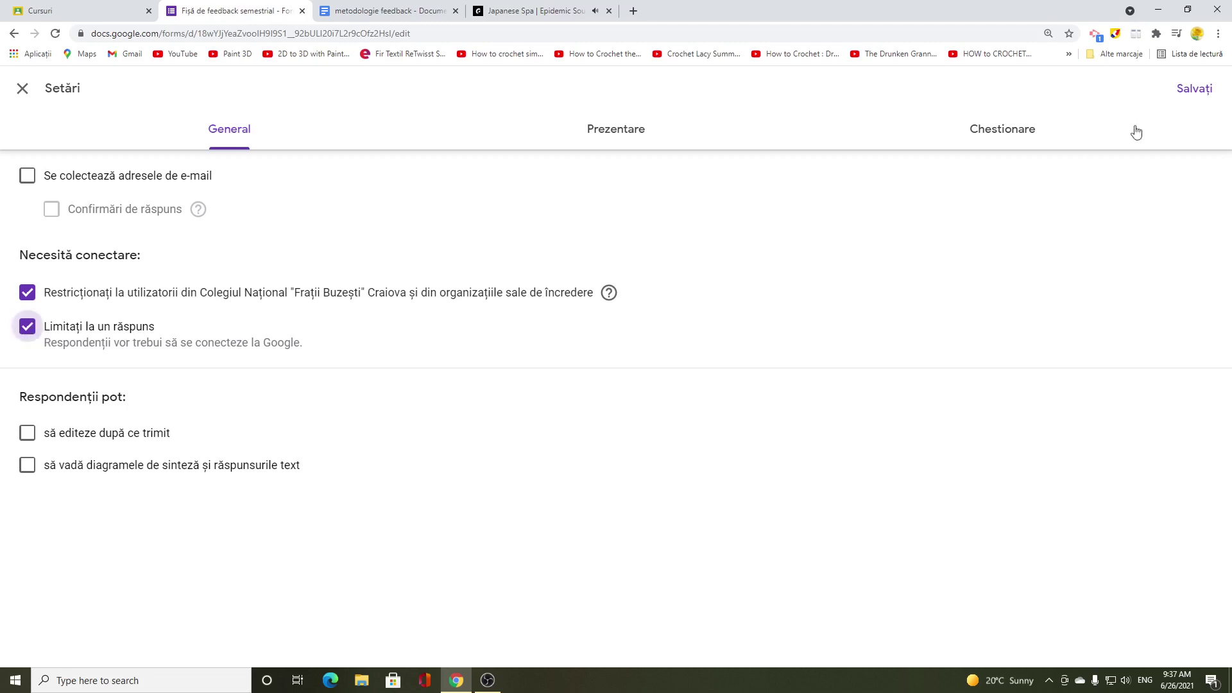
{"action": "left_click", "coordinate": [1218, 34]}
{"action": "left_click", "coordinate": [1178, 153]}
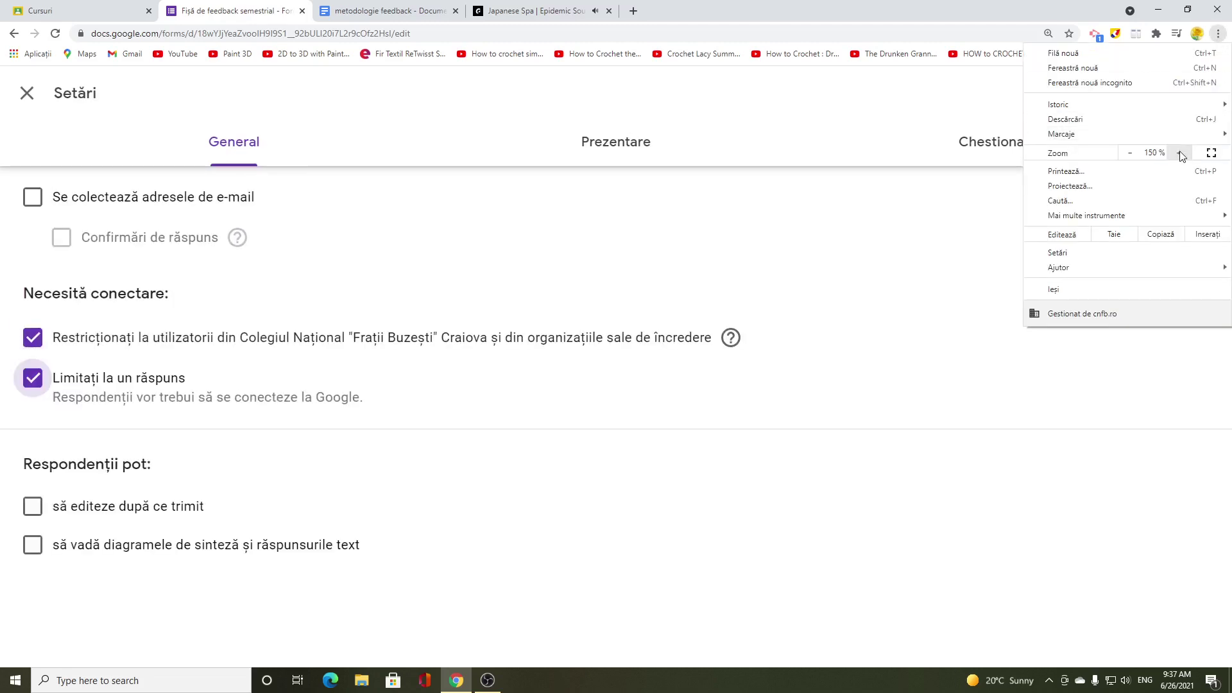
{"action": "left_click", "coordinate": [1179, 153]}
{"action": "left_click", "coordinate": [1006, 393]}
Step: Review the form's "Prezentare" and "Chestionare" settings and return to the general settings
{"action": "left_click", "coordinate": [610, 169]}
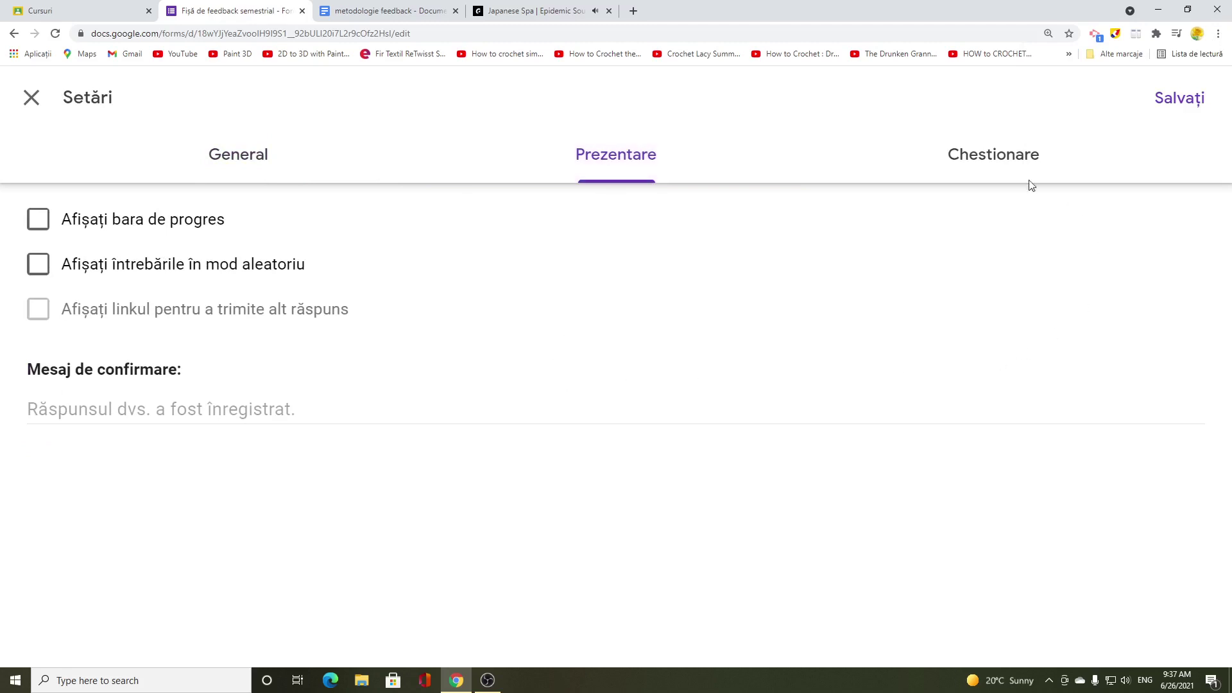
{"action": "left_click", "coordinate": [1000, 159]}
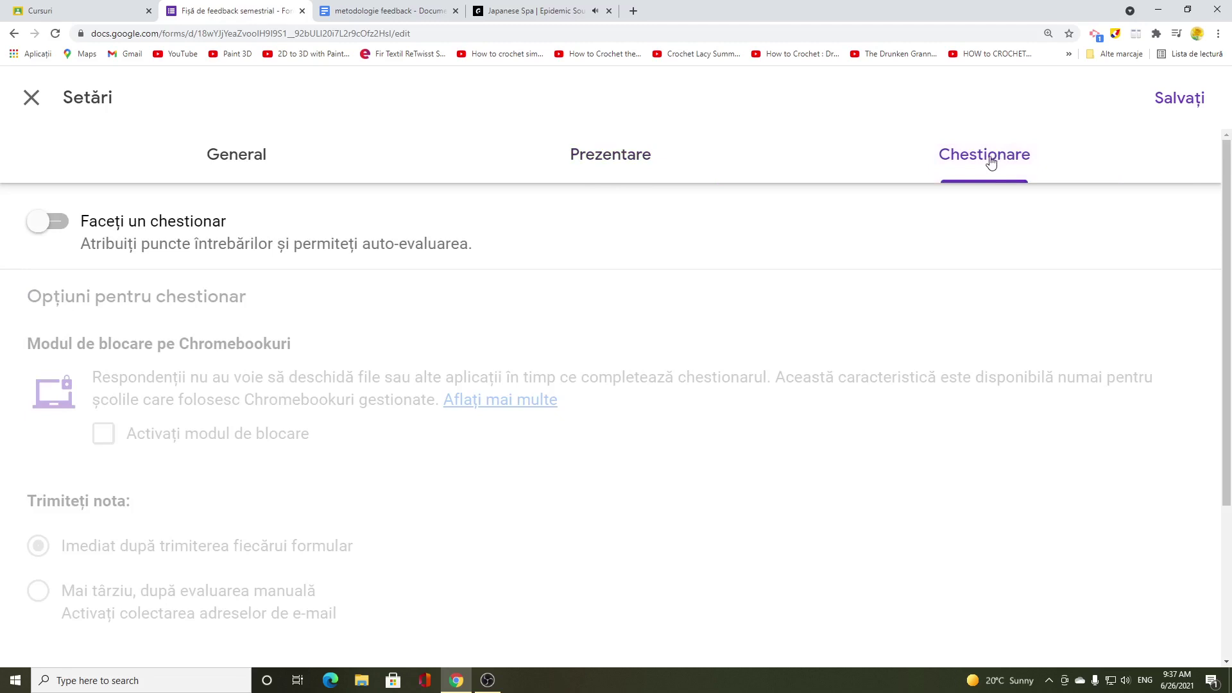
{"action": "scroll", "coordinate": [454, 483], "scroll_direction": "down", "scroll_amount": 3}
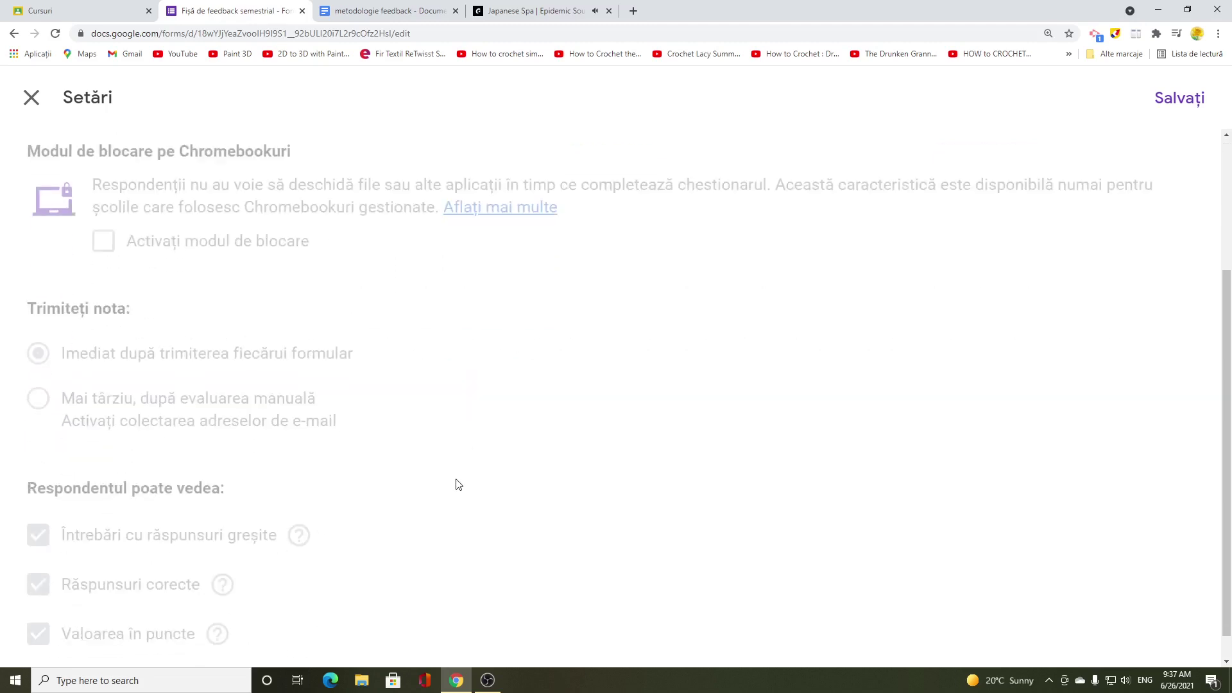
{"action": "scroll", "coordinate": [457, 484], "scroll_direction": "up", "scroll_amount": 3}
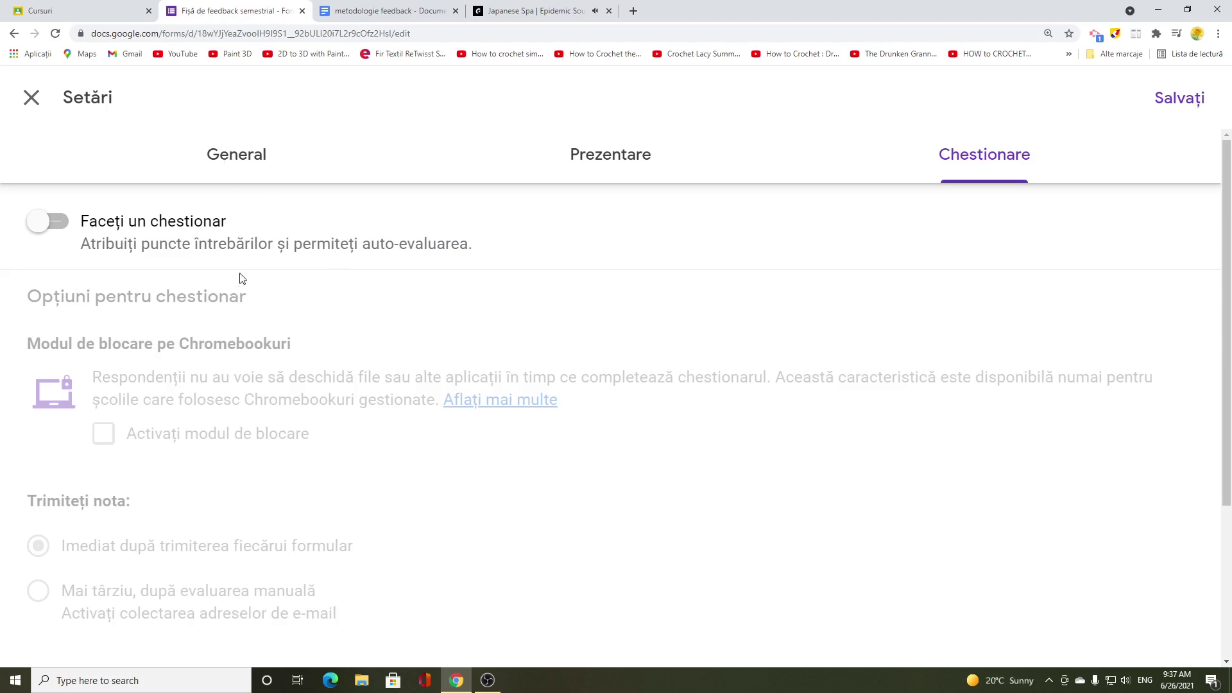
{"action": "scroll", "coordinate": [248, 303], "scroll_direction": "down", "scroll_amount": 5}
{"action": "scroll", "coordinate": [517, 521], "scroll_direction": "up", "scroll_amount": 5}
{"action": "mouse_move", "coordinate": [1224, 355]}
{"action": "left_mouse_down"}
{"action": "mouse_move", "coordinate": [1224, 481]}
{"action": "mouse_move", "coordinate": [1230, 359]}
{"action": "left_mouse_up"}
{"action": "left_click", "coordinate": [605, 162]}
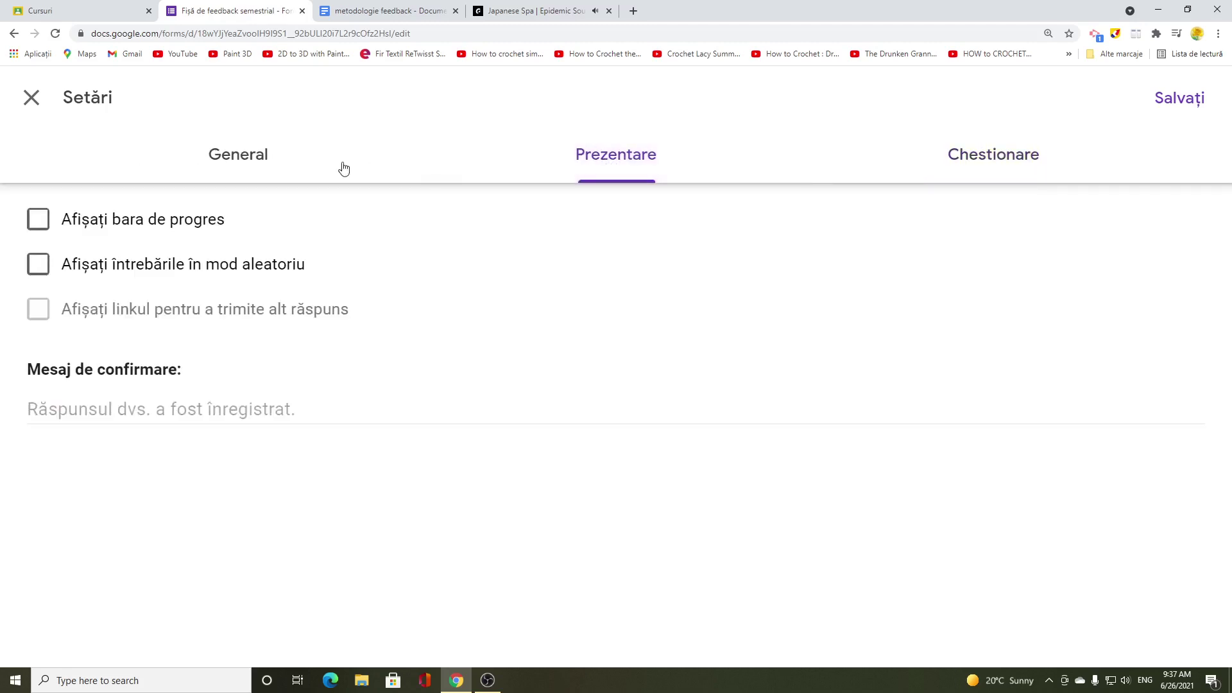
{"action": "left_click", "coordinate": [264, 160]}
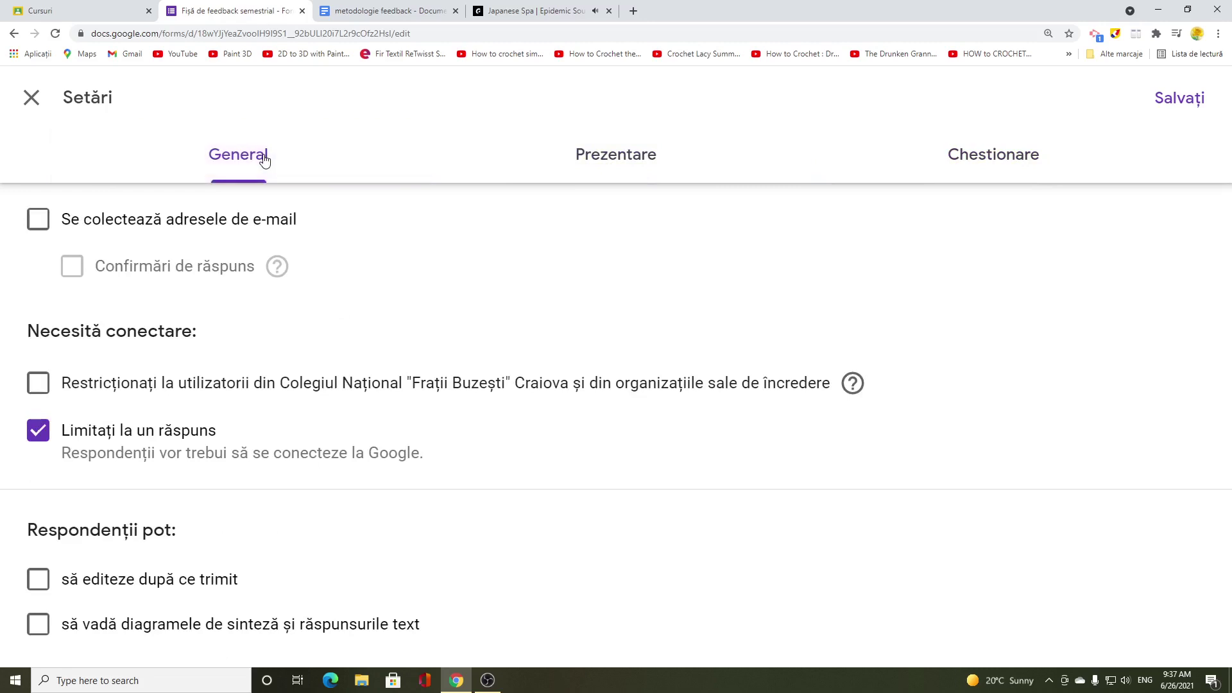
Step: Restrict the form to users of Colegiul Național "Frații Buzești" Craiova and its trusted organizations, and save the settings
{"action": "left_click", "coordinate": [31, 383]}
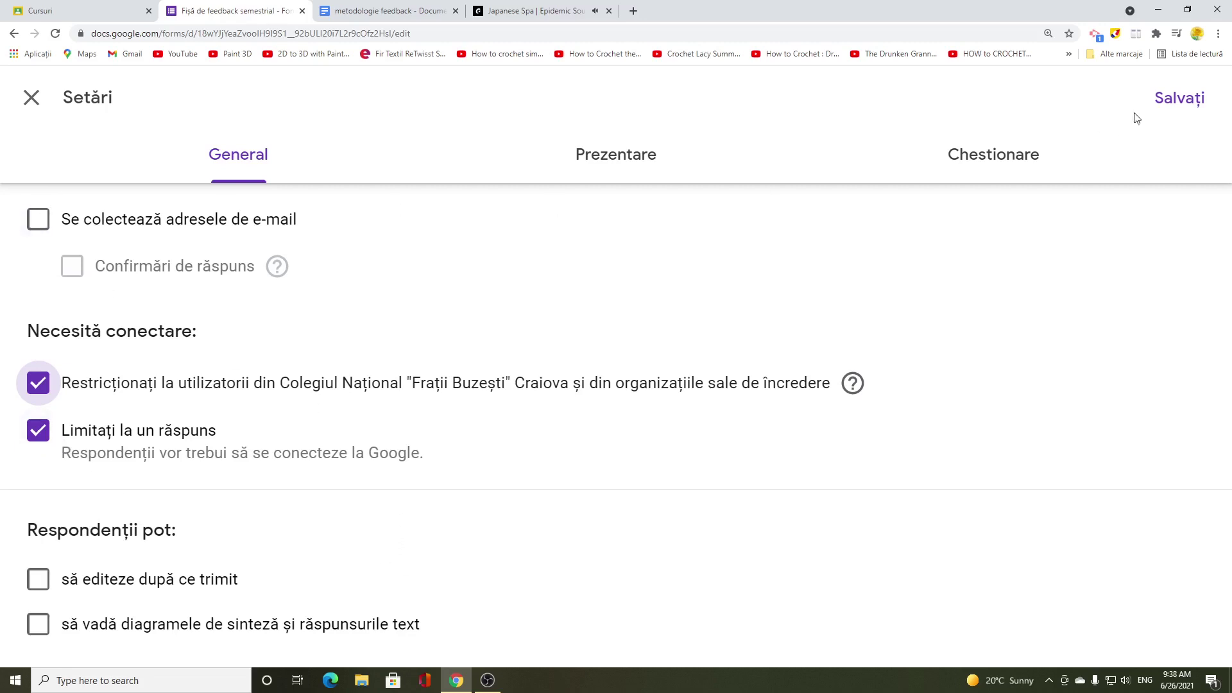
{"action": "left_click", "coordinate": [1192, 104]}
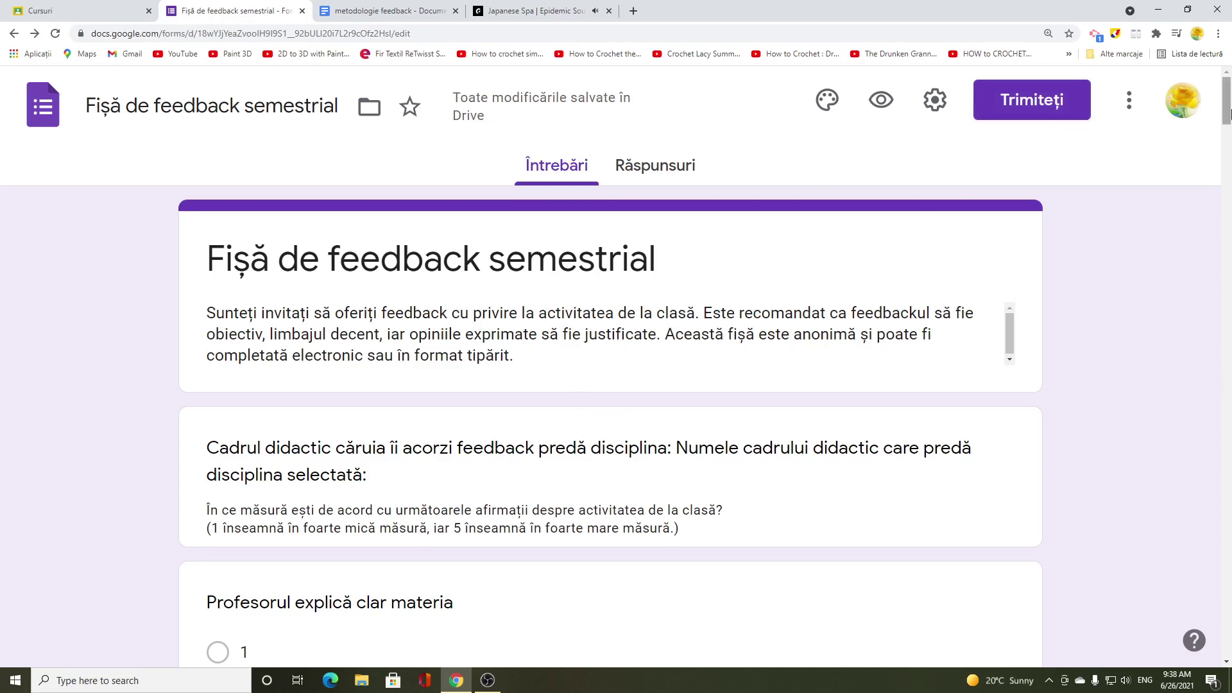
{"action": "left_click_drag", "start_coordinate": [1227, 112], "coordinate": [1227, 108]}
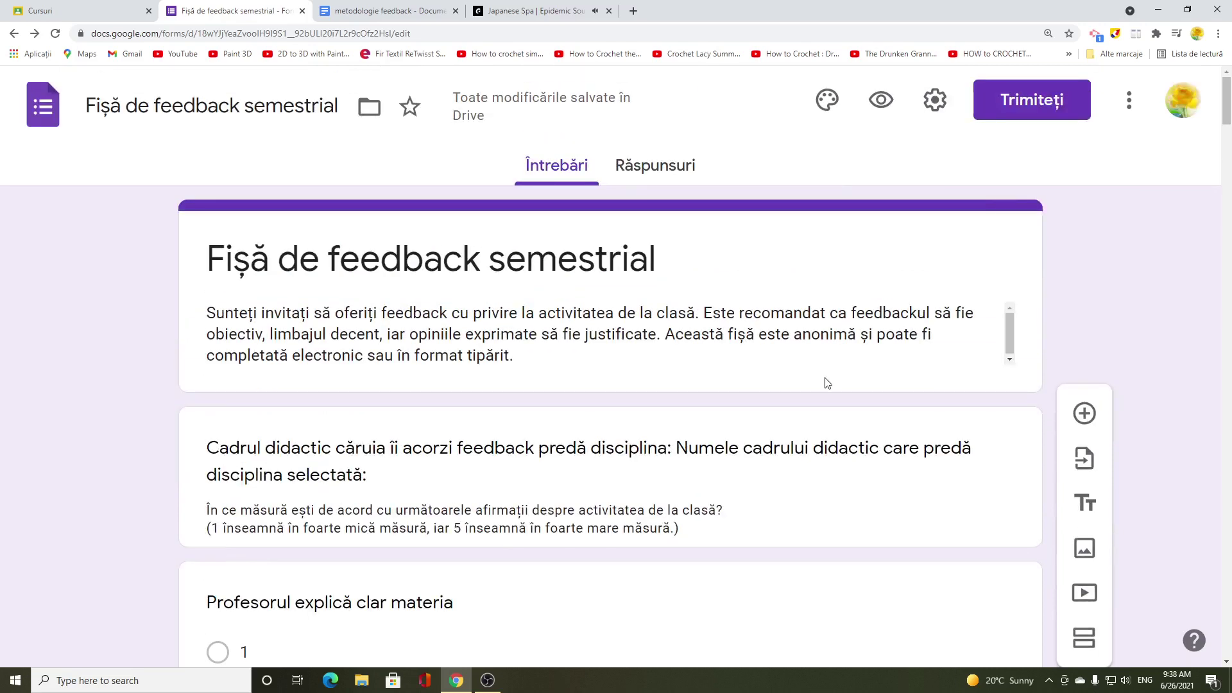
Step: Review the form's e-mail and link sending options, and close them without sending the form
{"action": "left_click", "coordinate": [1035, 120]}
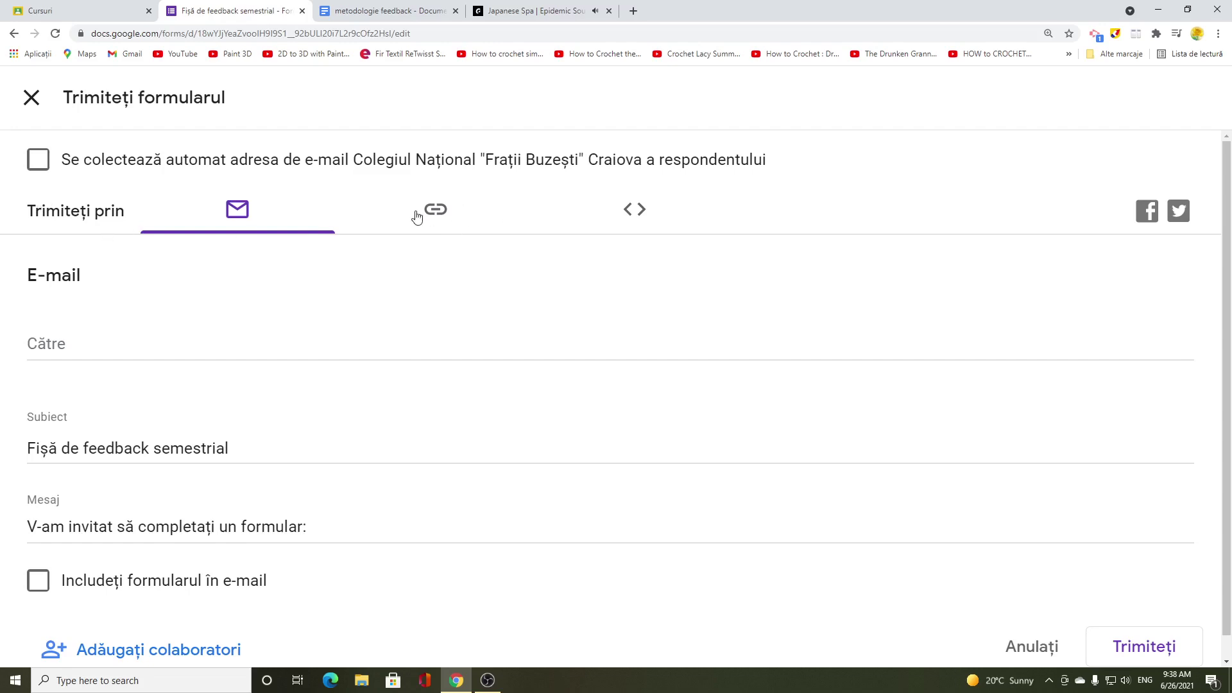
{"action": "left_click", "coordinate": [450, 221]}
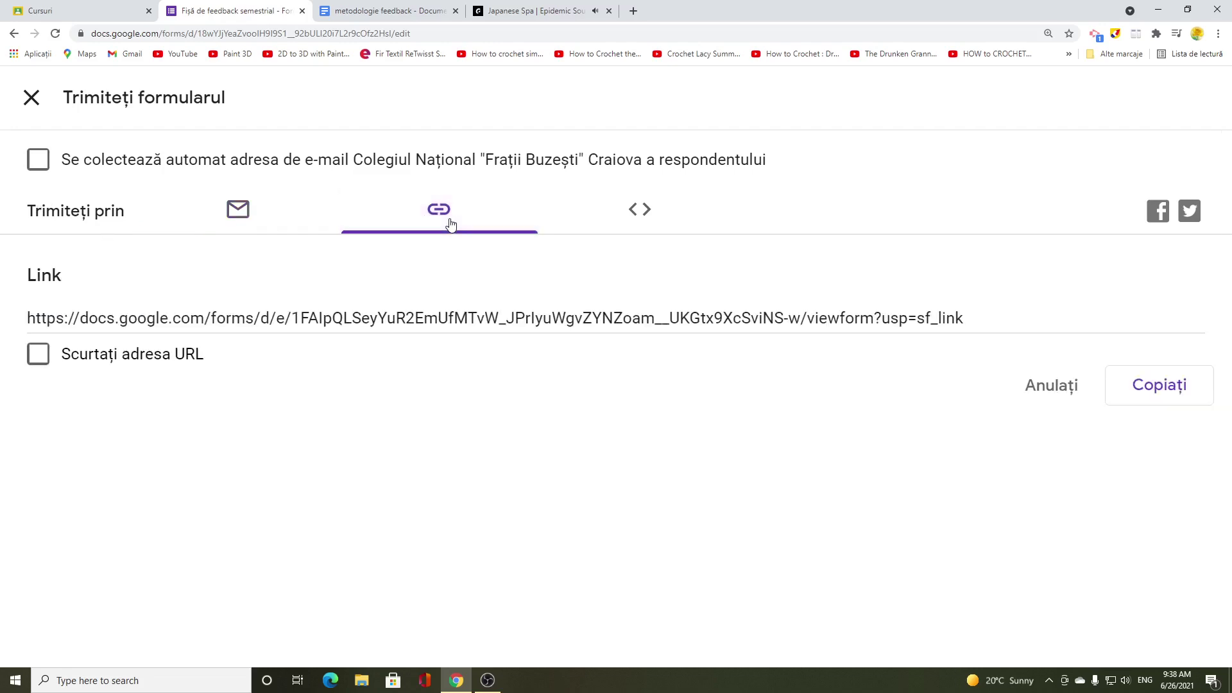
{"action": "left_click", "coordinate": [32, 96]}
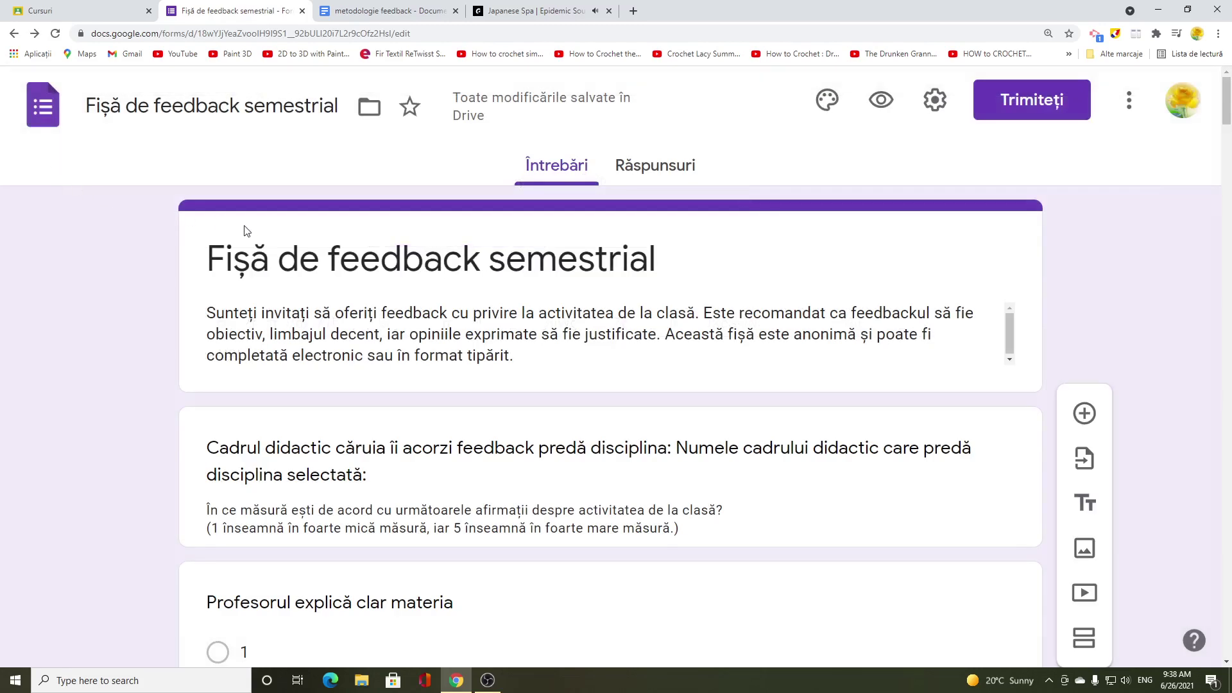
Step: Look up the actions available for "Fișă de feedback semestrial" in the recent forms list, and reopen the form
{"action": "left_click", "coordinate": [43, 122]}
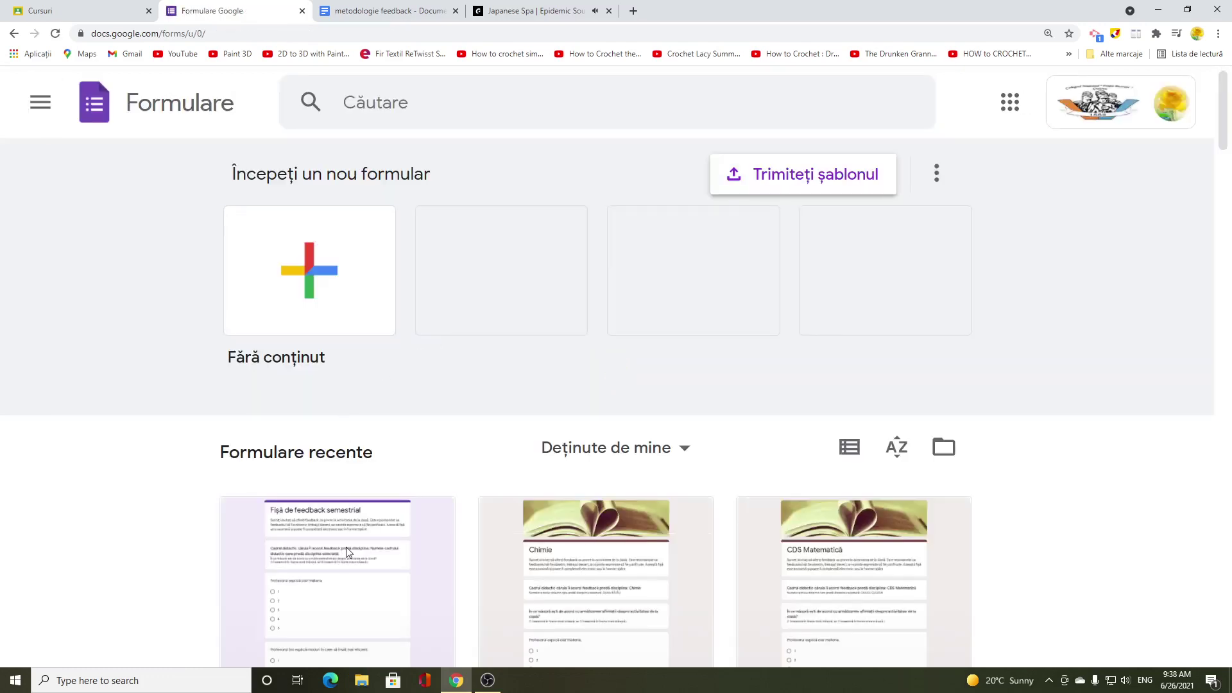
{"action": "scroll", "coordinate": [346, 547], "scroll_direction": "down", "scroll_amount": 4}
{"action": "left_click", "coordinate": [426, 487]}
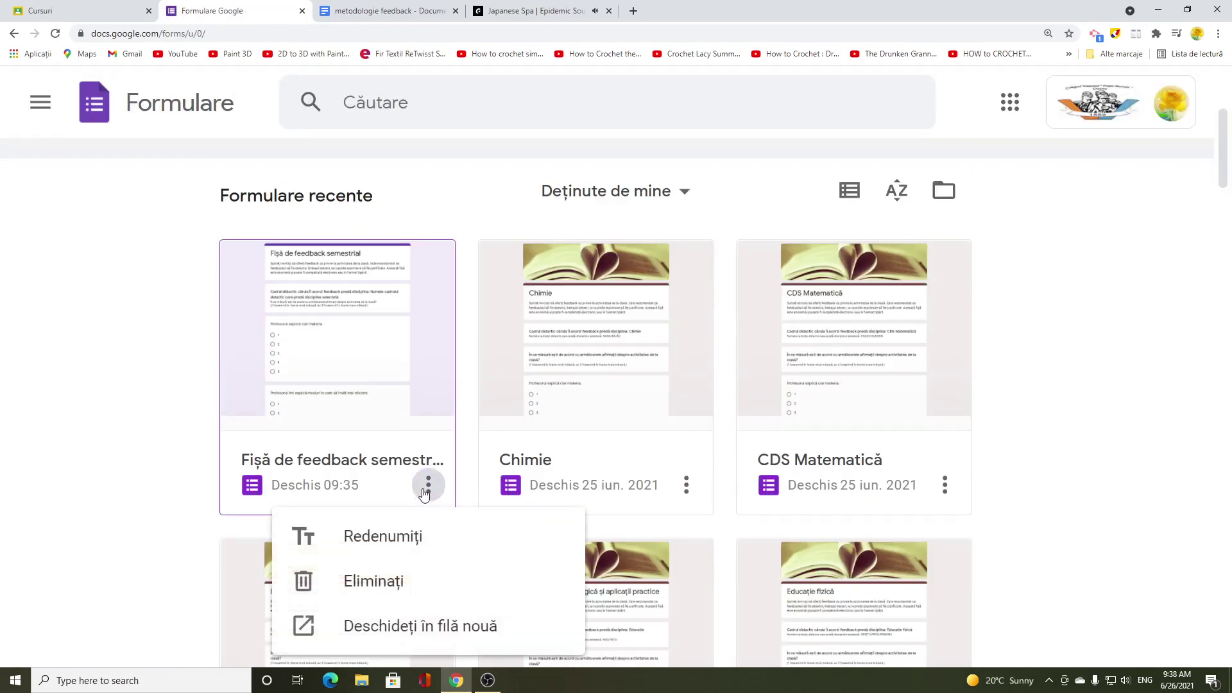
{"action": "scroll", "coordinate": [423, 493], "scroll_direction": "down", "scroll_amount": 2}
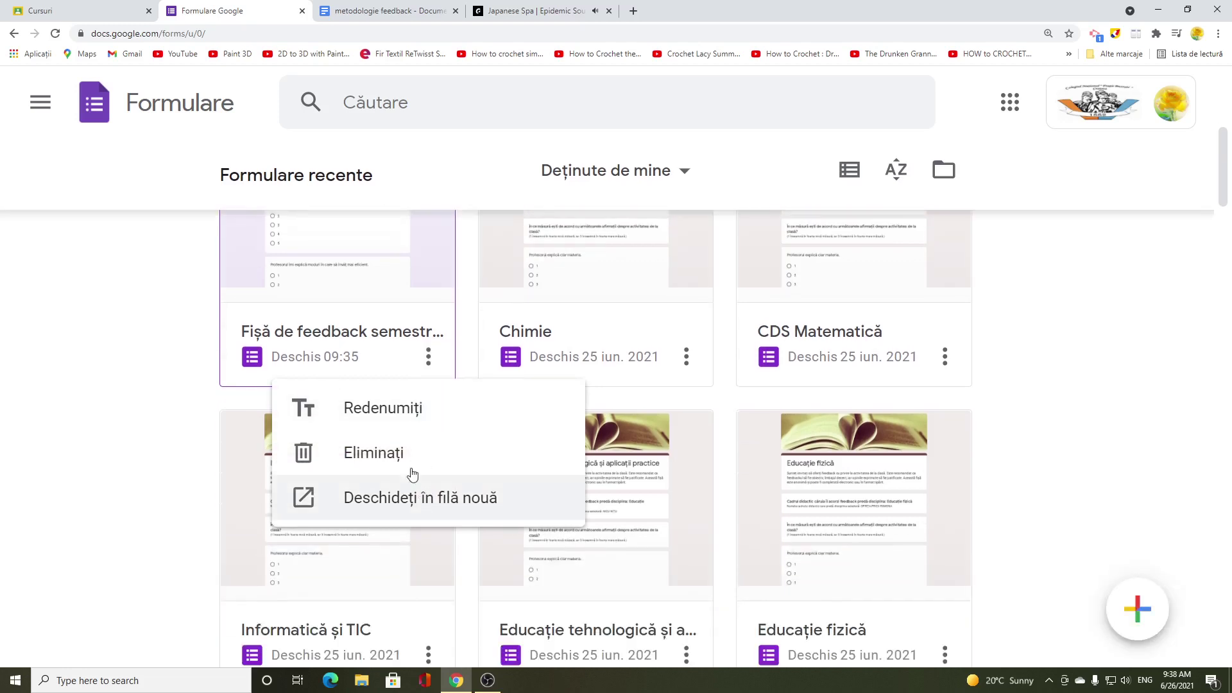
{"action": "left_click", "coordinate": [358, 270]}
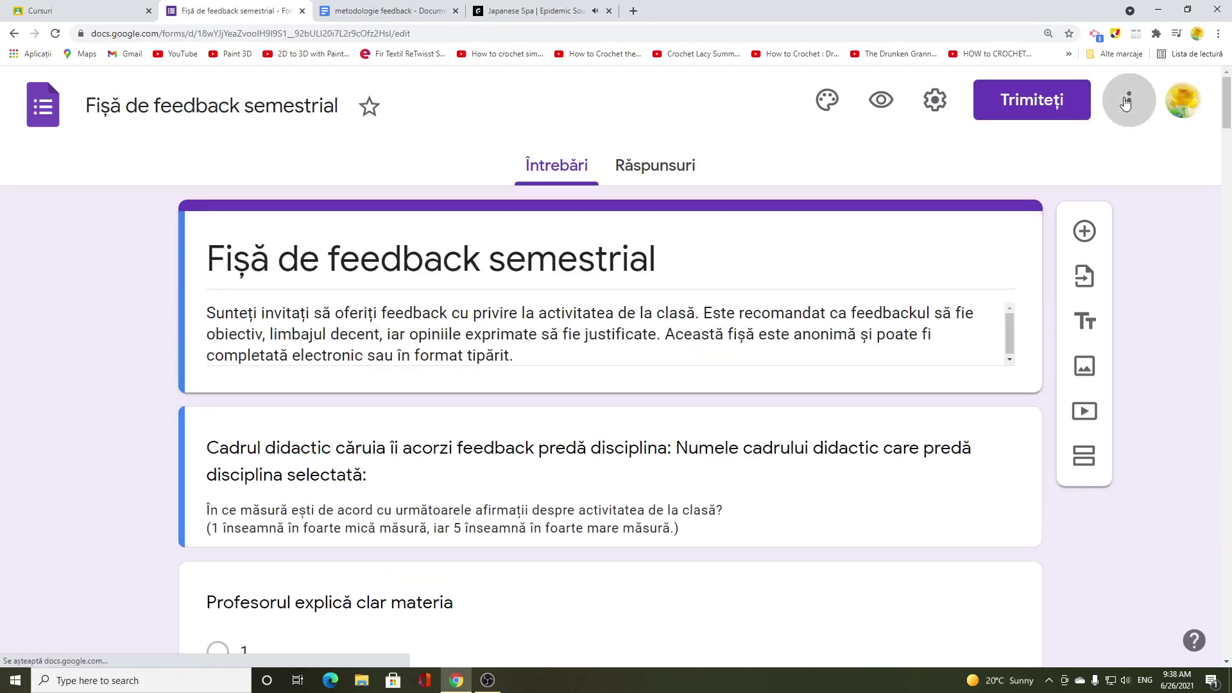
Step: Make a copy of the feedback form in "Contul meu Drive" under the name "Limba și Literatura Română"
{"action": "left_click", "coordinate": [1130, 100]}
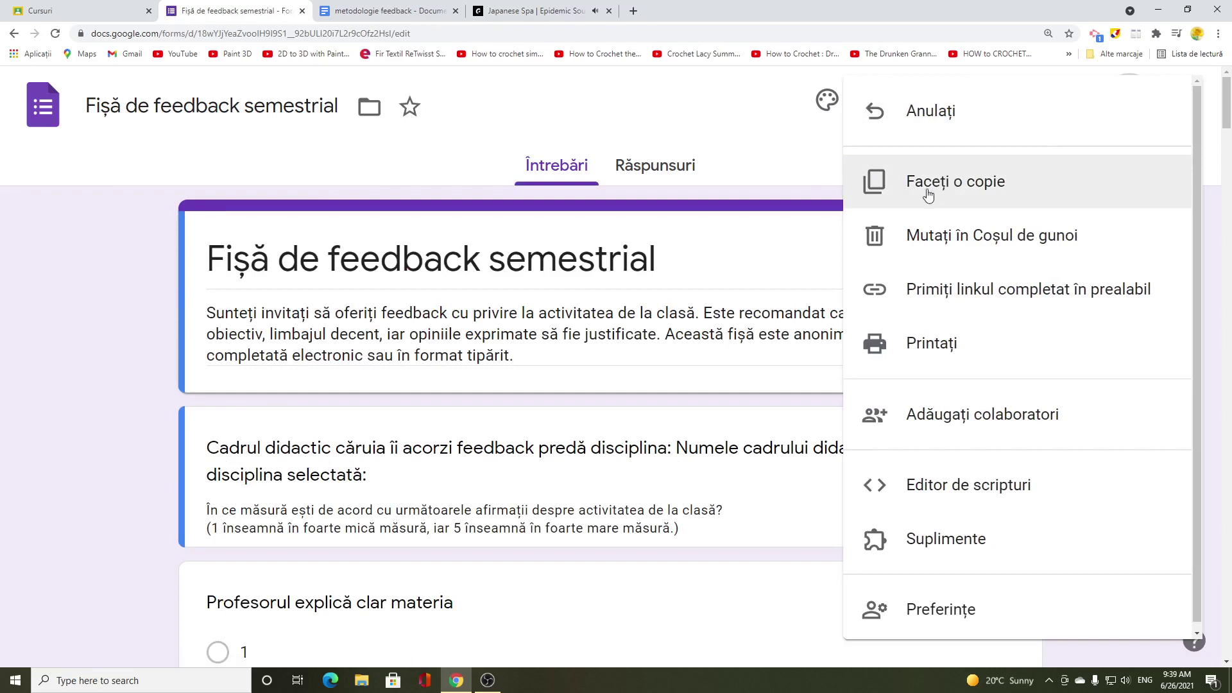
{"action": "left_click", "coordinate": [44, 336]}
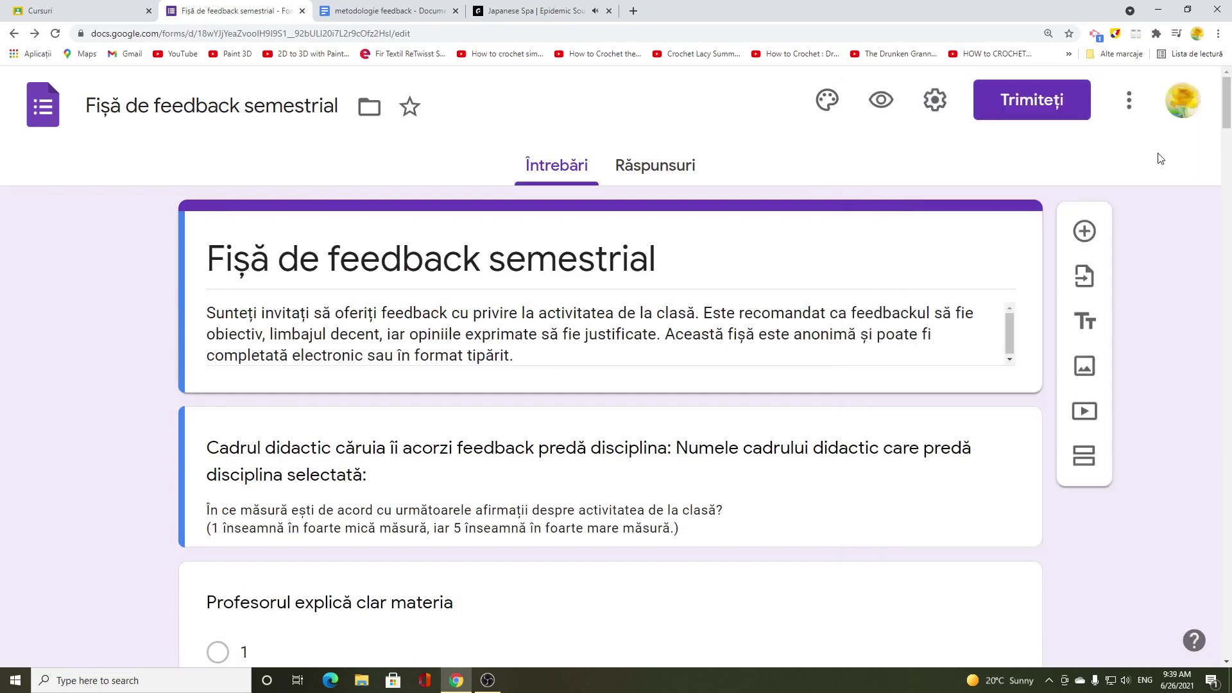
{"action": "left_click", "coordinate": [1131, 110]}
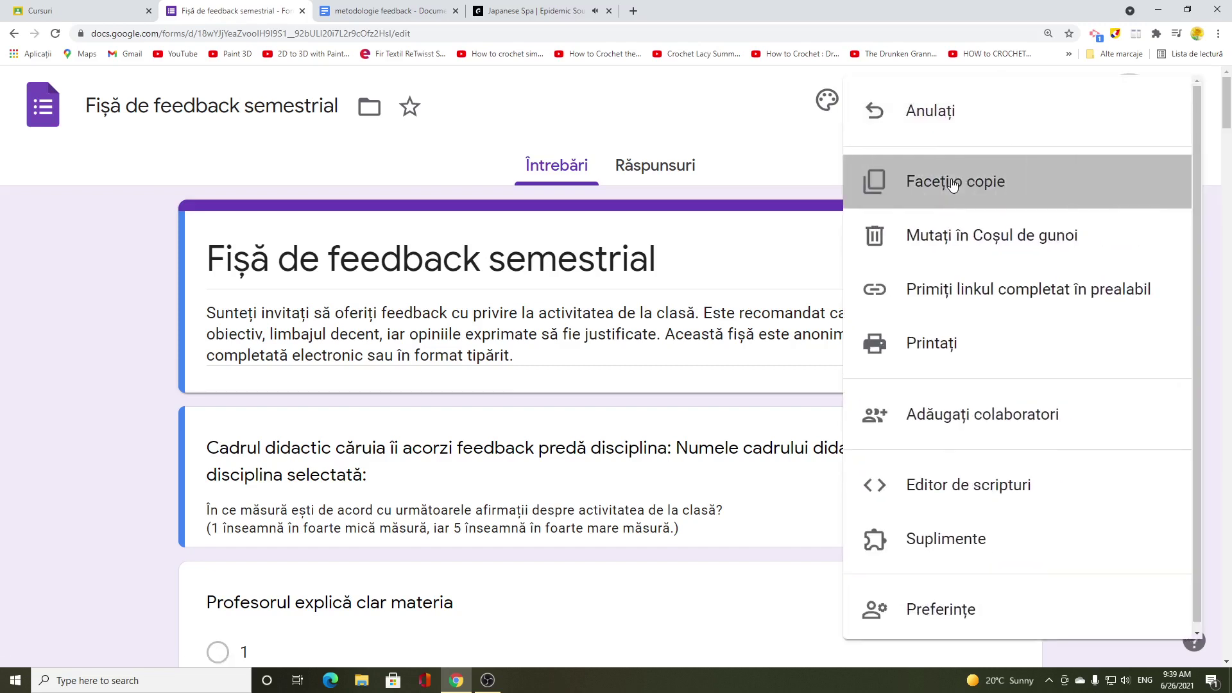
{"action": "left_click", "coordinate": [953, 183]}
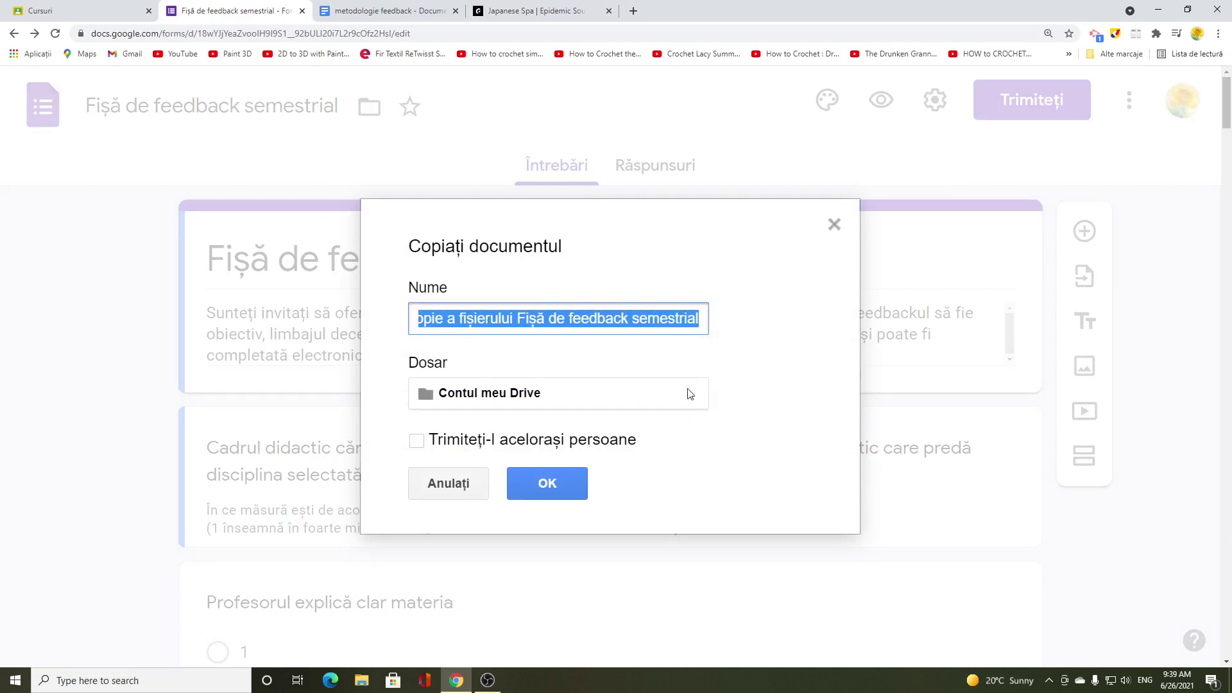
{"action": "type", "text": "Lim"}
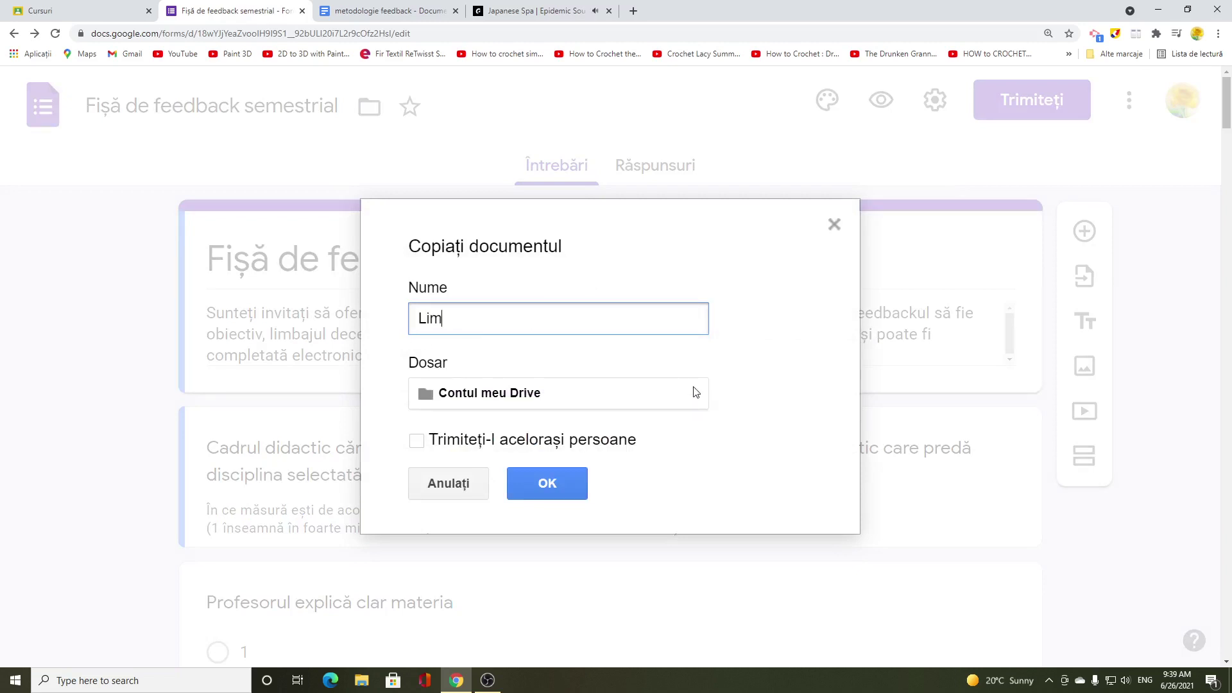
{"action": "type", "text": "ba"}
{"action": "key", "text": "alt+shift"}
{"action": "type", "text": "și Literatura Rom"}
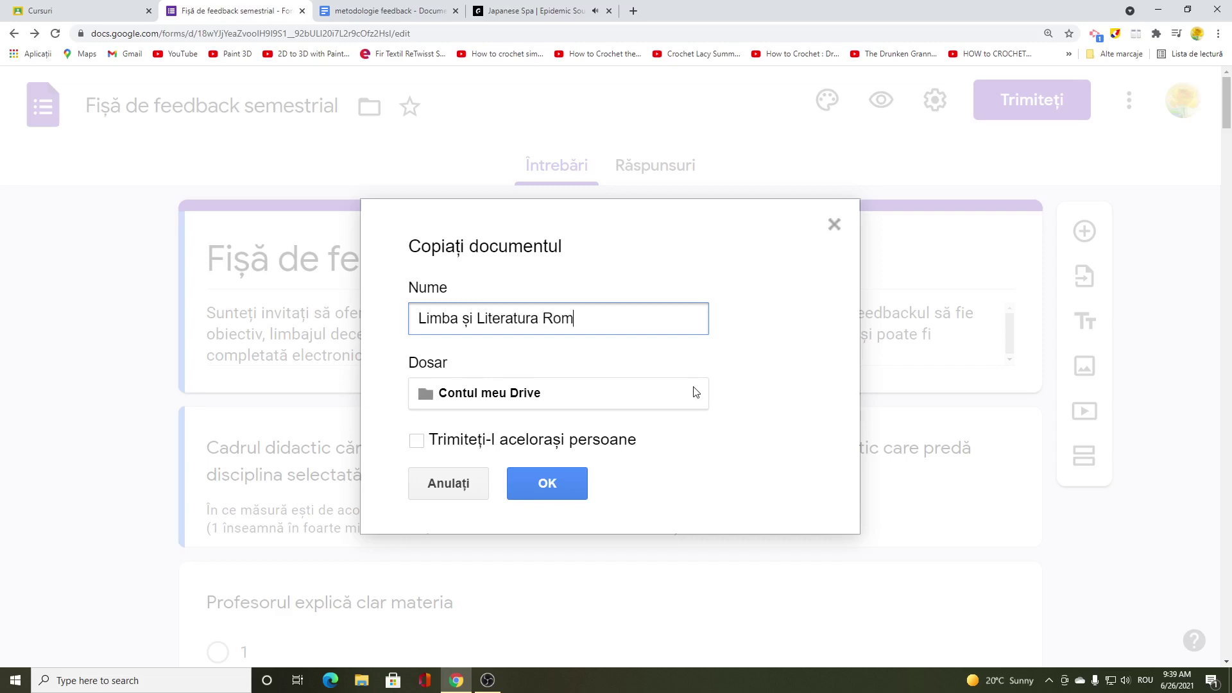
{"action": "type", "text": "ână"}
{"action": "left_click", "coordinate": [547, 483]}
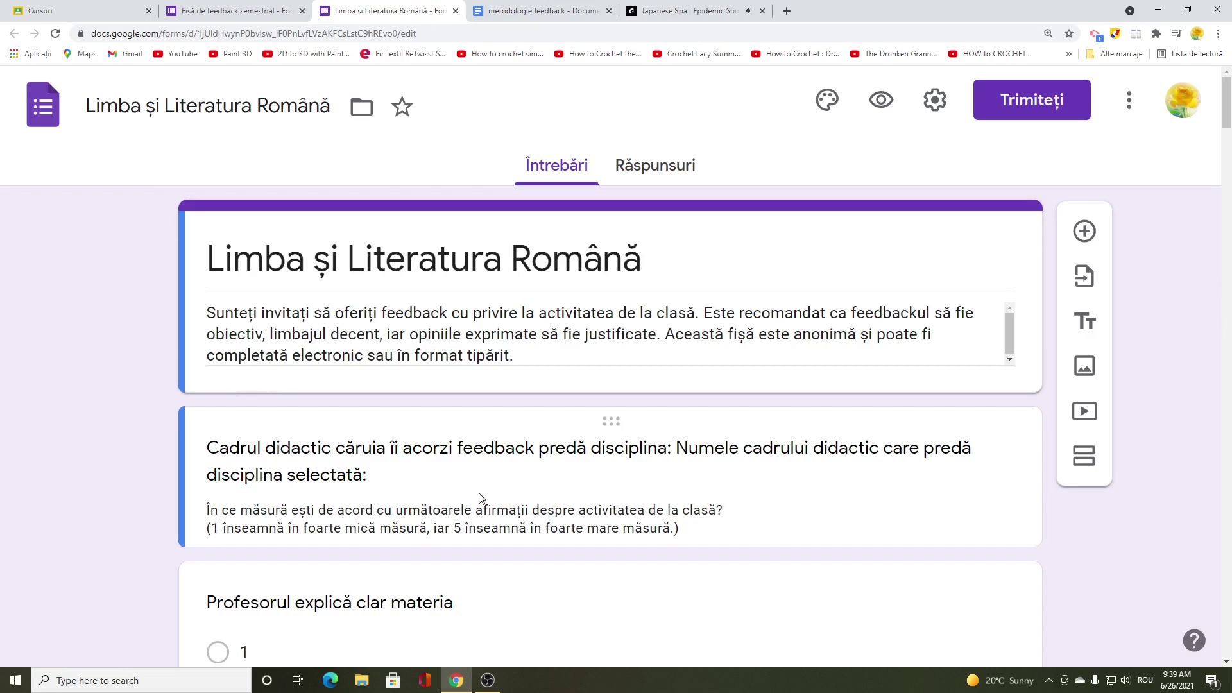
Step: Insert "Limba română" after "predă disciplina:" in the title of the text block below the copied form's header
{"action": "left_click", "coordinate": [649, 453]}
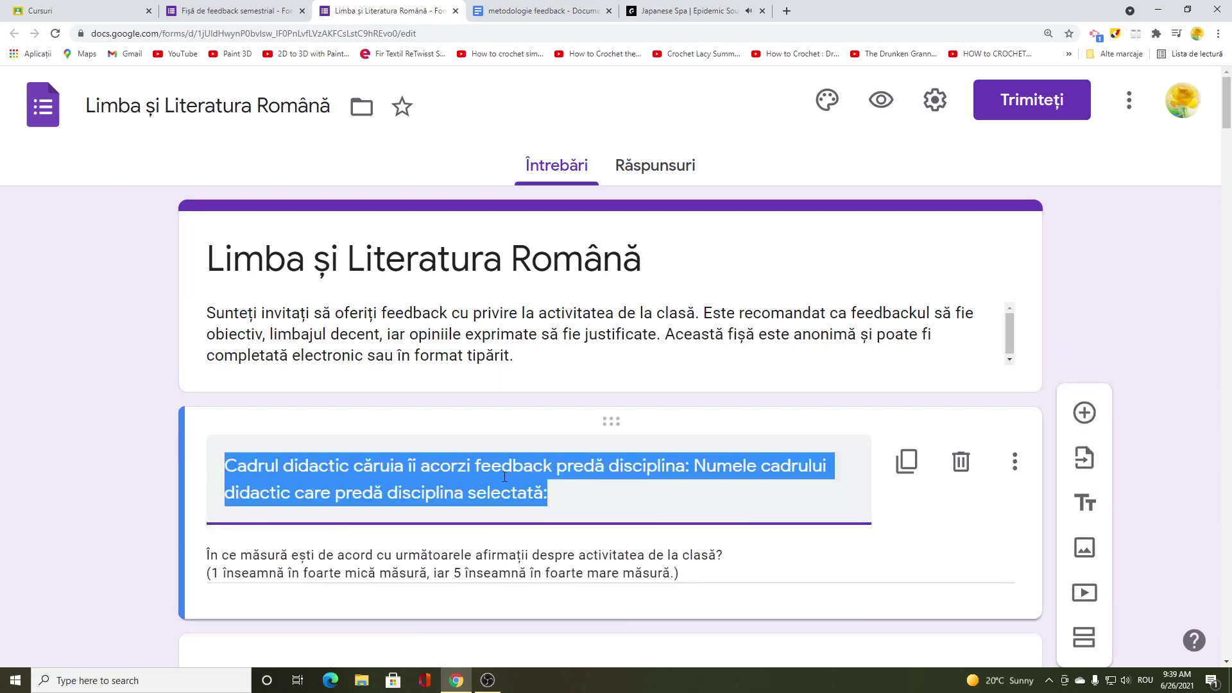
{"action": "left_click", "coordinate": [691, 469]}
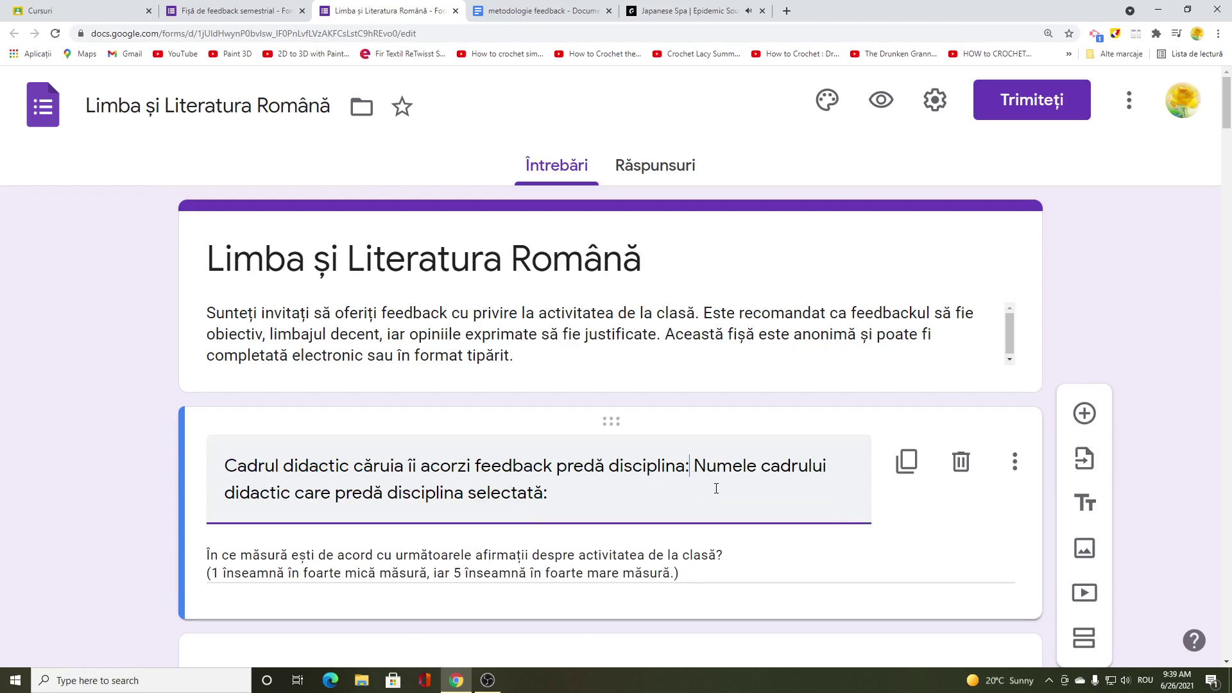
{"action": "type", "text": "Limba r "}
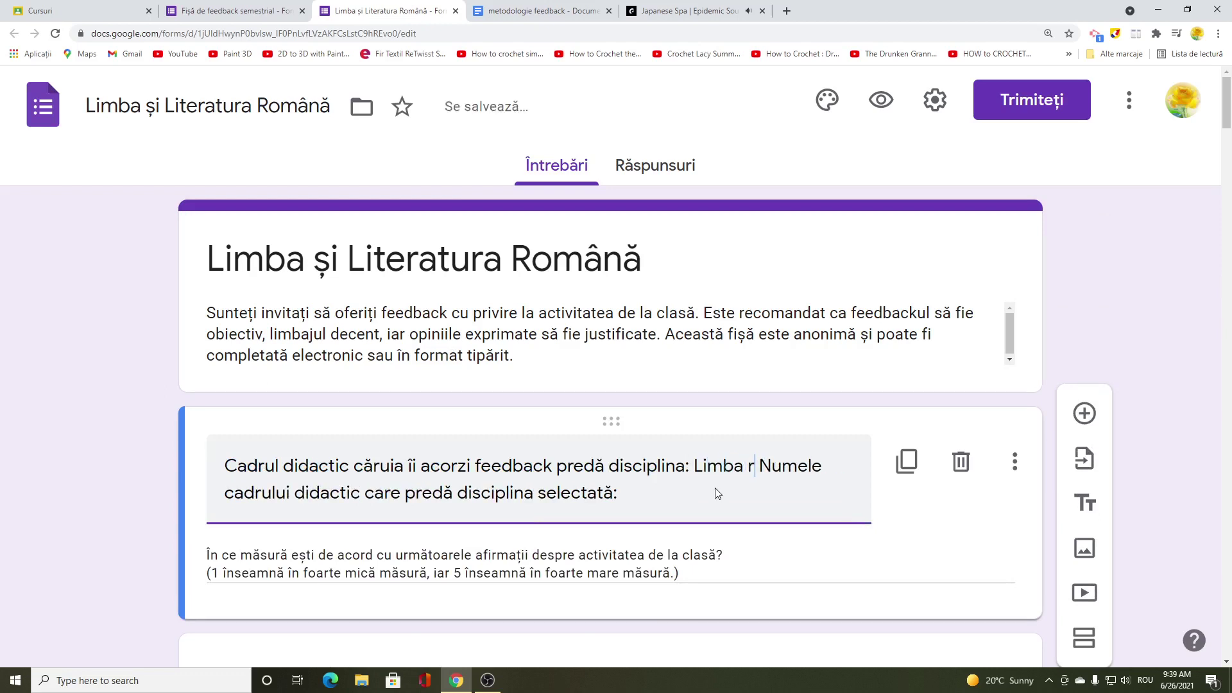
{"action": "type", "text": "omână"}
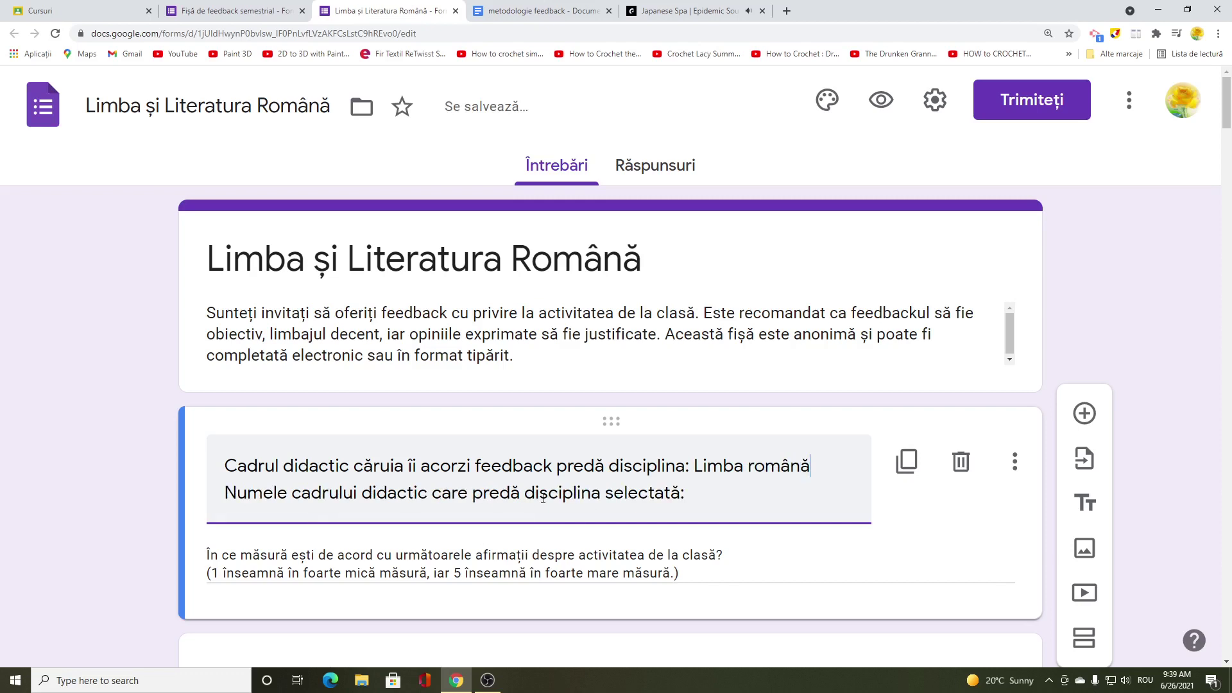
{"action": "left_click", "coordinate": [698, 495]}
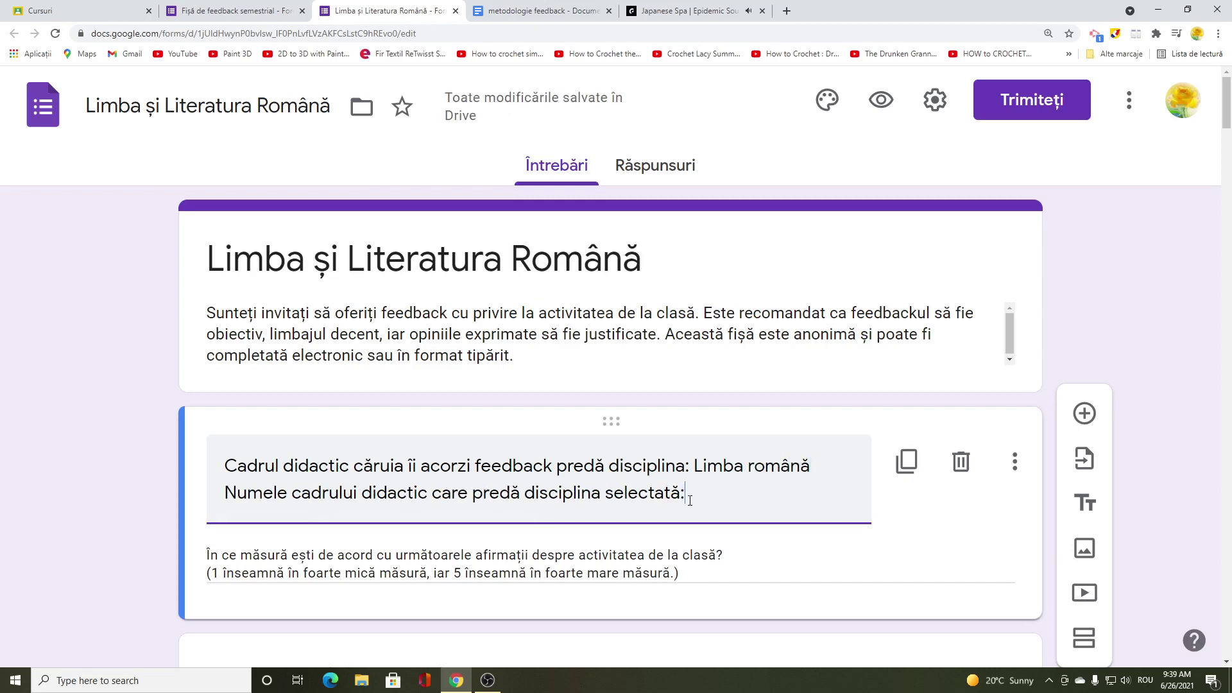